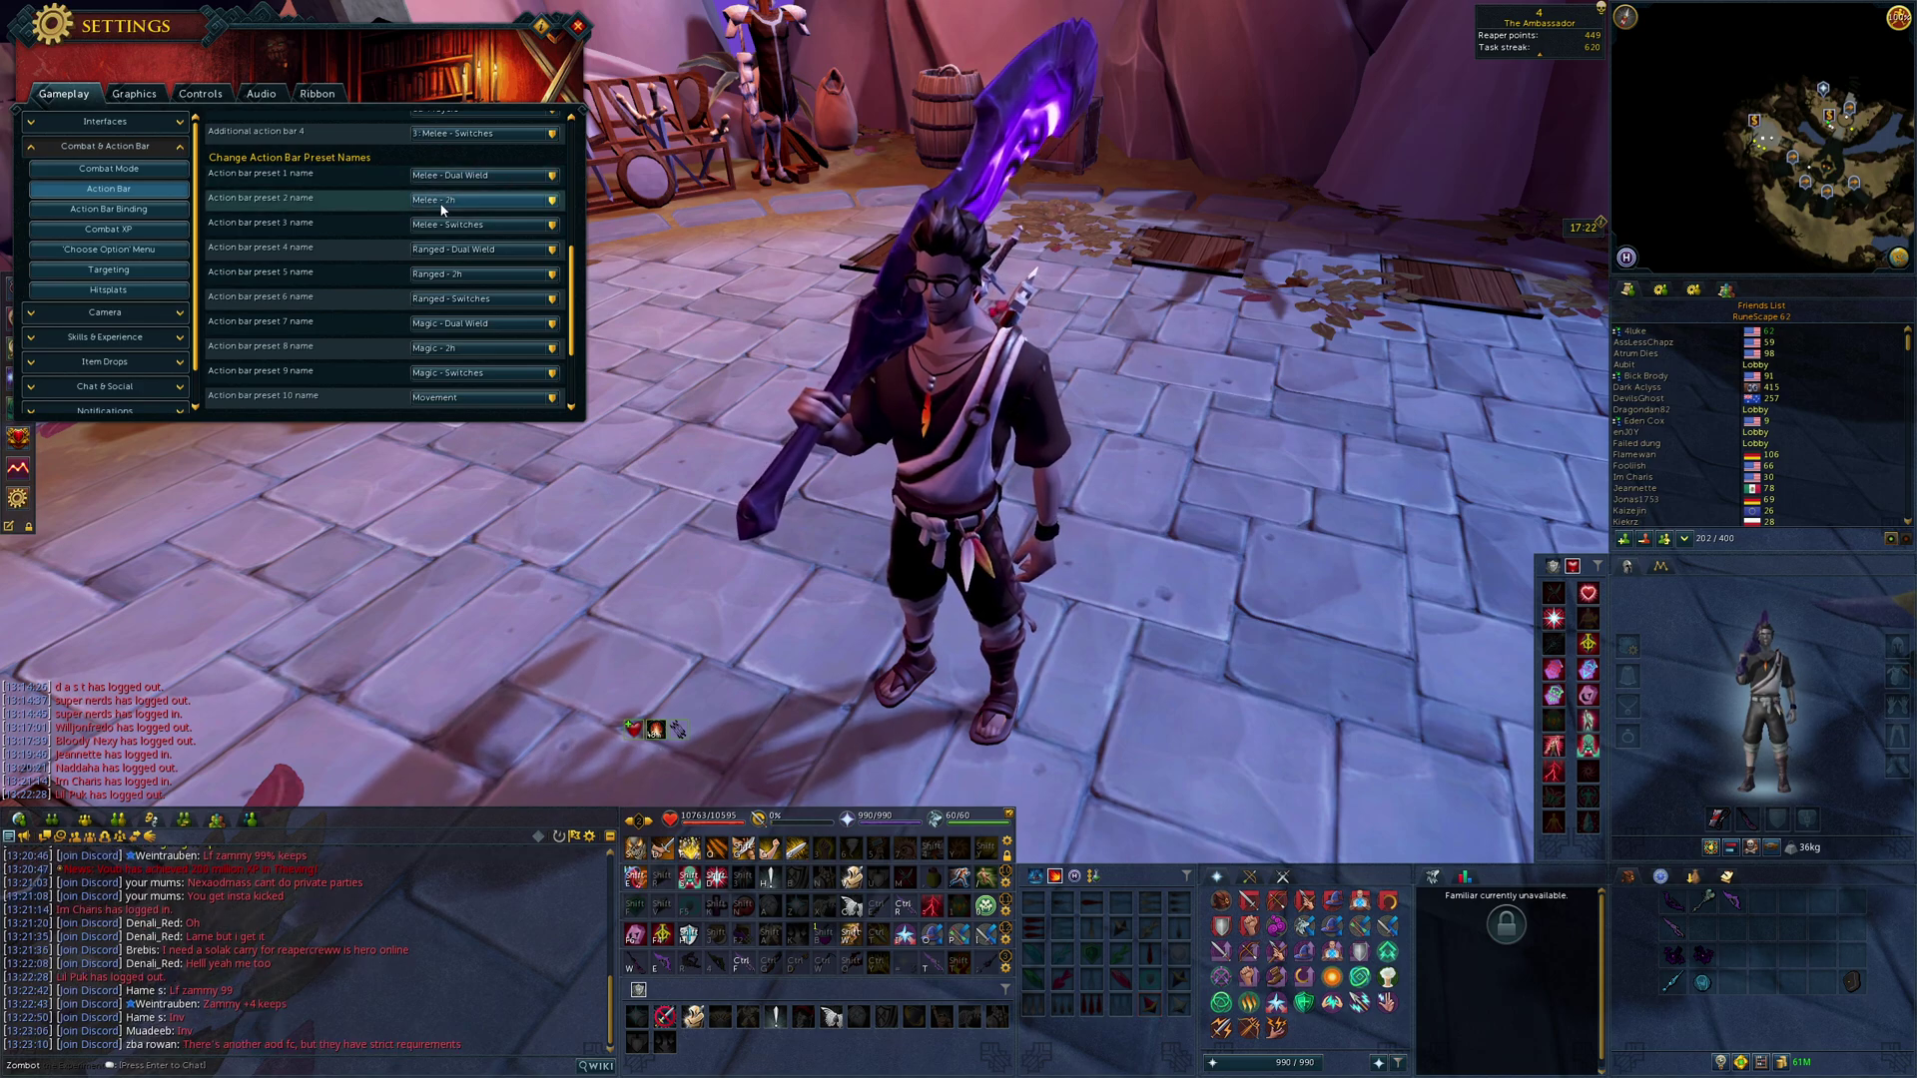
# Scroll back up the Action Bar settings once presets 1–10 are named.
pyautogui.scroll(4, 454, 391)
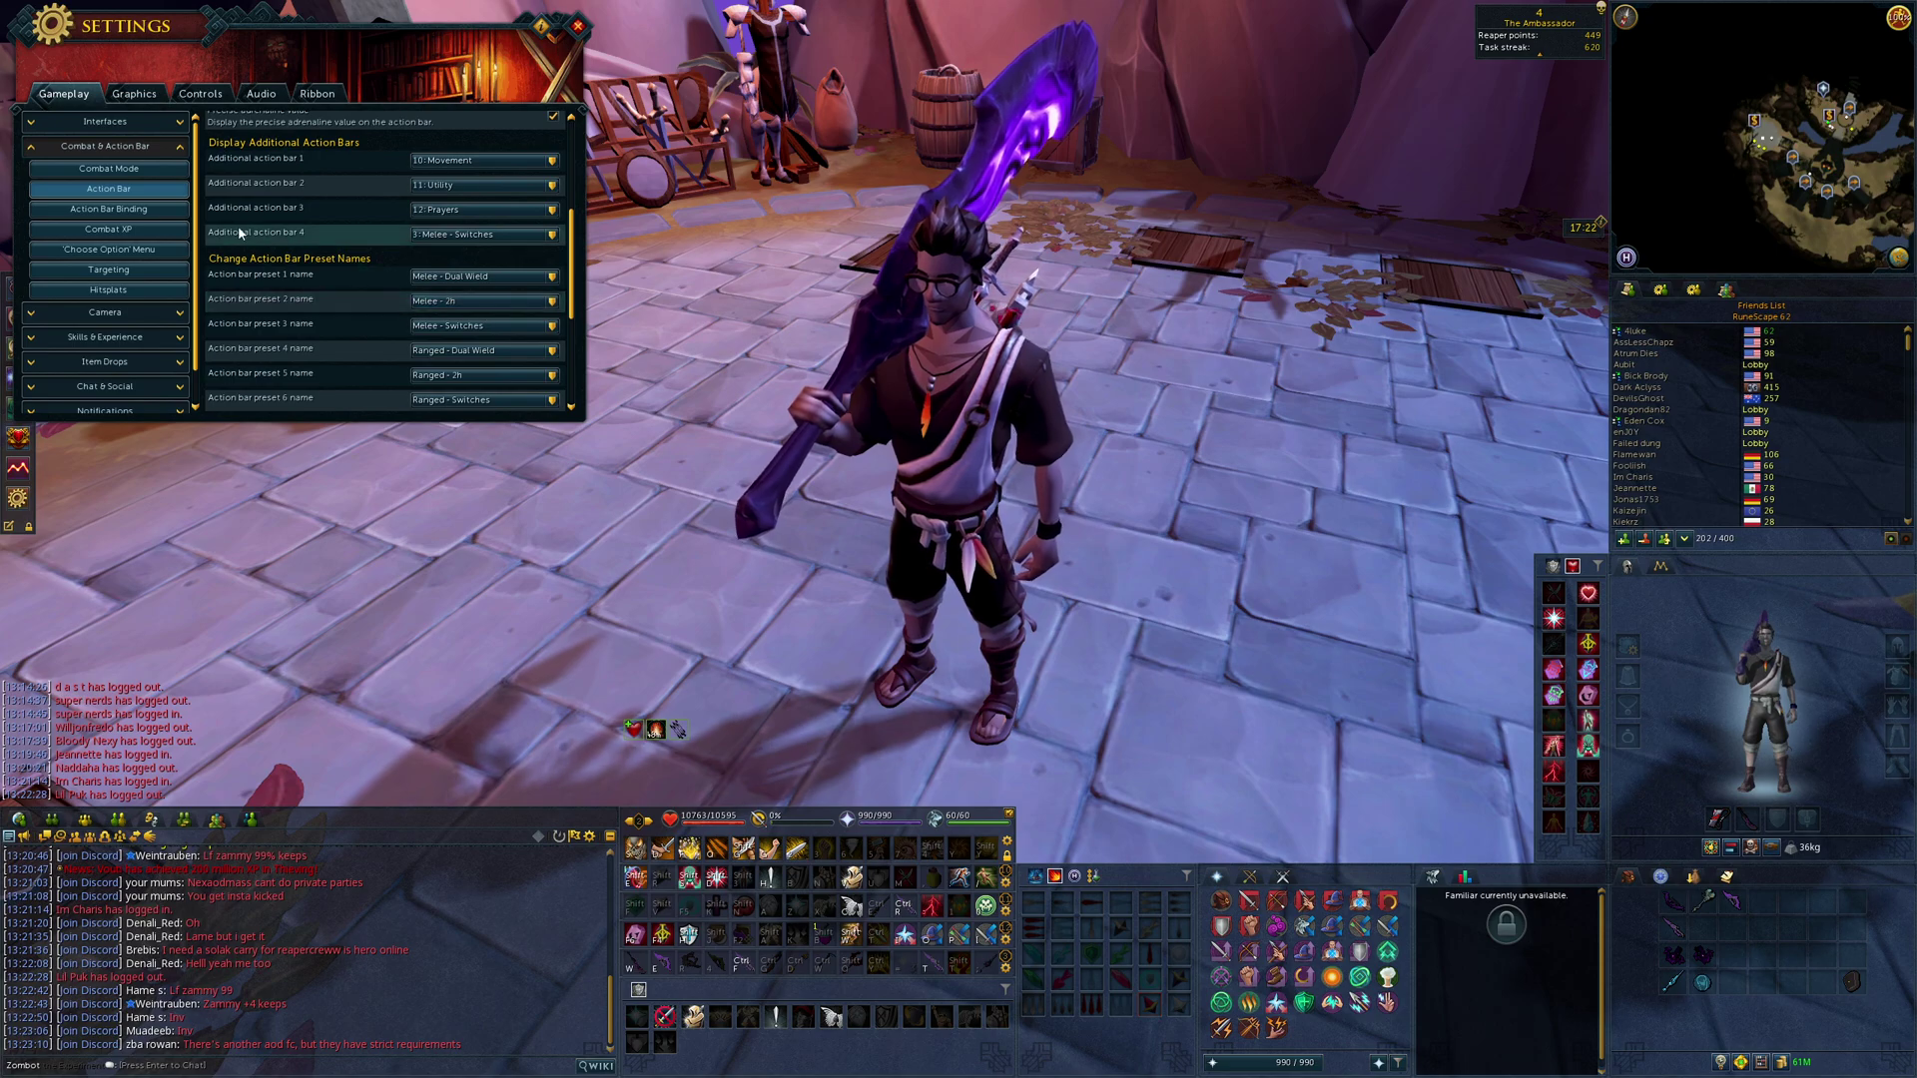
# Browse the Action Bar Binding setups and bring up Setup 1's weapon style choices.
pyautogui.click(147, 212)
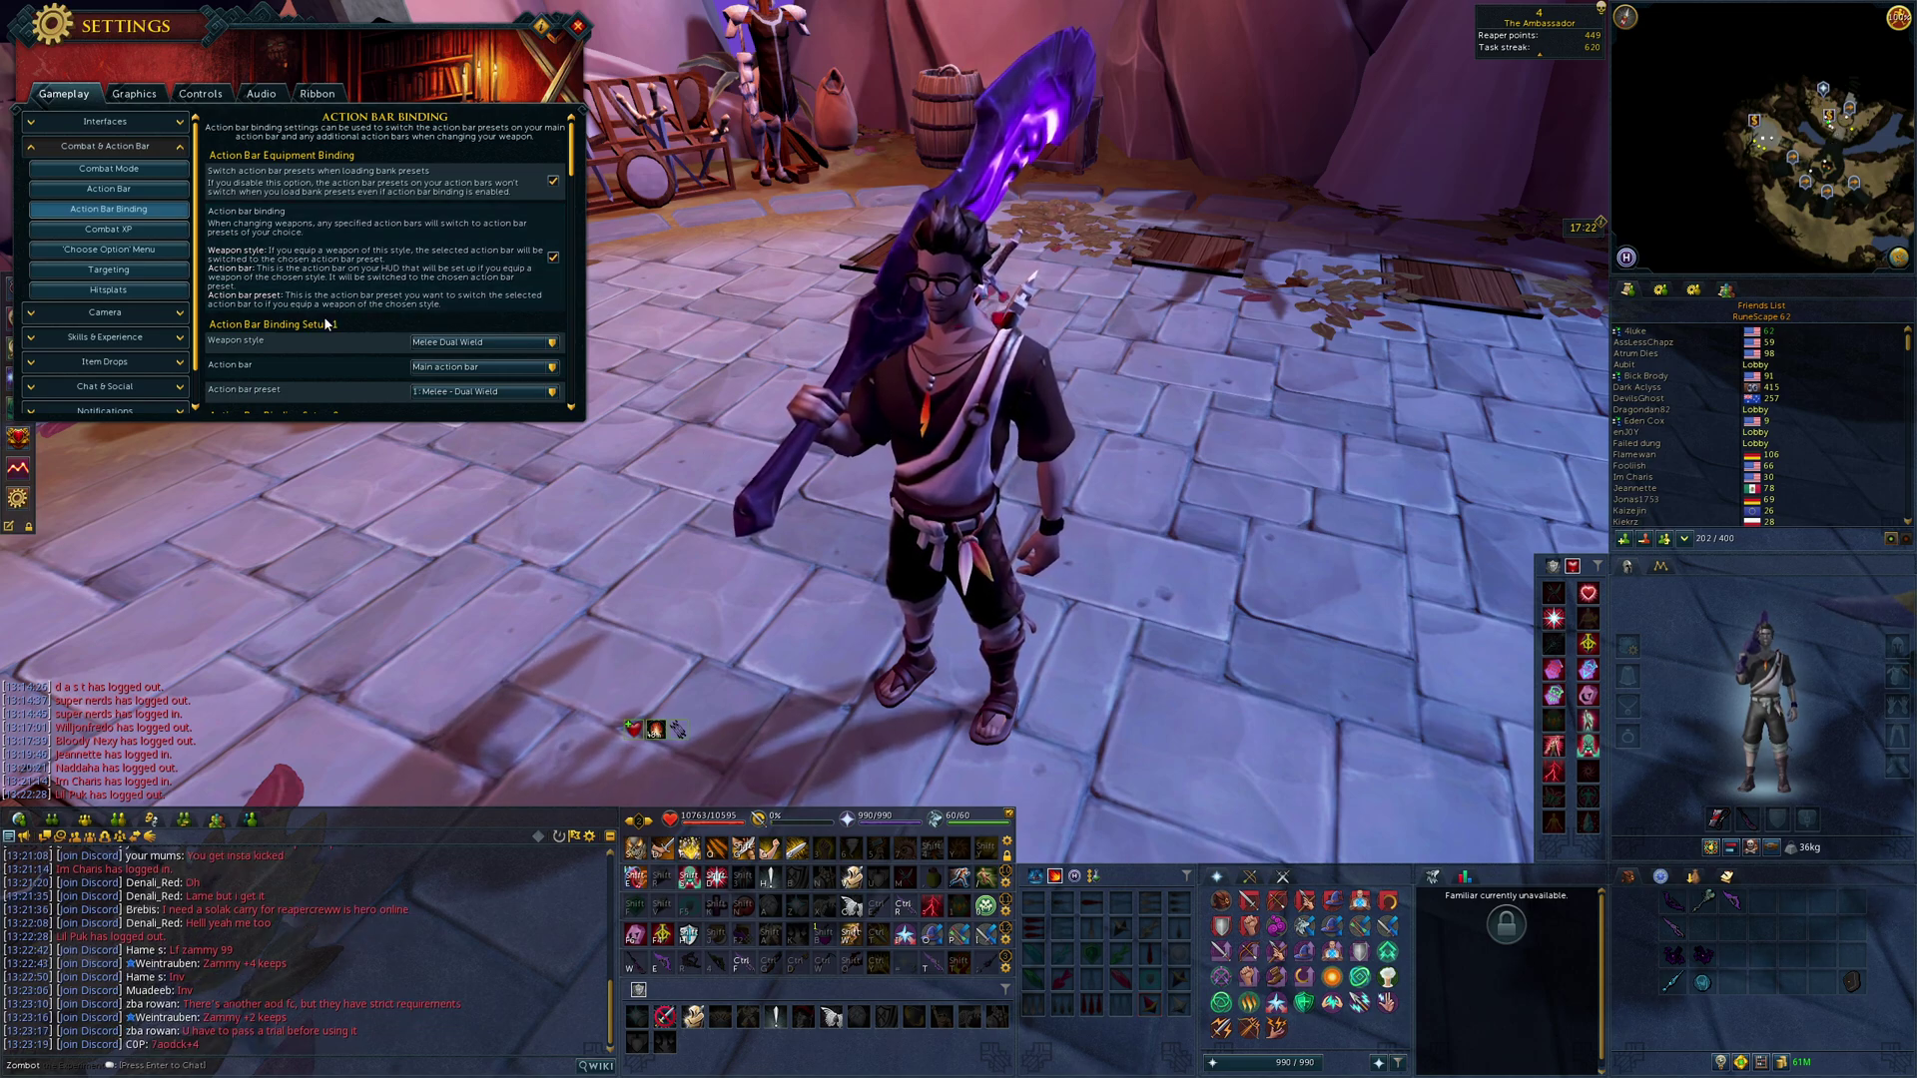
pyautogui.scroll(-1, 324, 326)
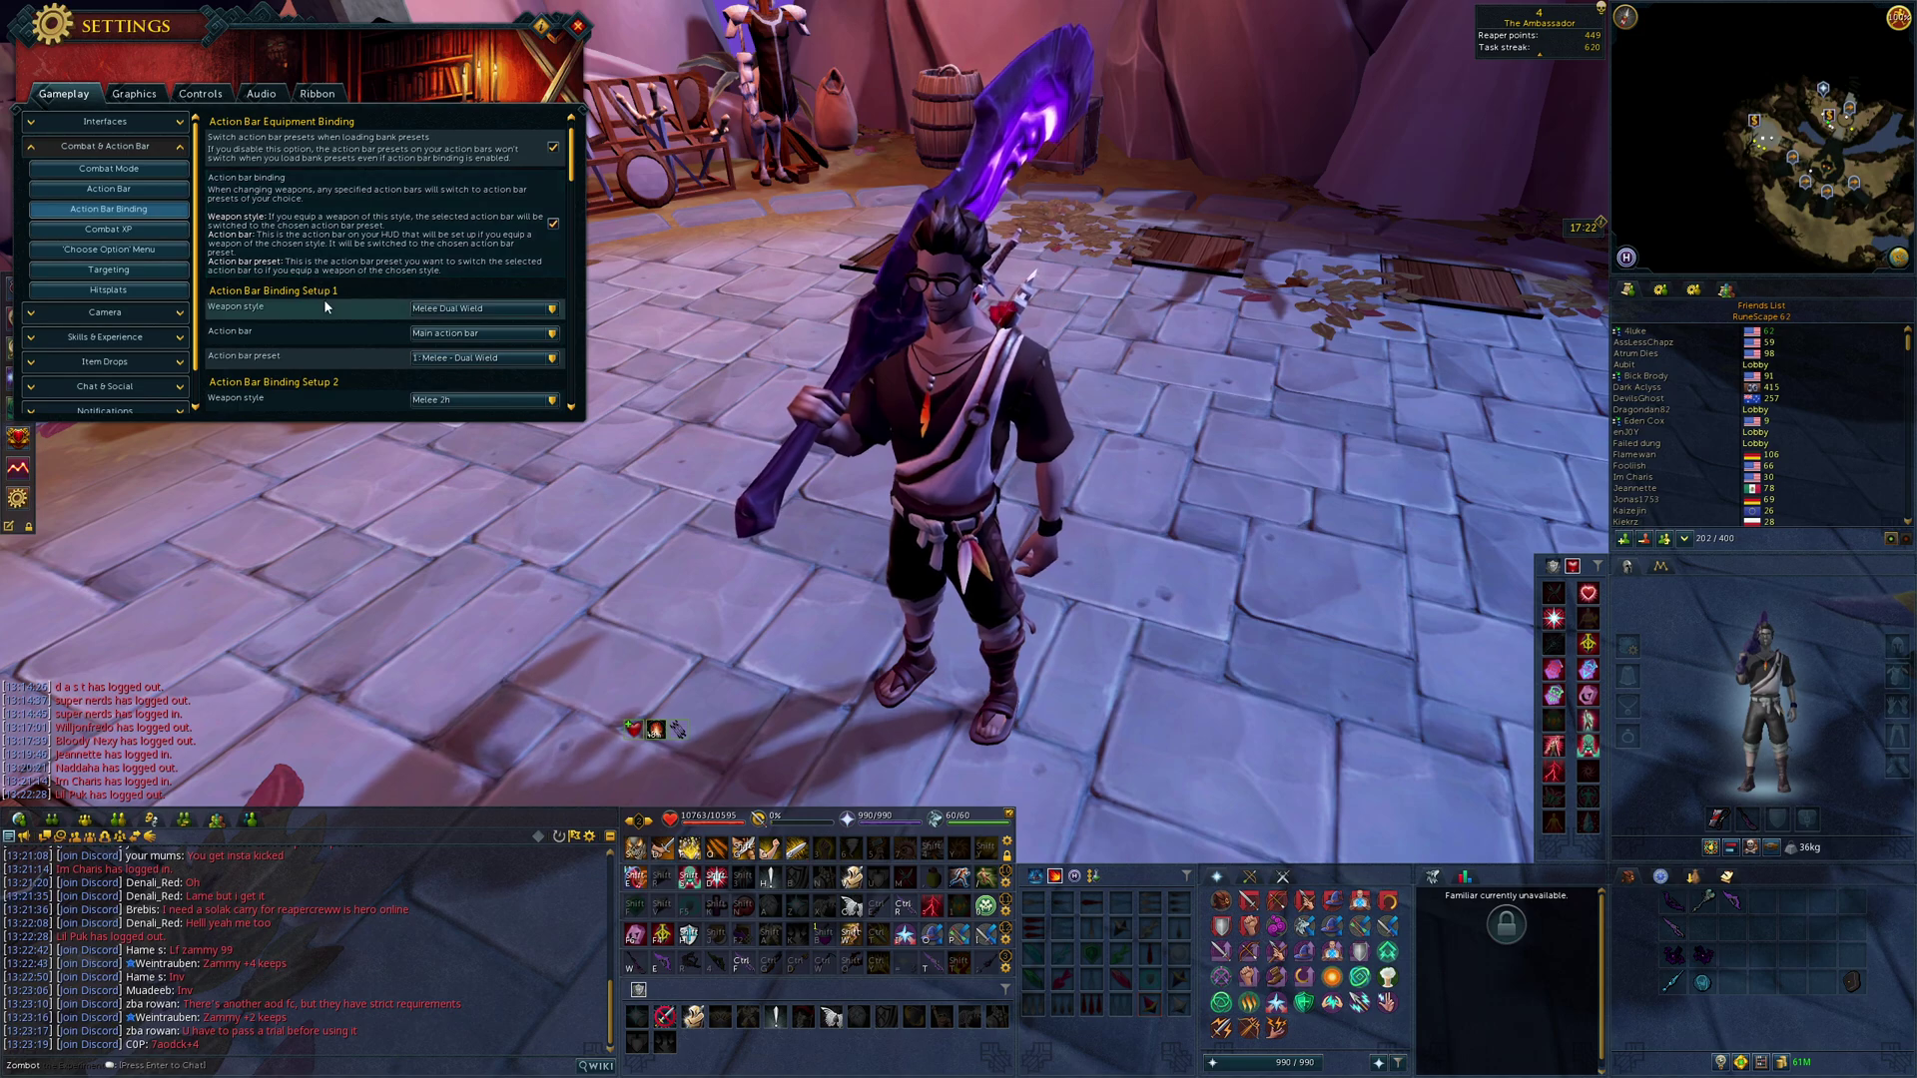
pyautogui.scroll(-1, 326, 295)
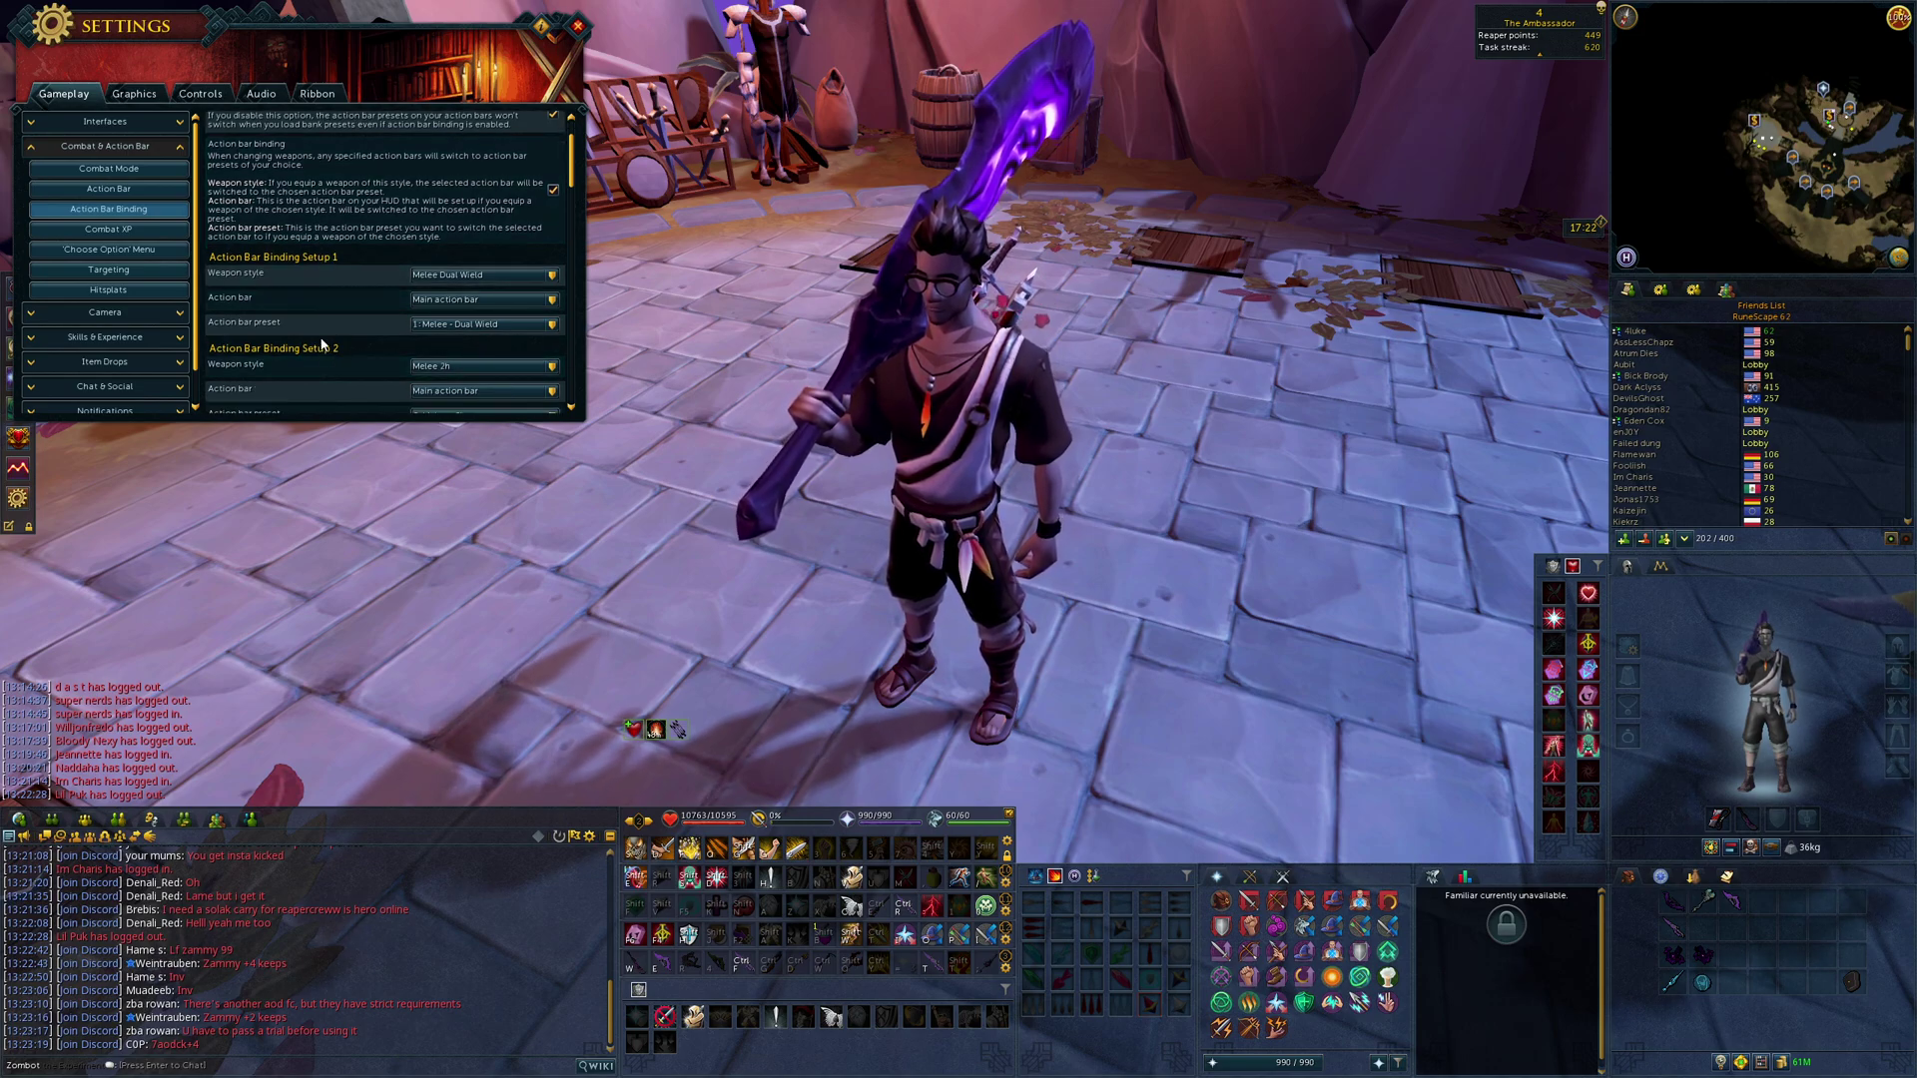
pyautogui.scroll(-5, 321, 345)
pyautogui.scroll(-2, 322, 343)
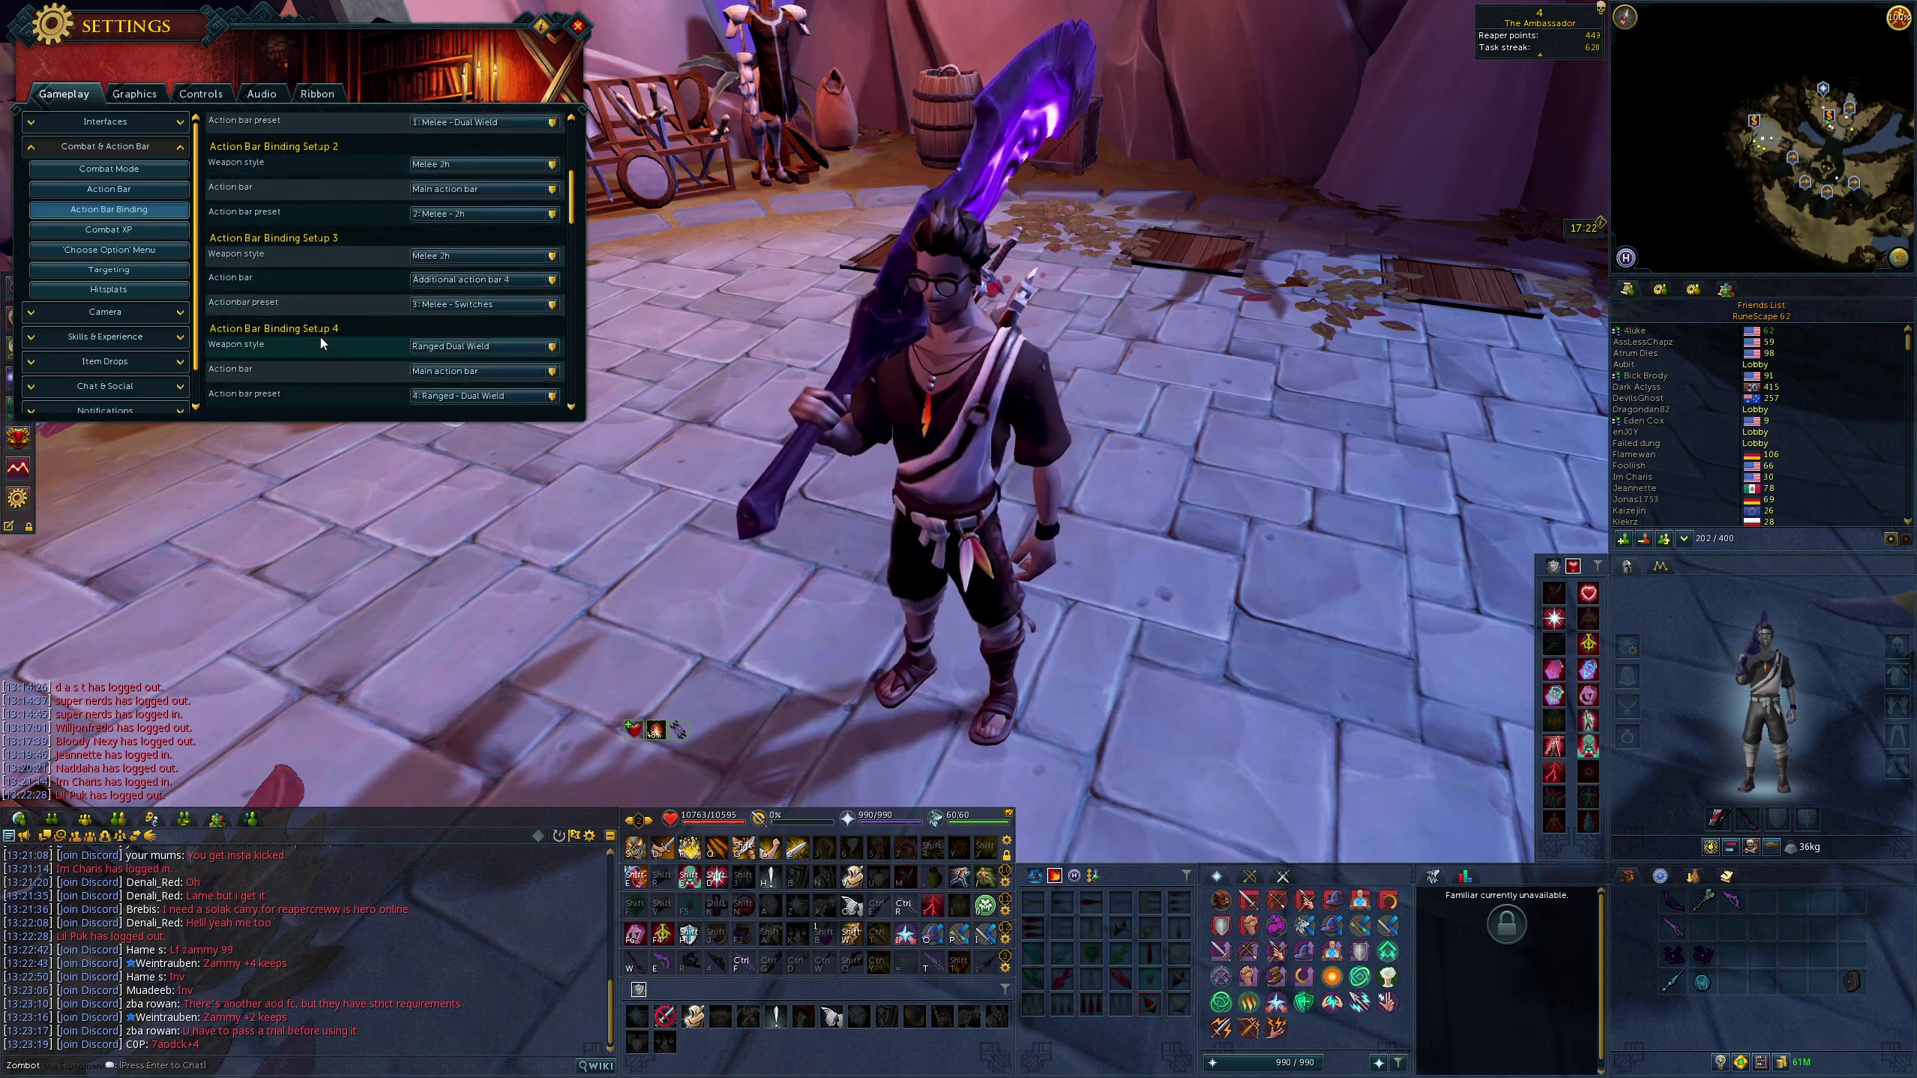
pyautogui.scroll(8, 397, 362)
pyautogui.scroll(-2, 397, 361)
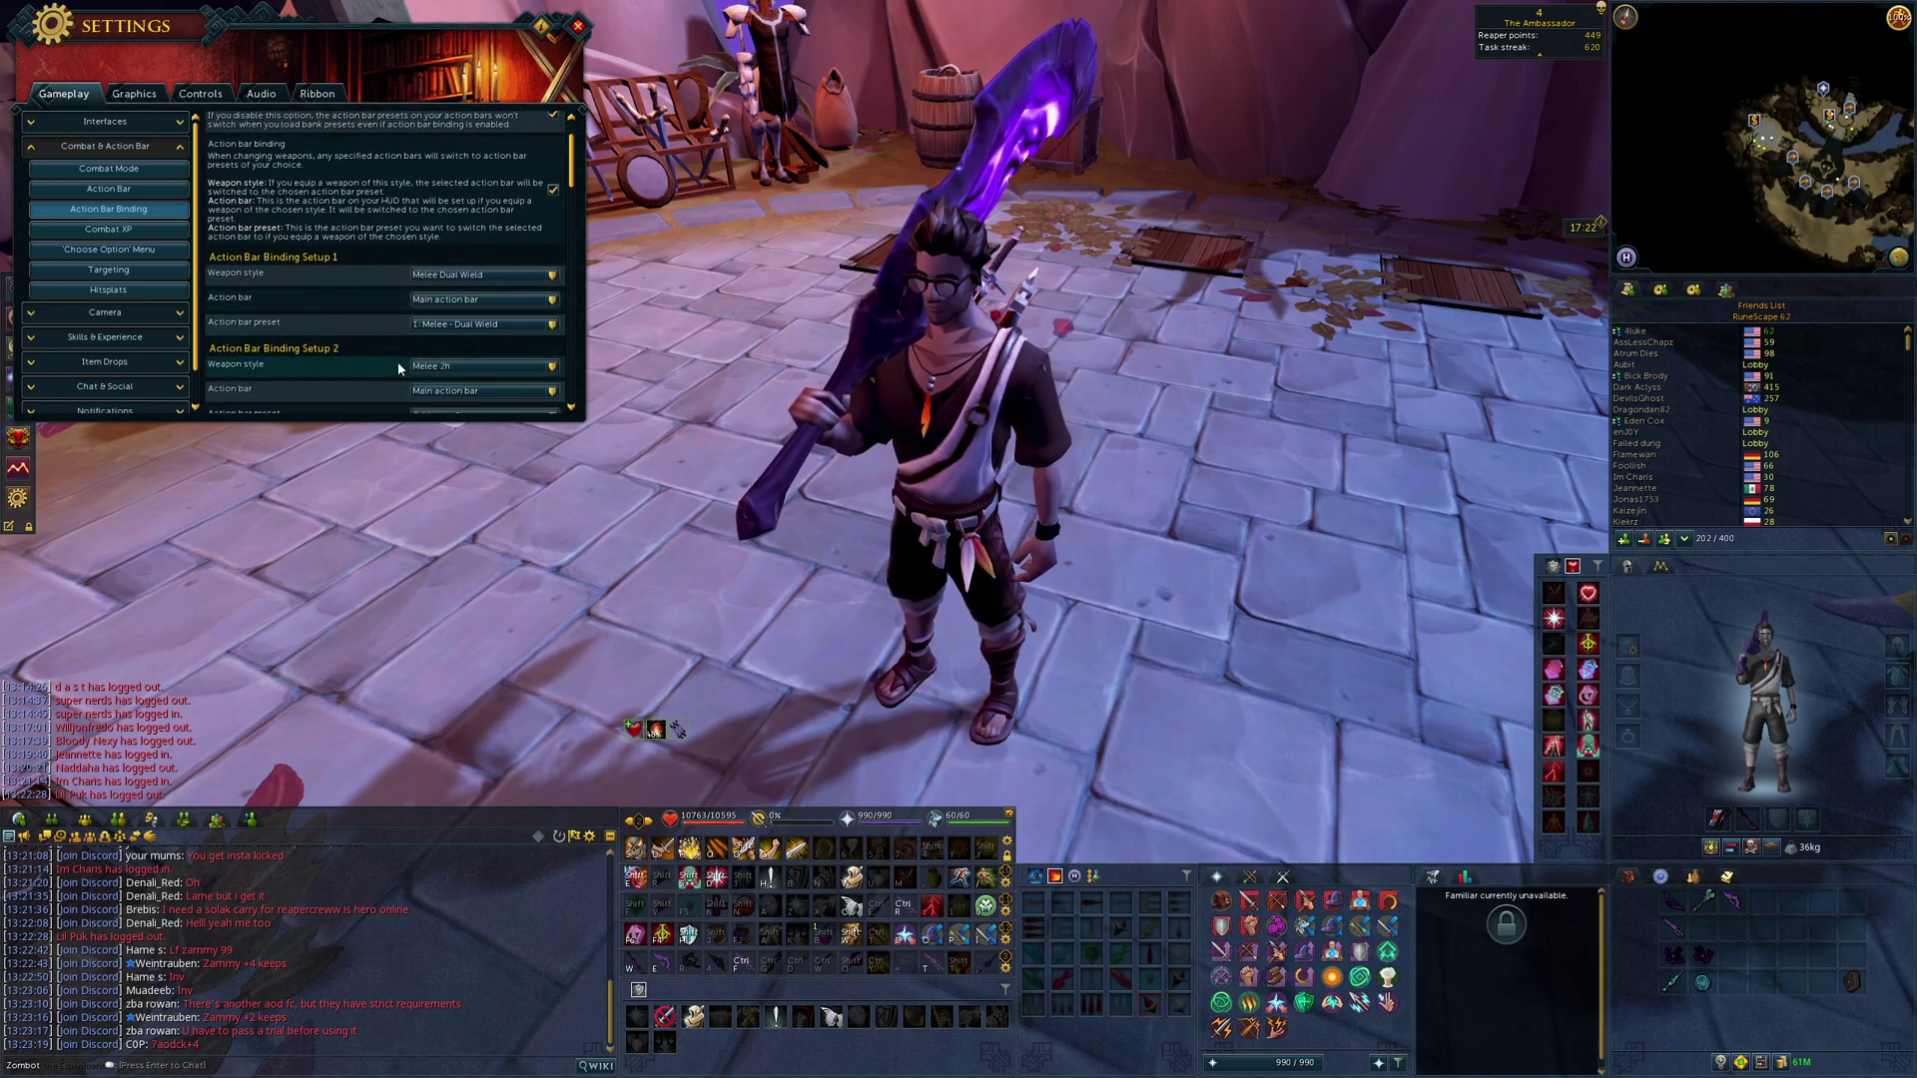
pyautogui.click(463, 278)
# Keep Melee Dual Wield for Setup 1, wield both dual-wield weapons and load the Melee - Dual Wield bar.
pyautogui.click(459, 303)
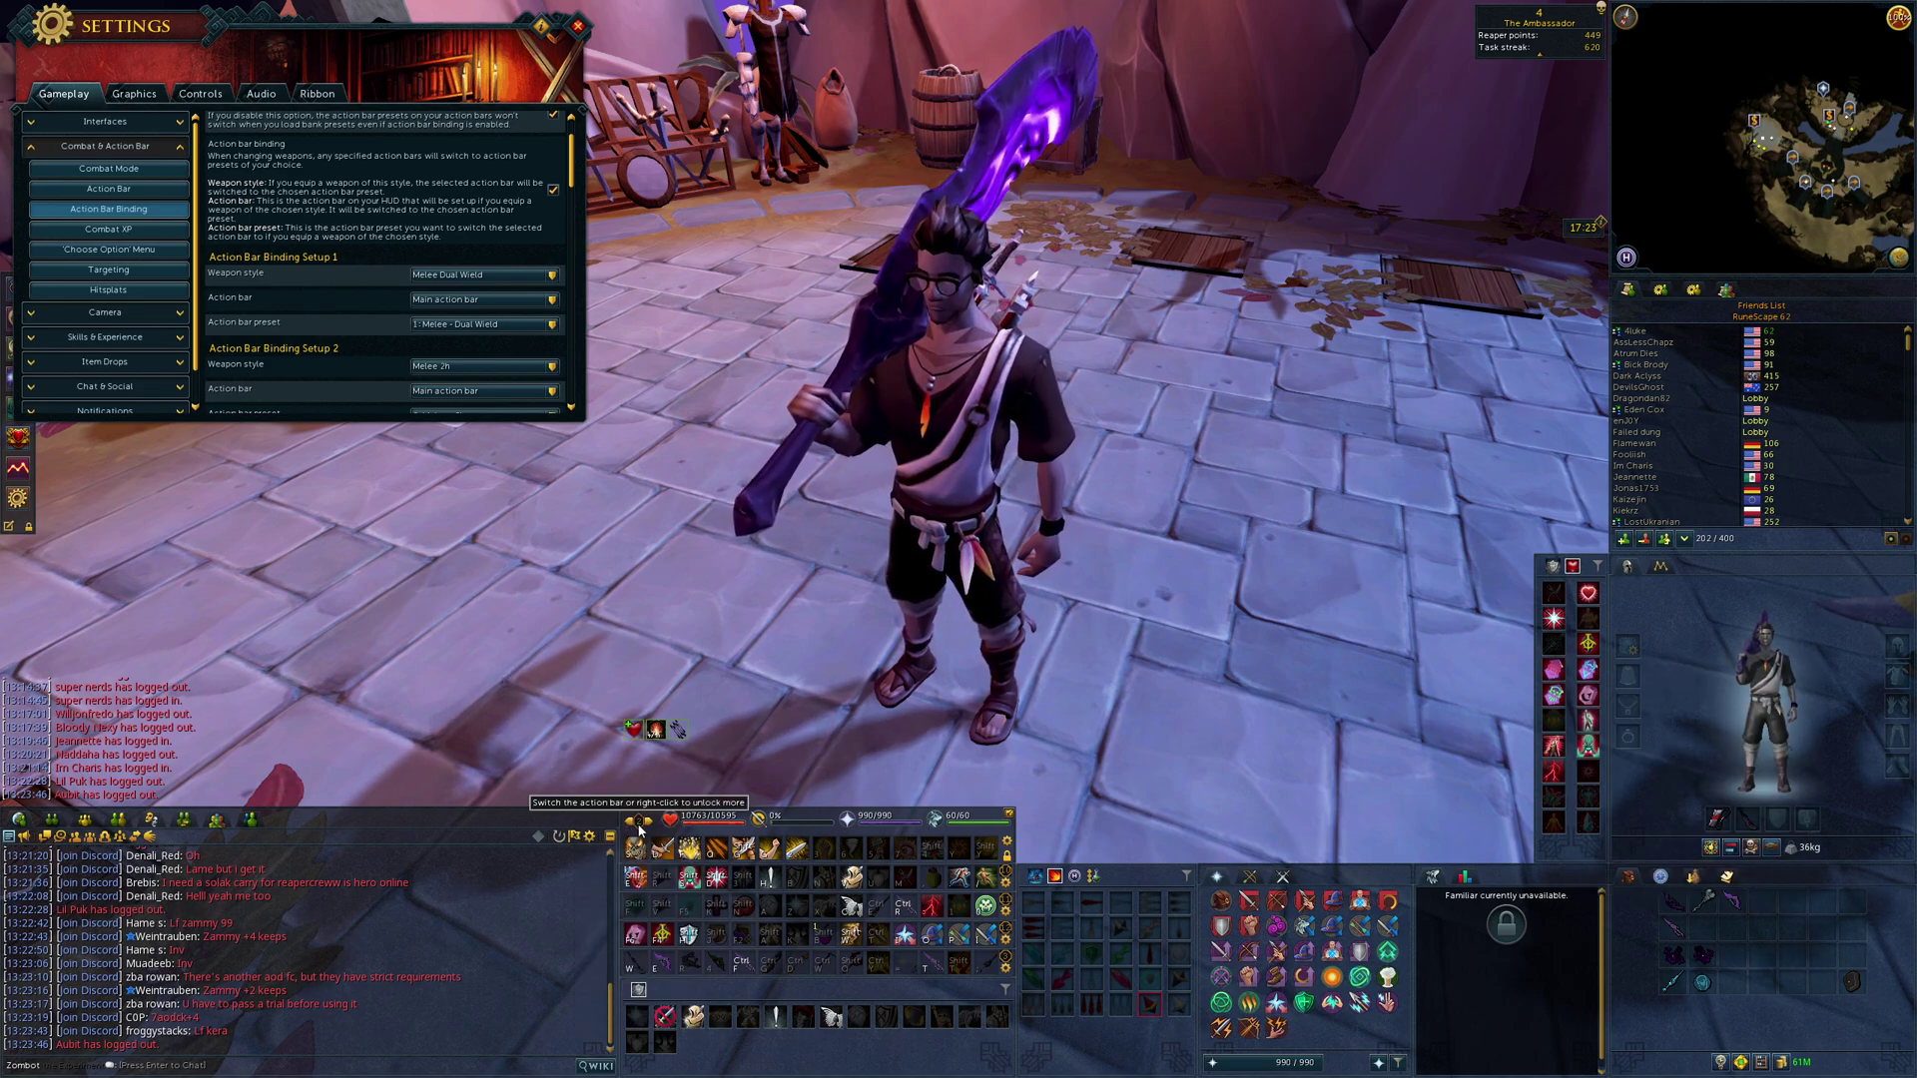
pyautogui.click(1677, 903)
pyautogui.click(1731, 903)
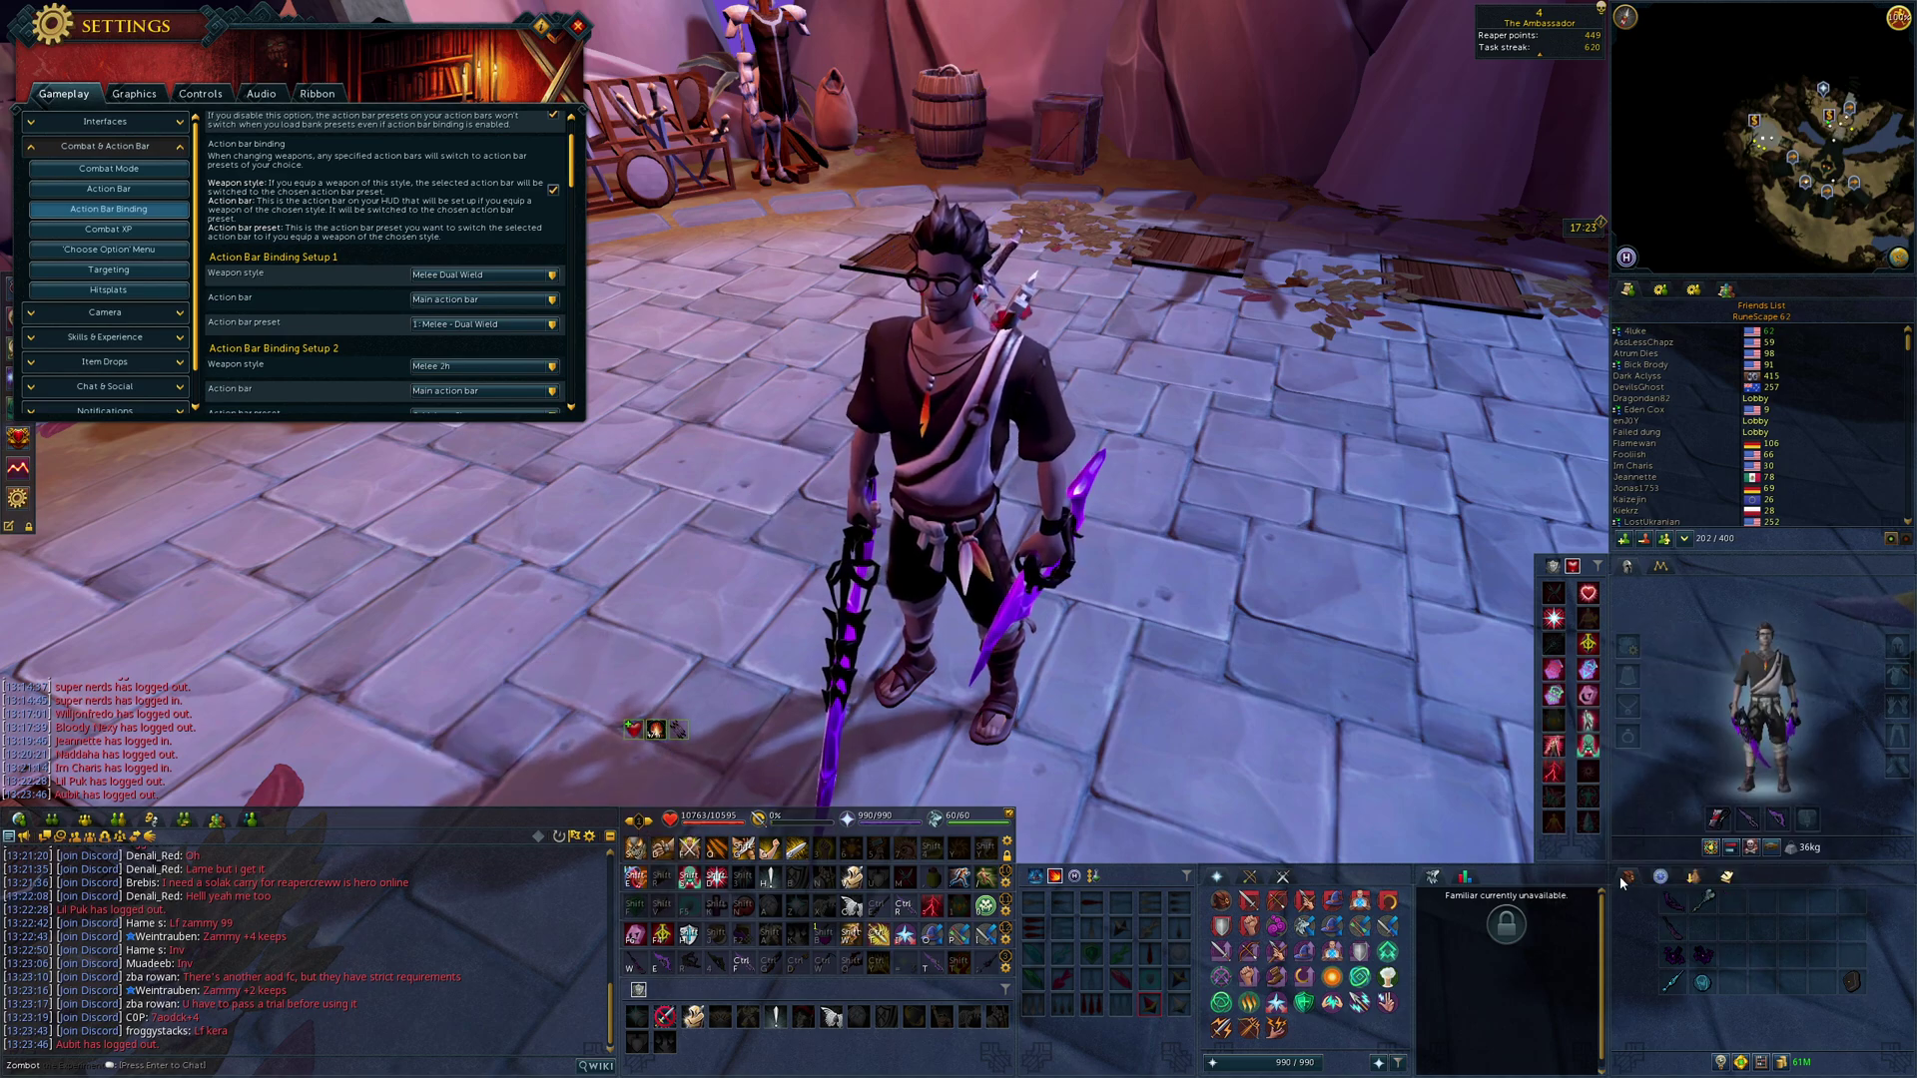
pyautogui.rightClick(640, 828)
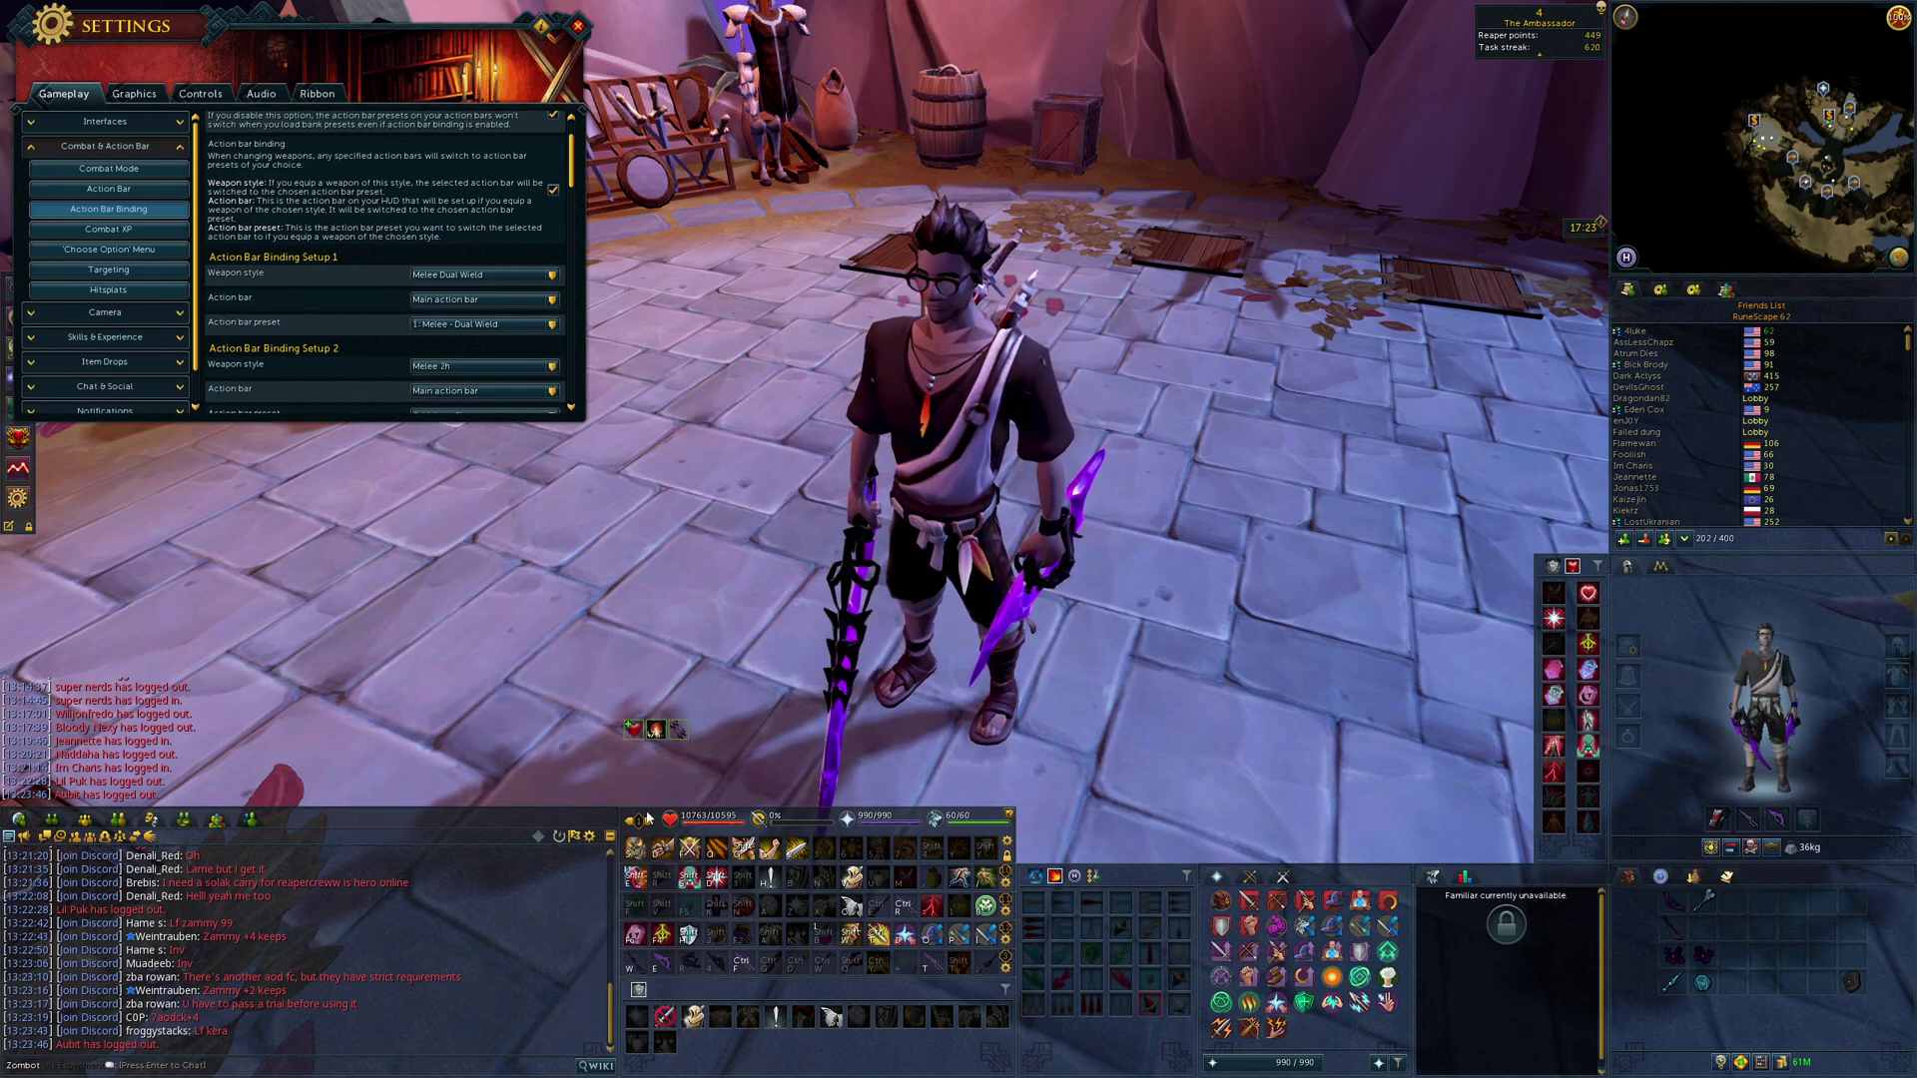
pyautogui.rightClick(640, 828)
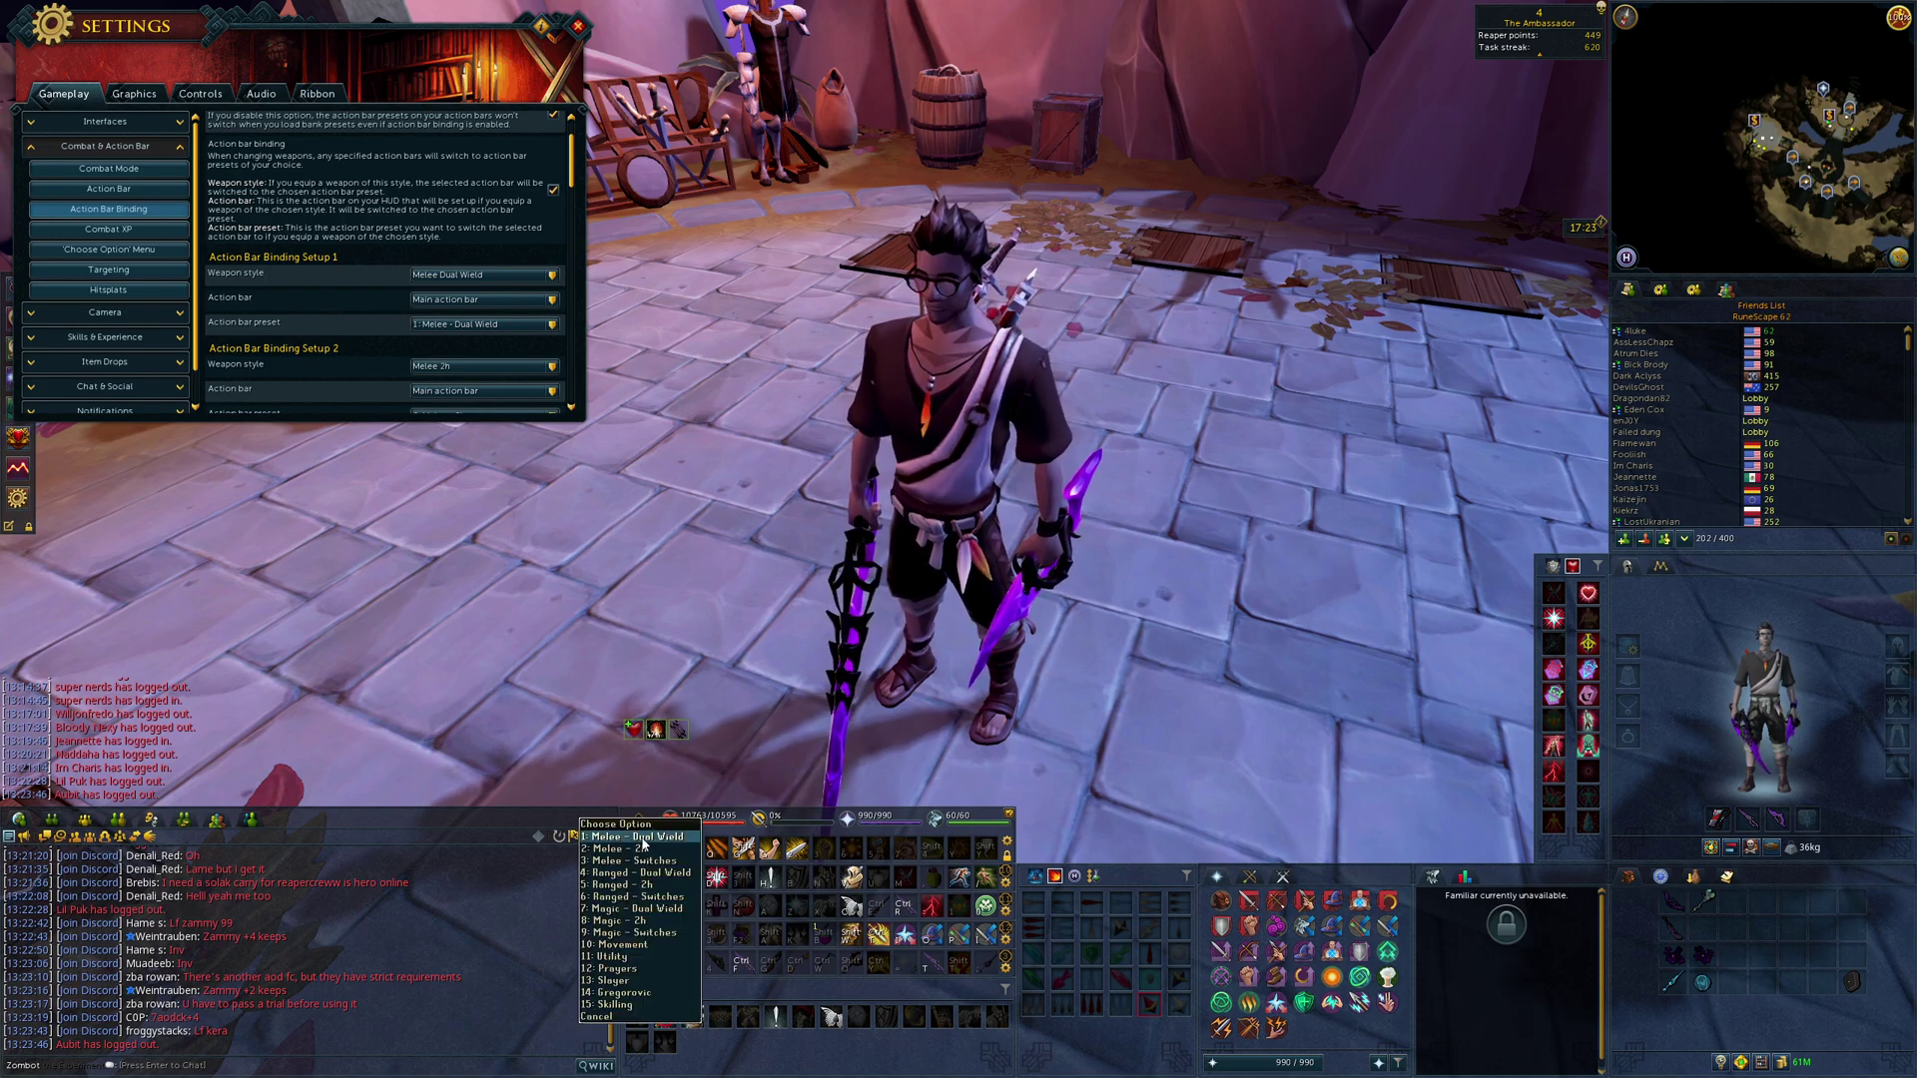
pyautogui.click(655, 839)
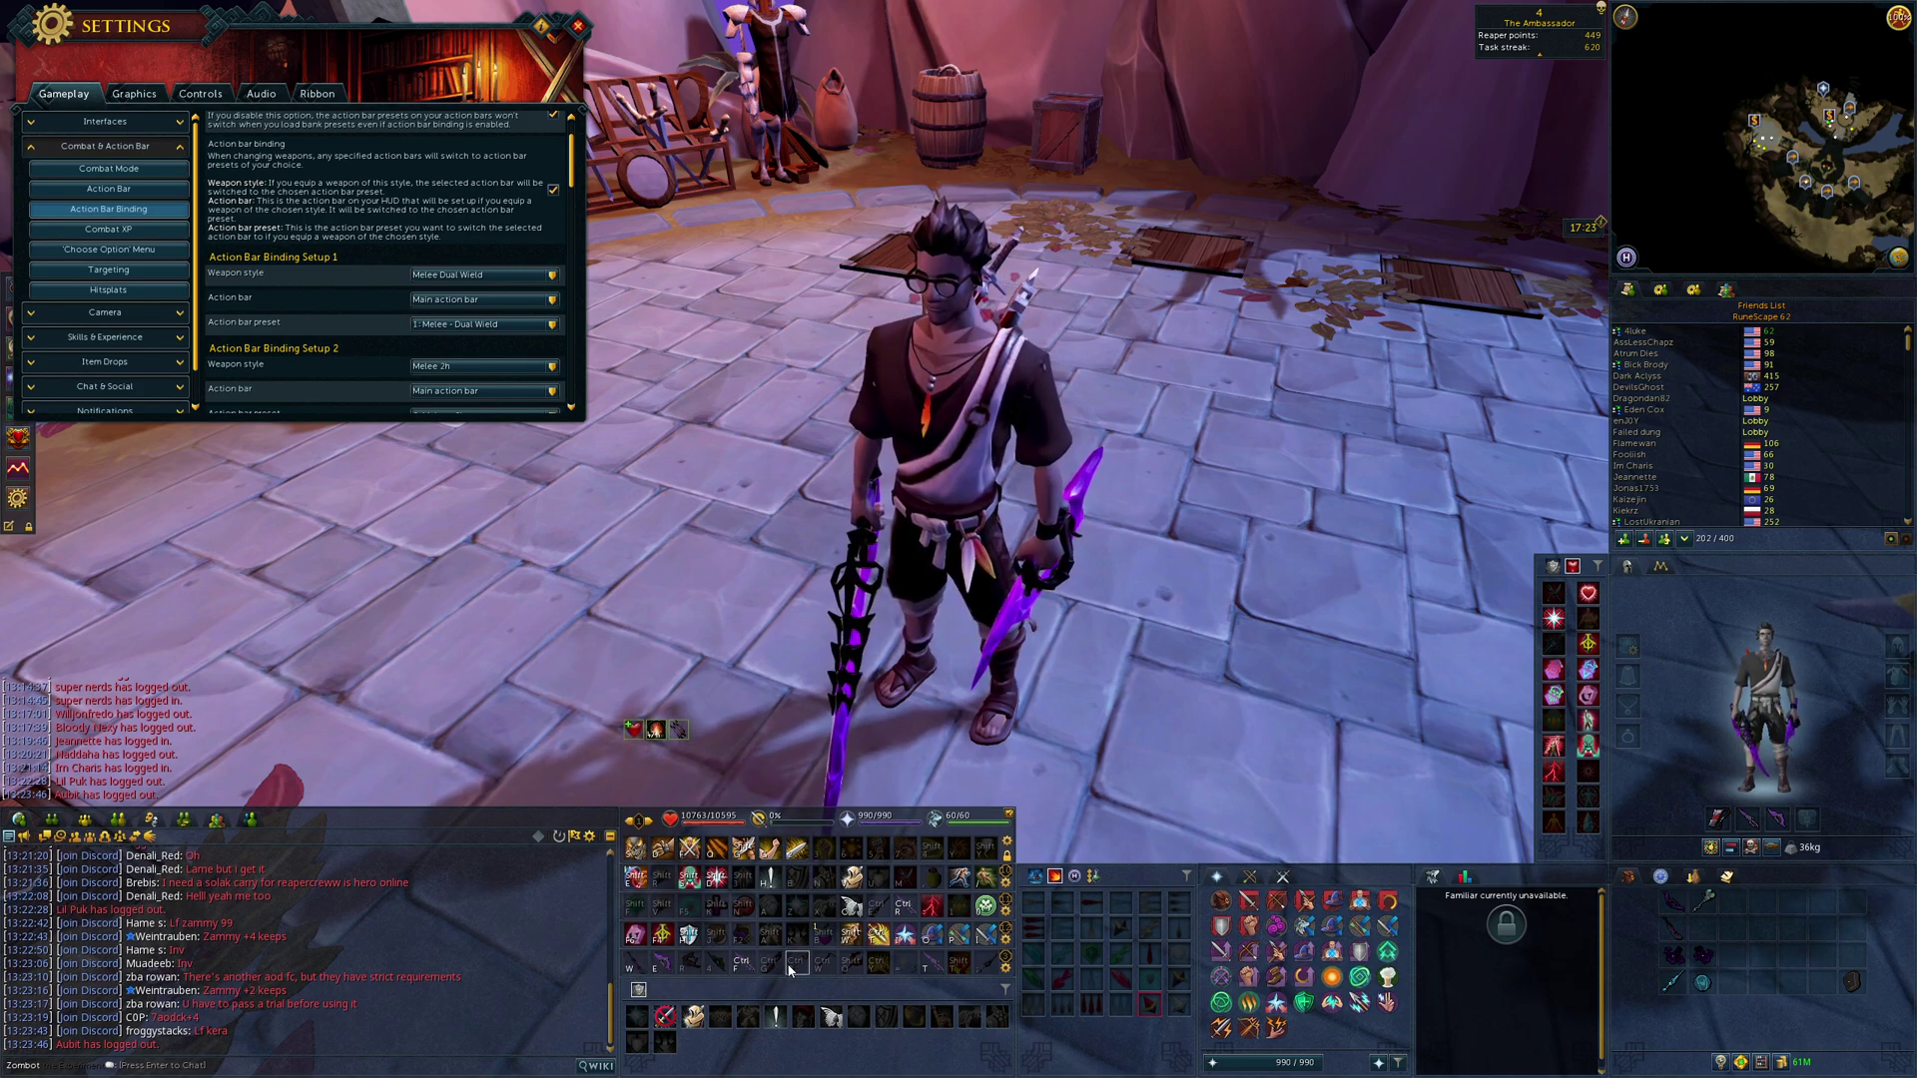
# Swap to the purple two-handed sword, move it to another bar slot, then return to dual-wield.
pyautogui.click(639, 968)
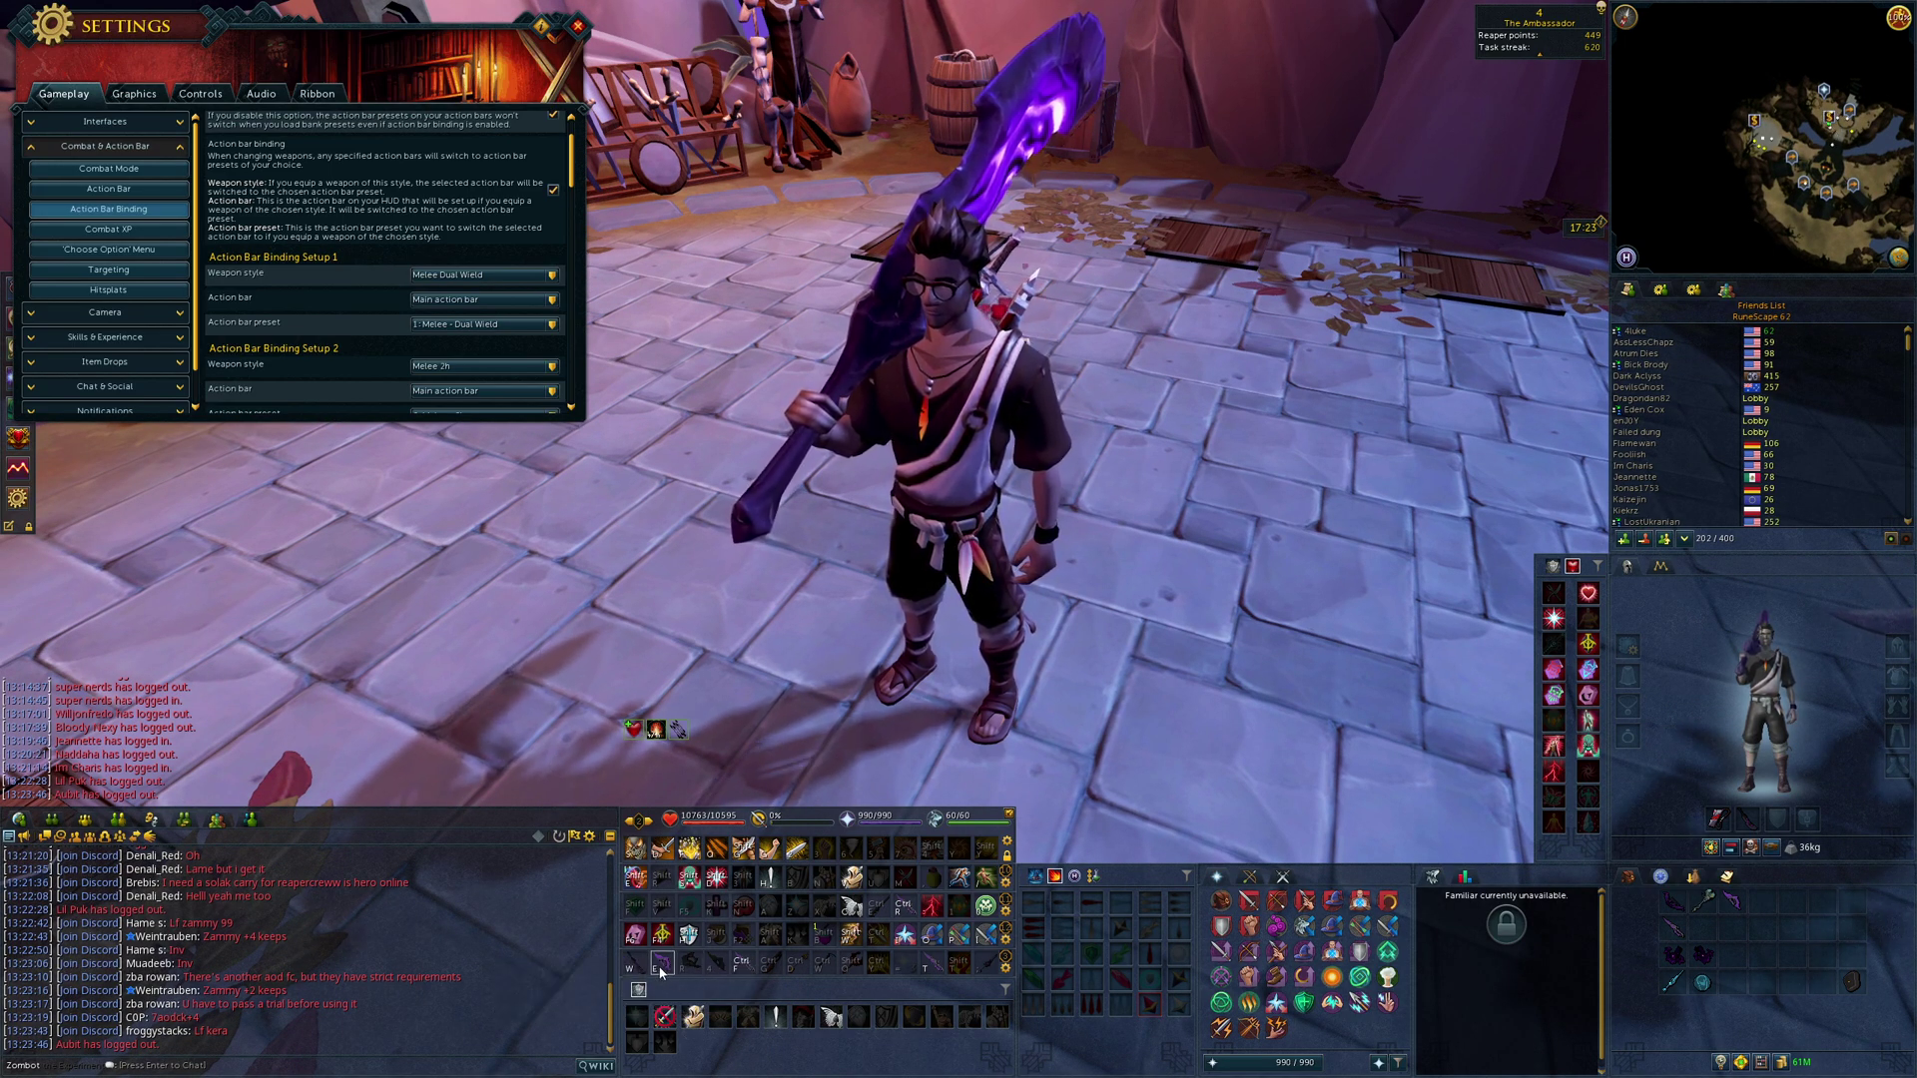
pyautogui.moveTo(931, 969); pyautogui.dragTo(868, 957)
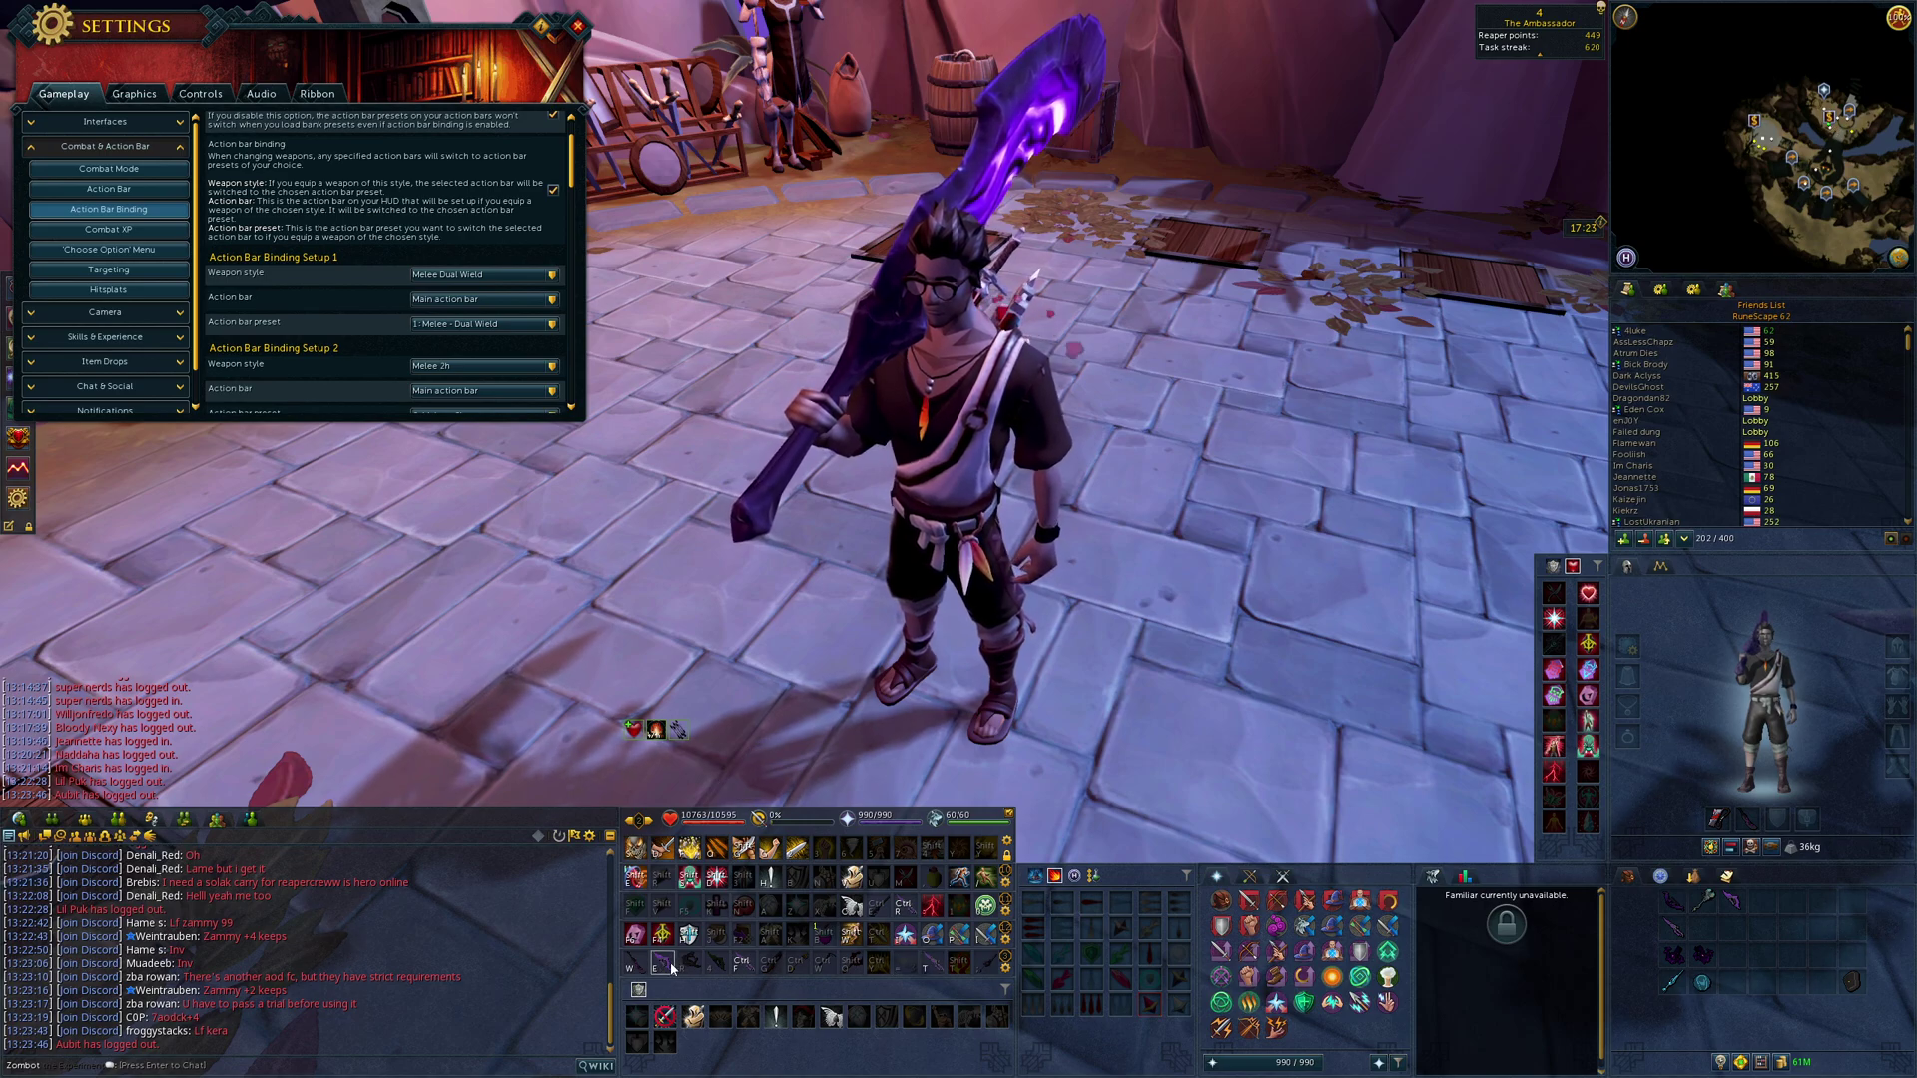
pyautogui.click(876, 936)
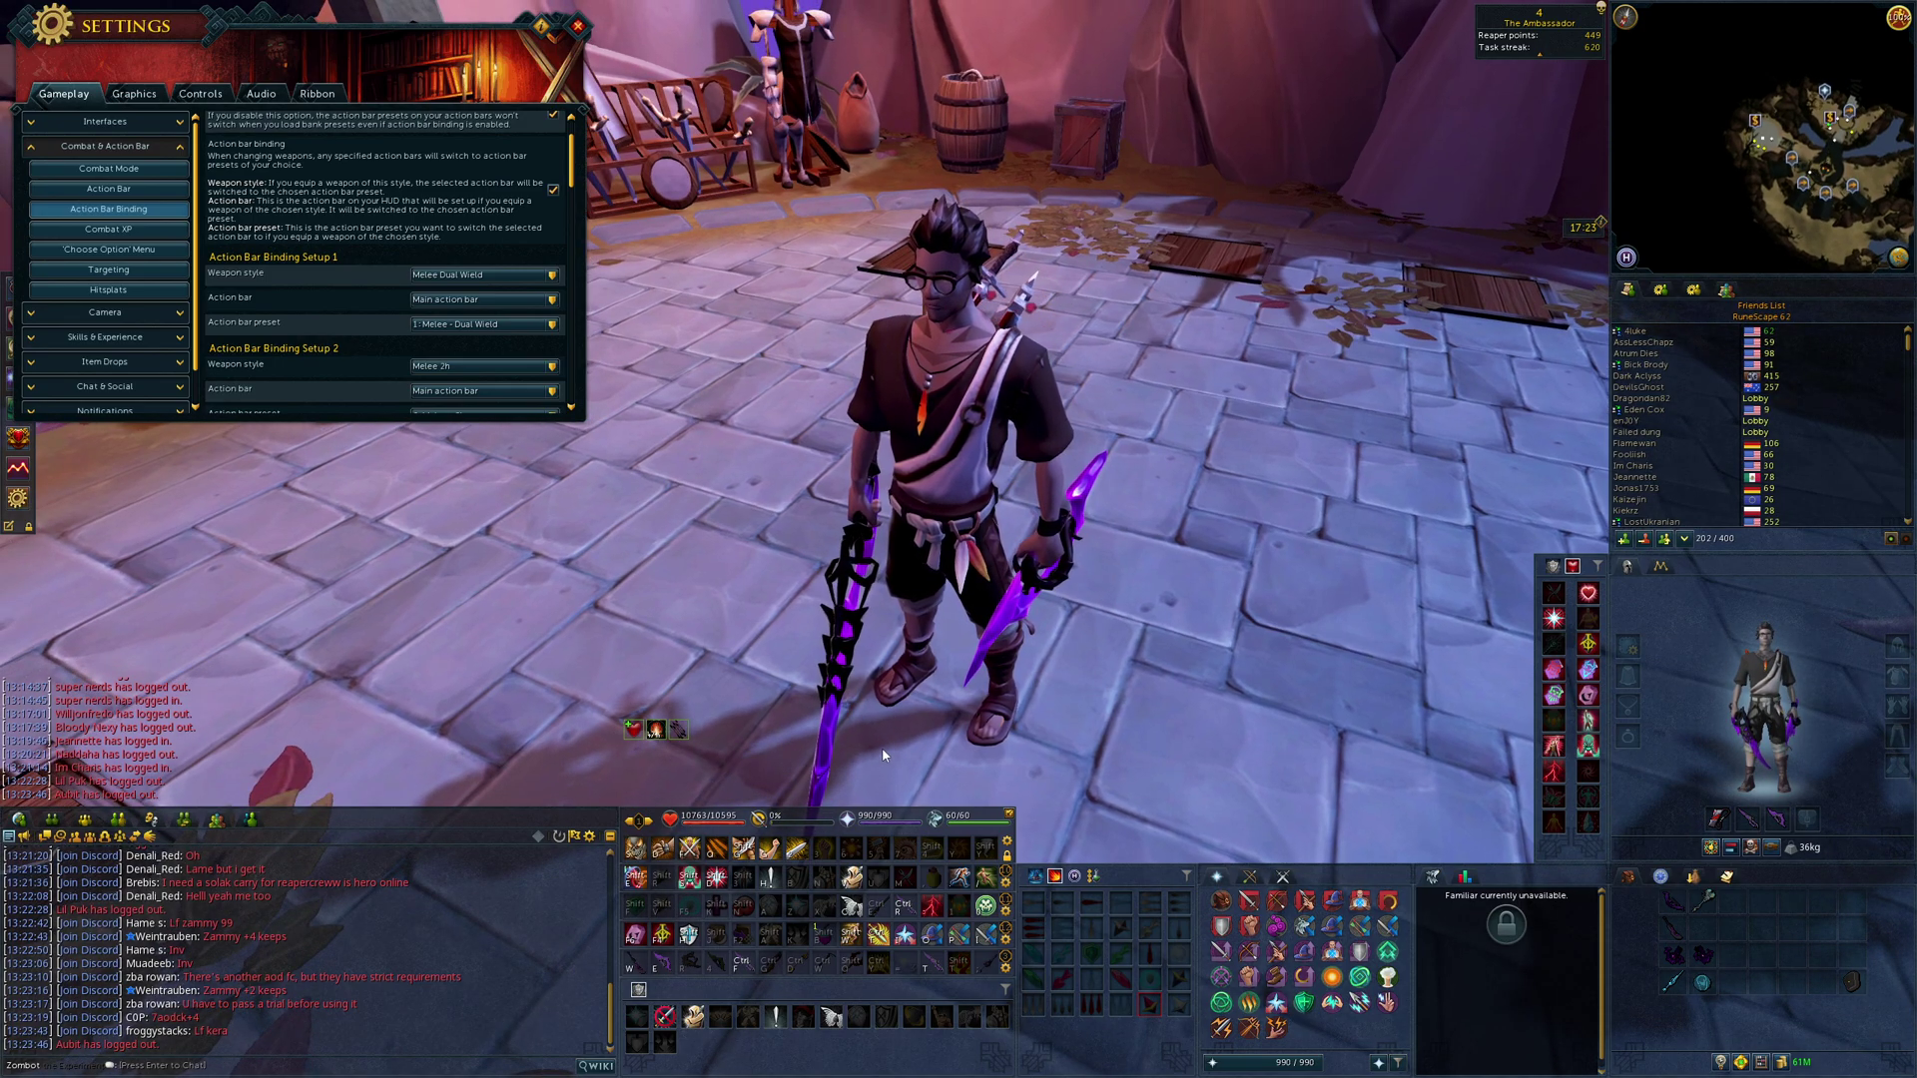
pyautogui.scroll(-4, 434, 268)
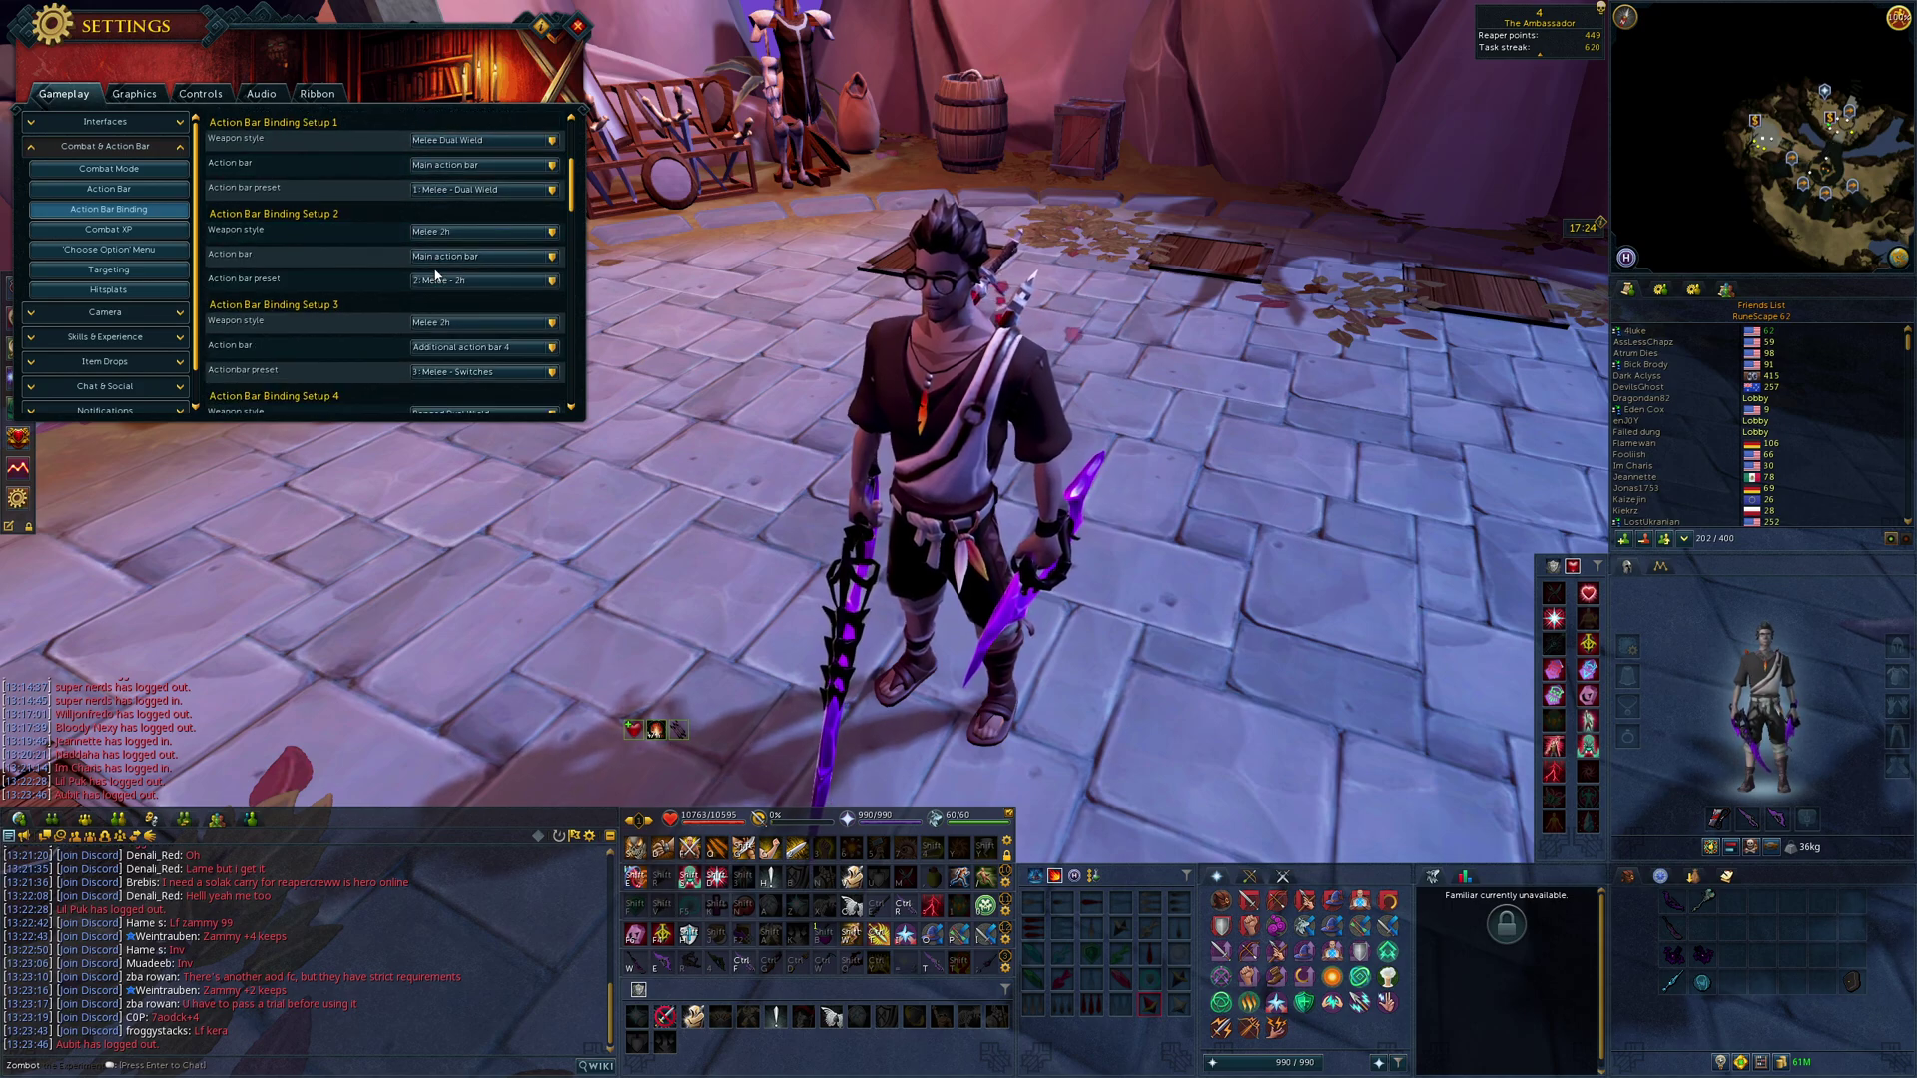
# Wield the ice staff, then the Augmented Ek-ZekKil (shadow), checking the action bar switches each time.
pyautogui.rightClick(872, 997)
pyautogui.press('Right')
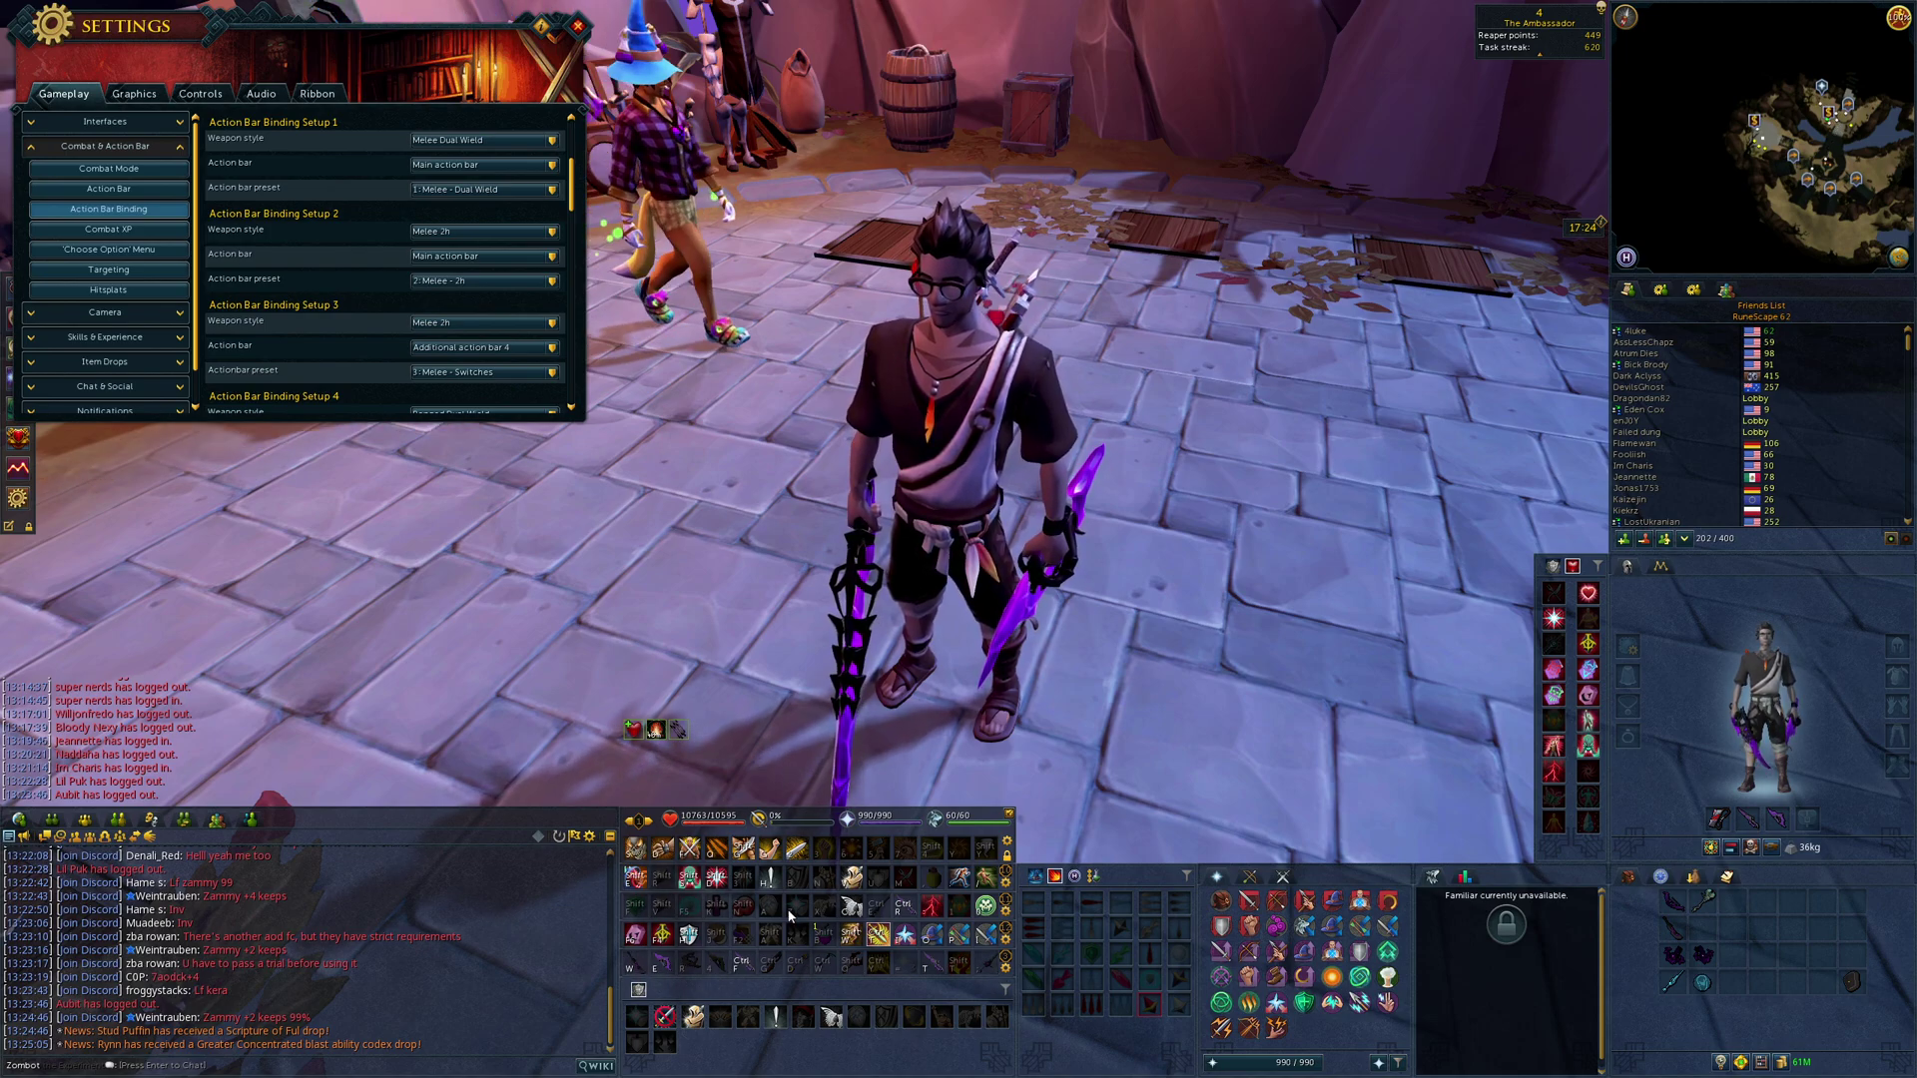
pyautogui.click(1706, 902)
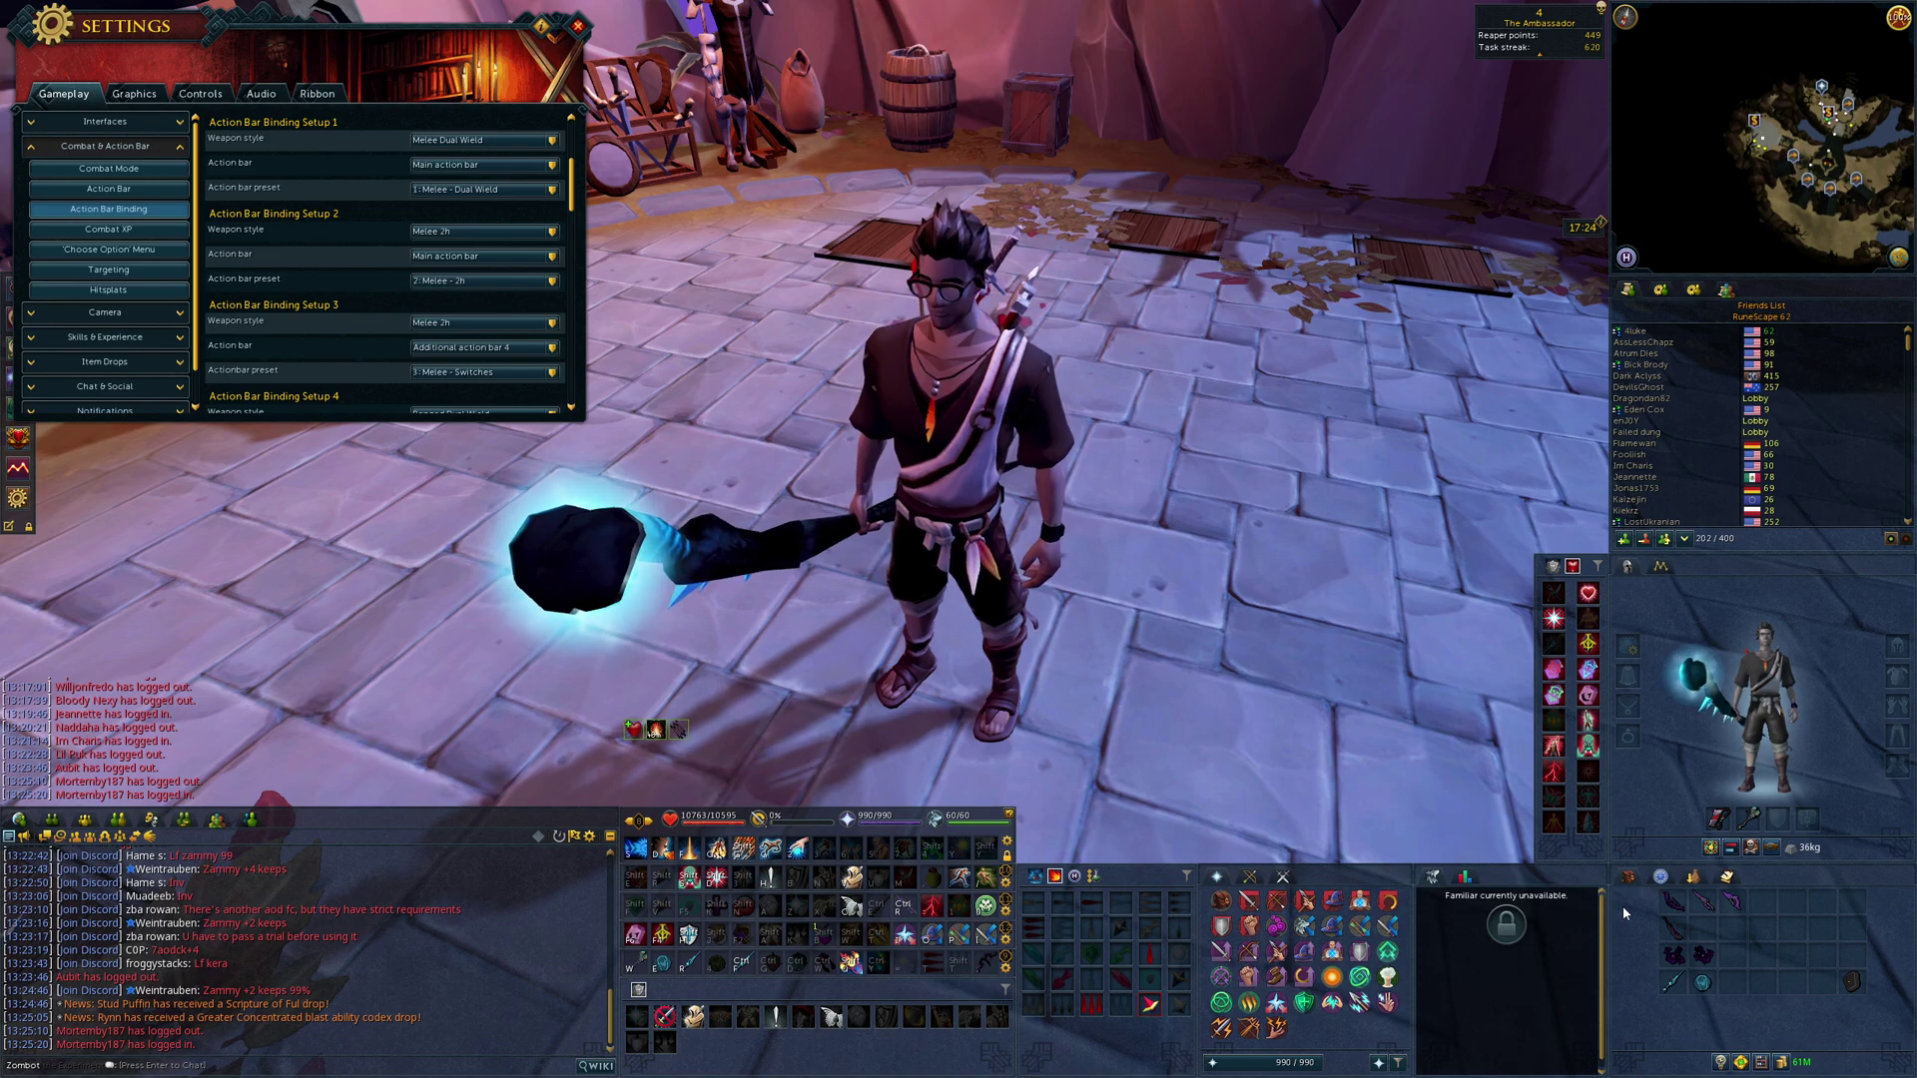
pyautogui.moveTo(1679, 934)
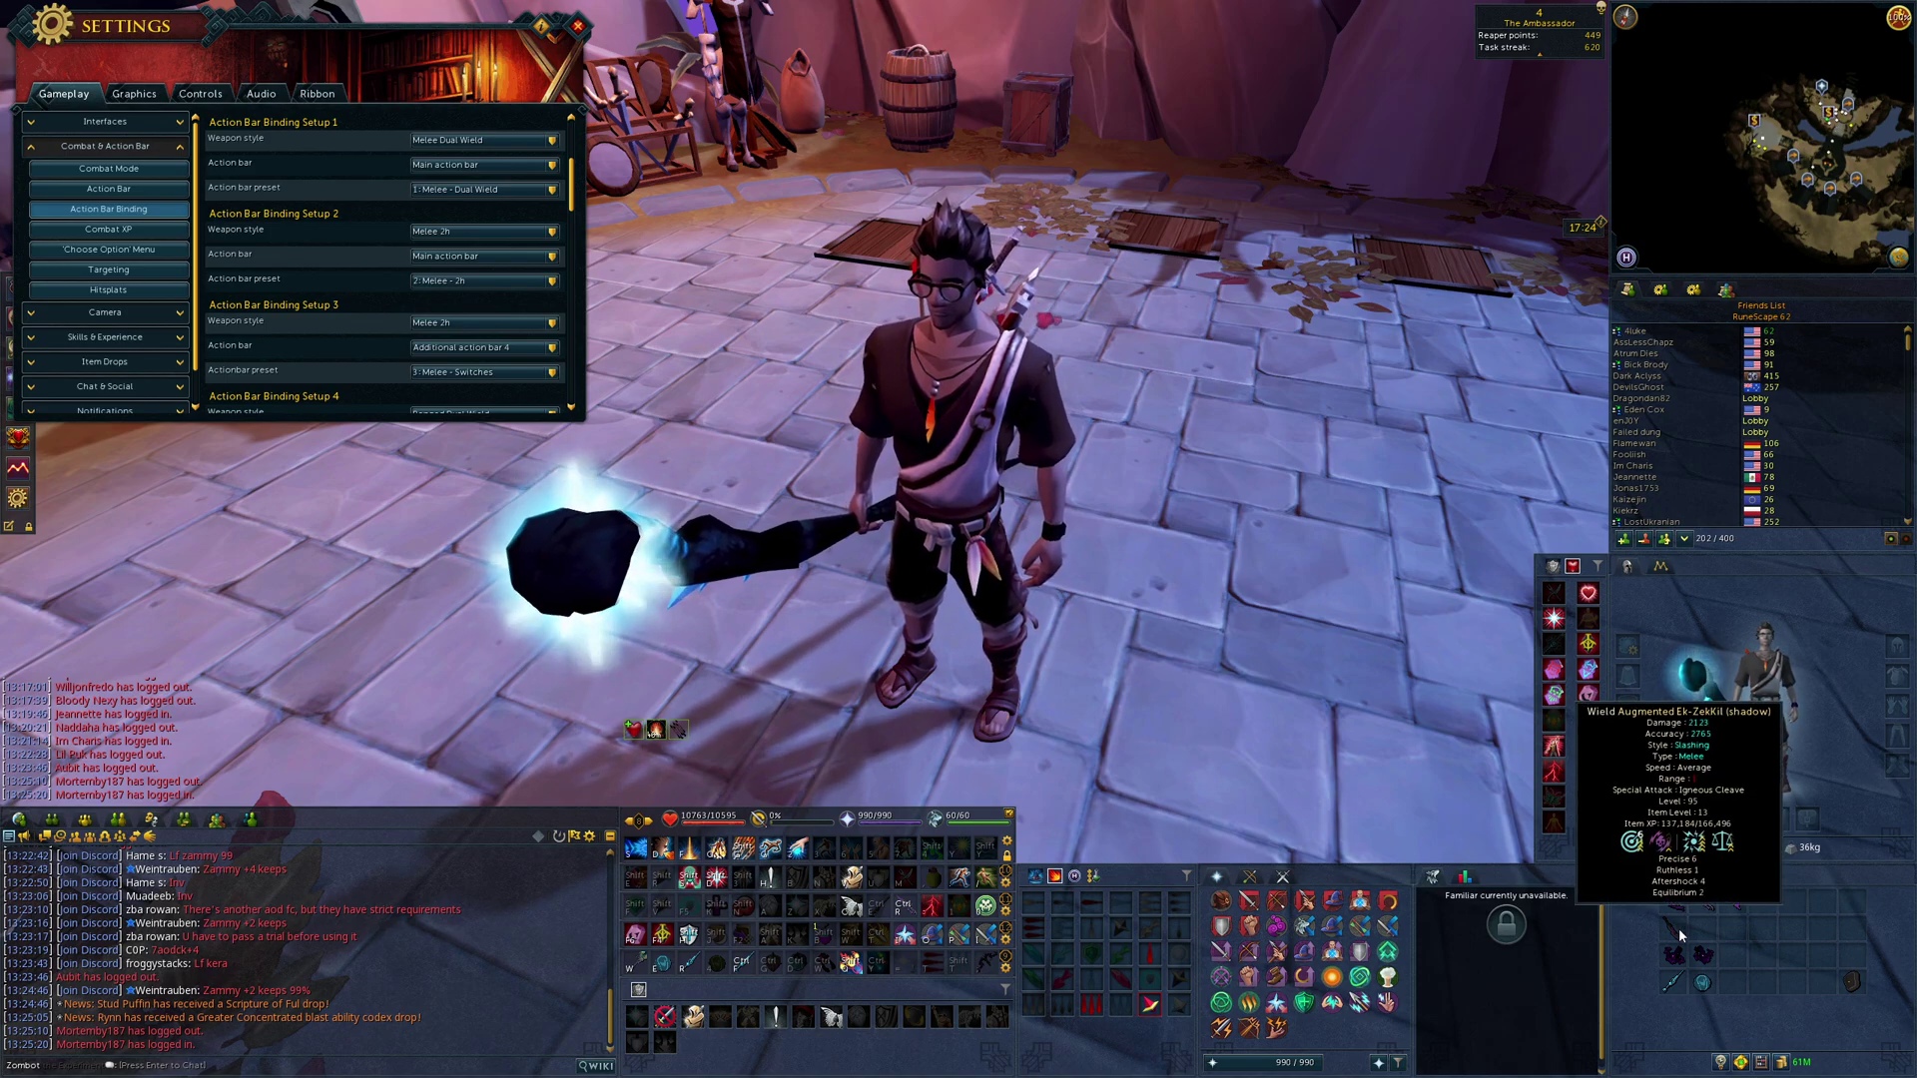
pyautogui.click(1679, 935)
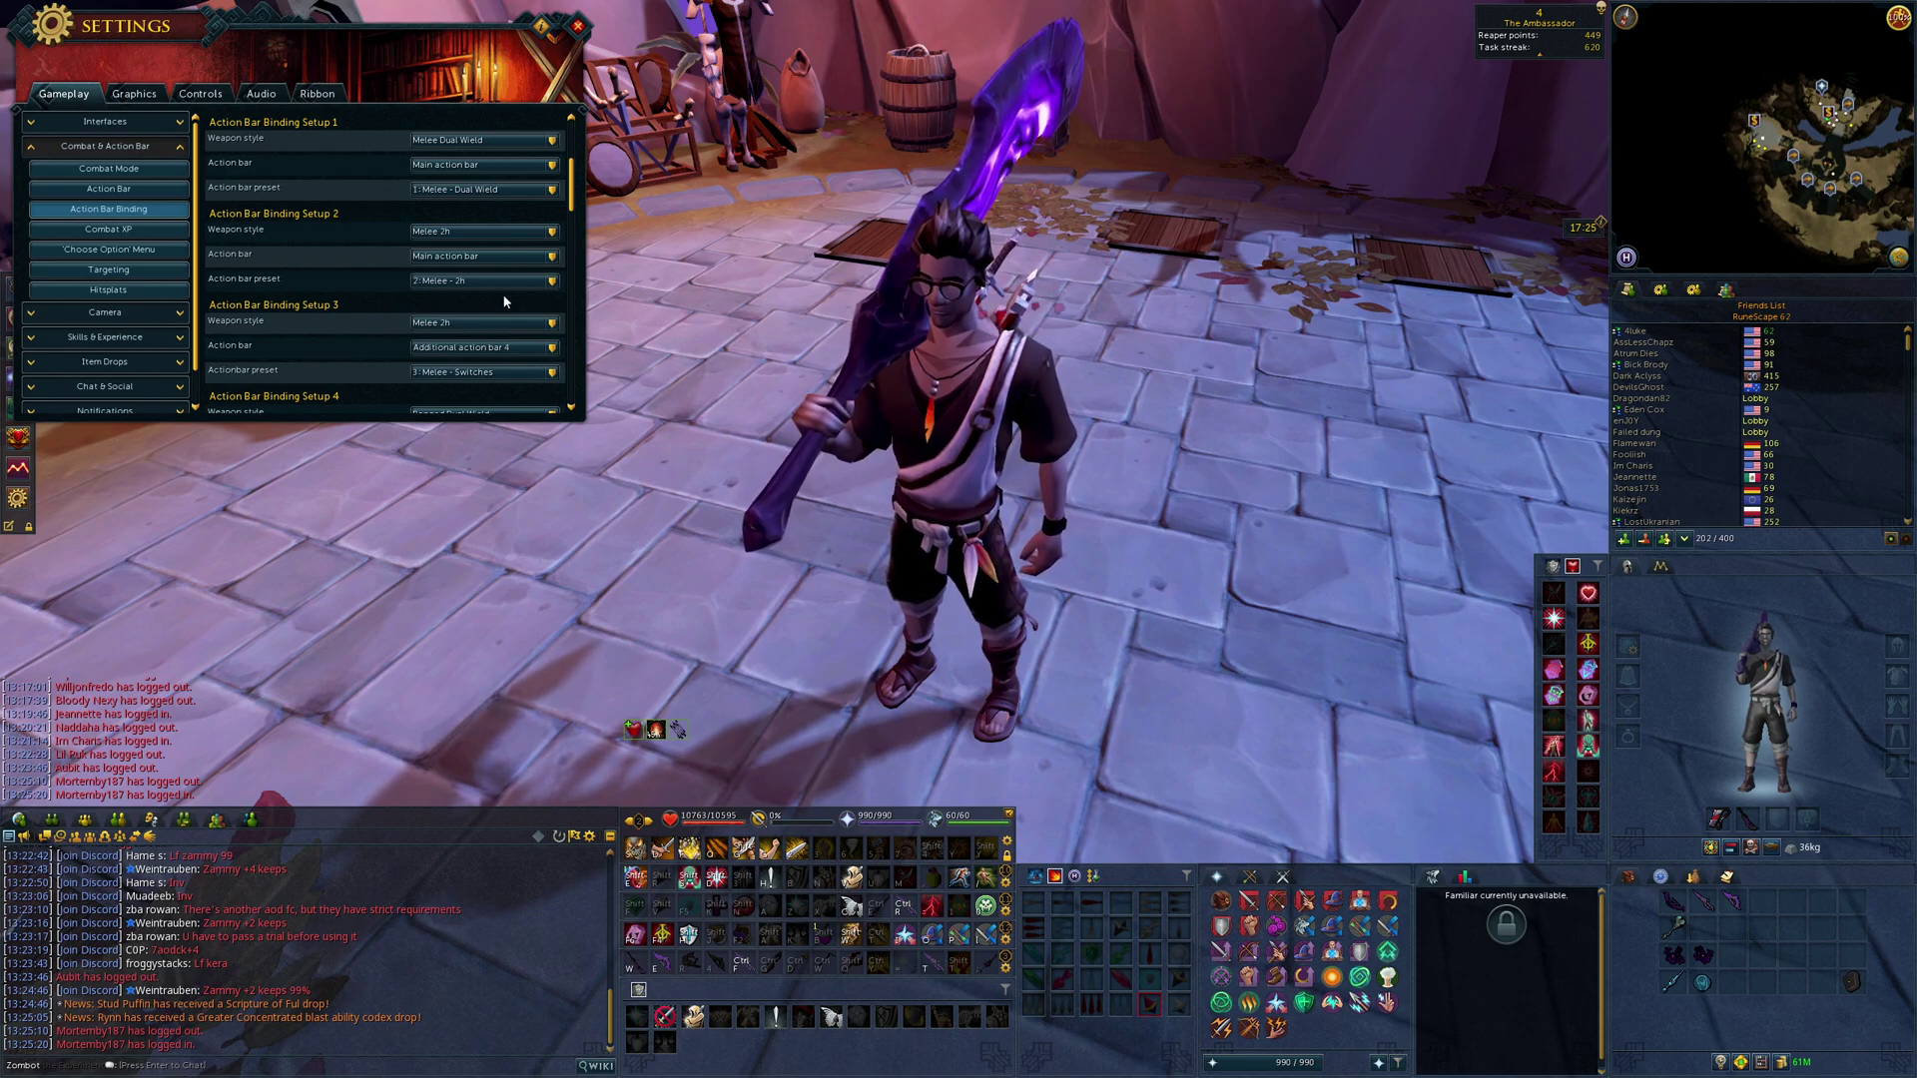
pyautogui.scroll(-1, 493, 288)
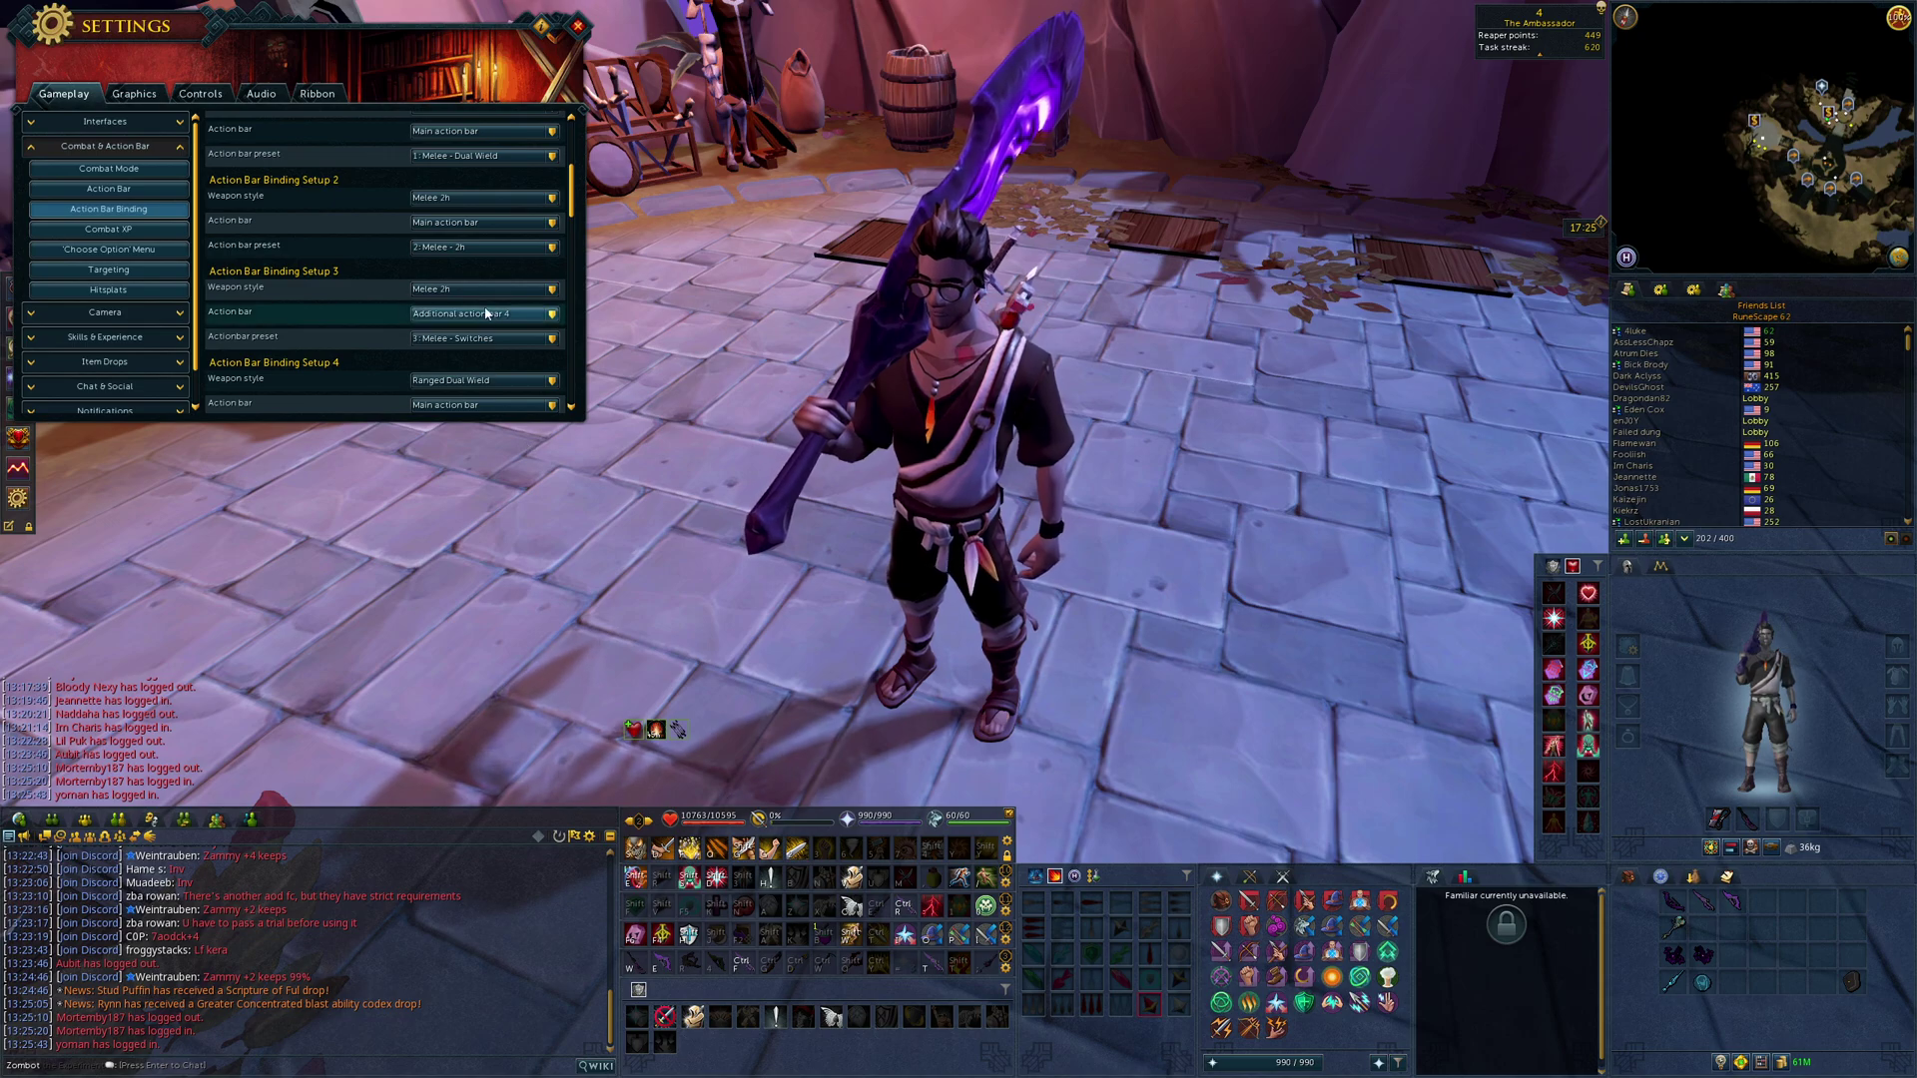
pyautogui.click(1669, 924)
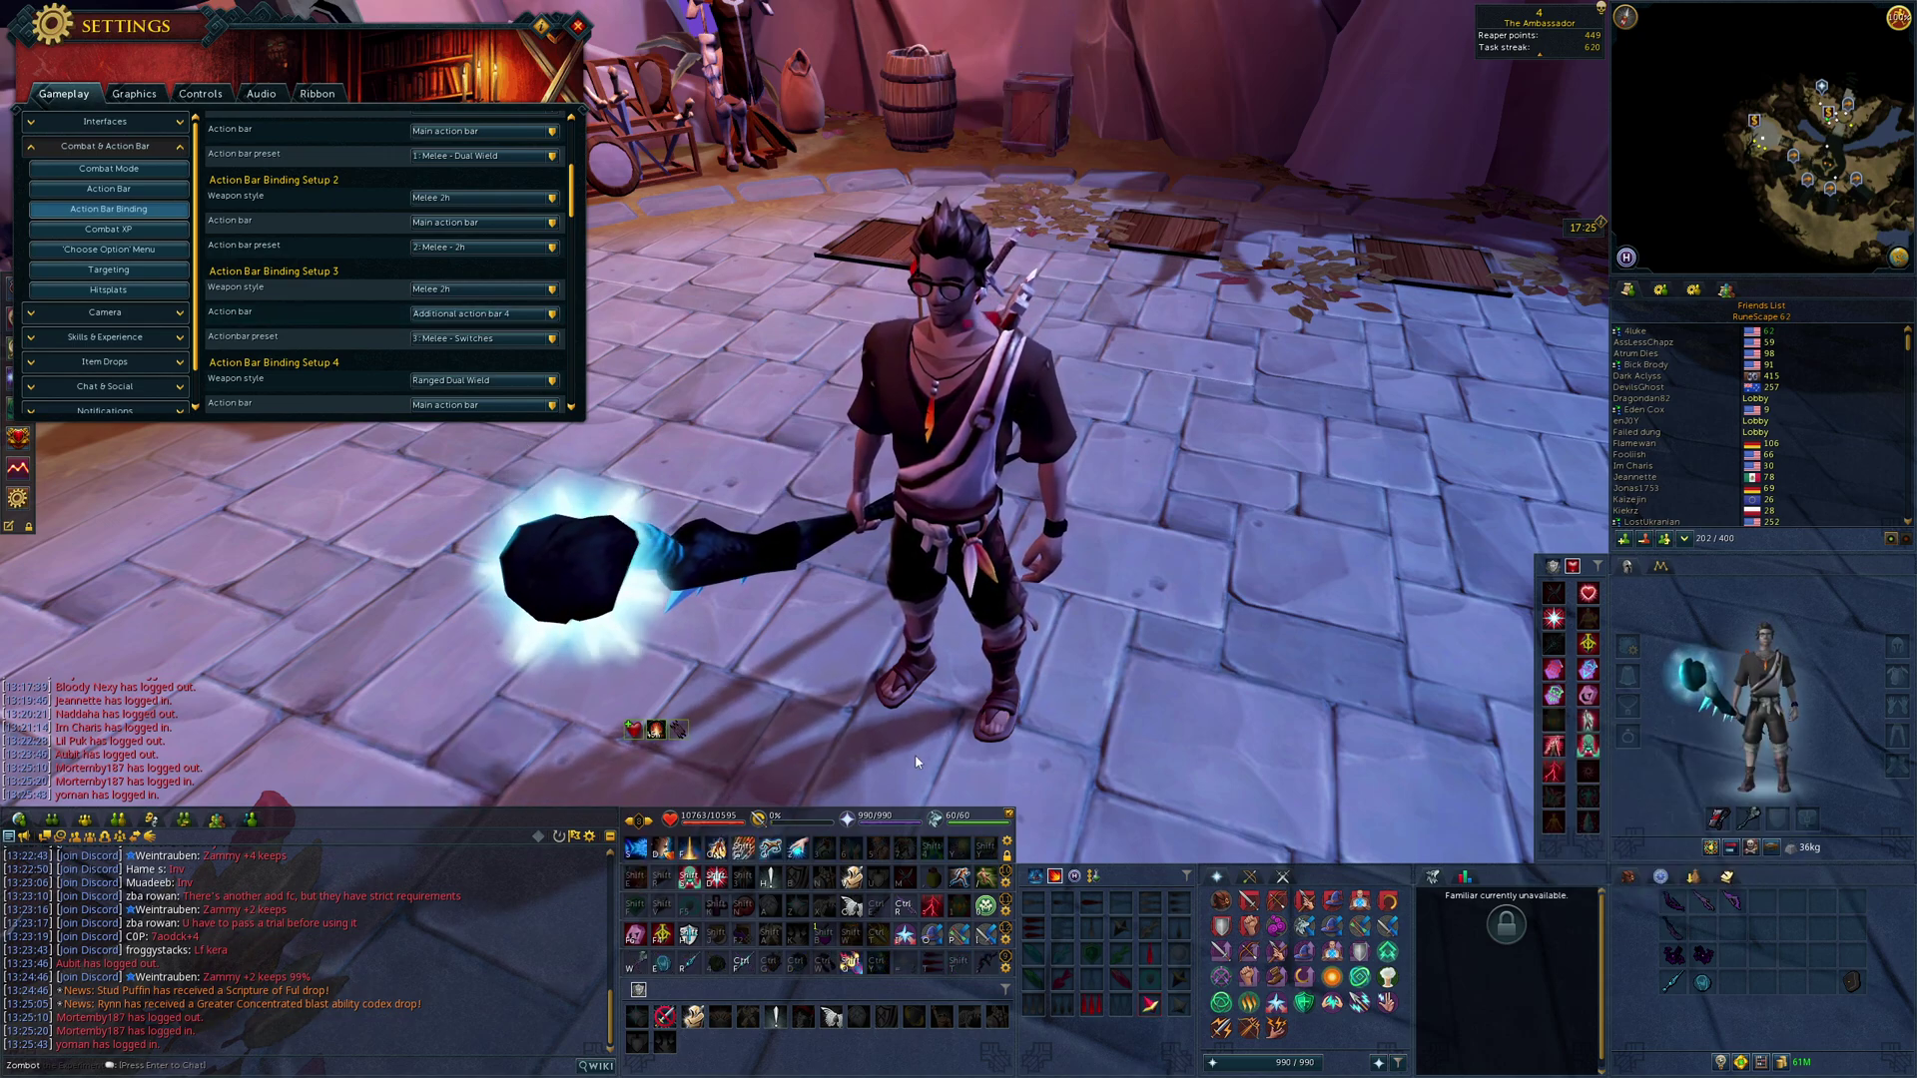
pyautogui.moveTo(917, 751); pyautogui.dragTo(1007, 939)
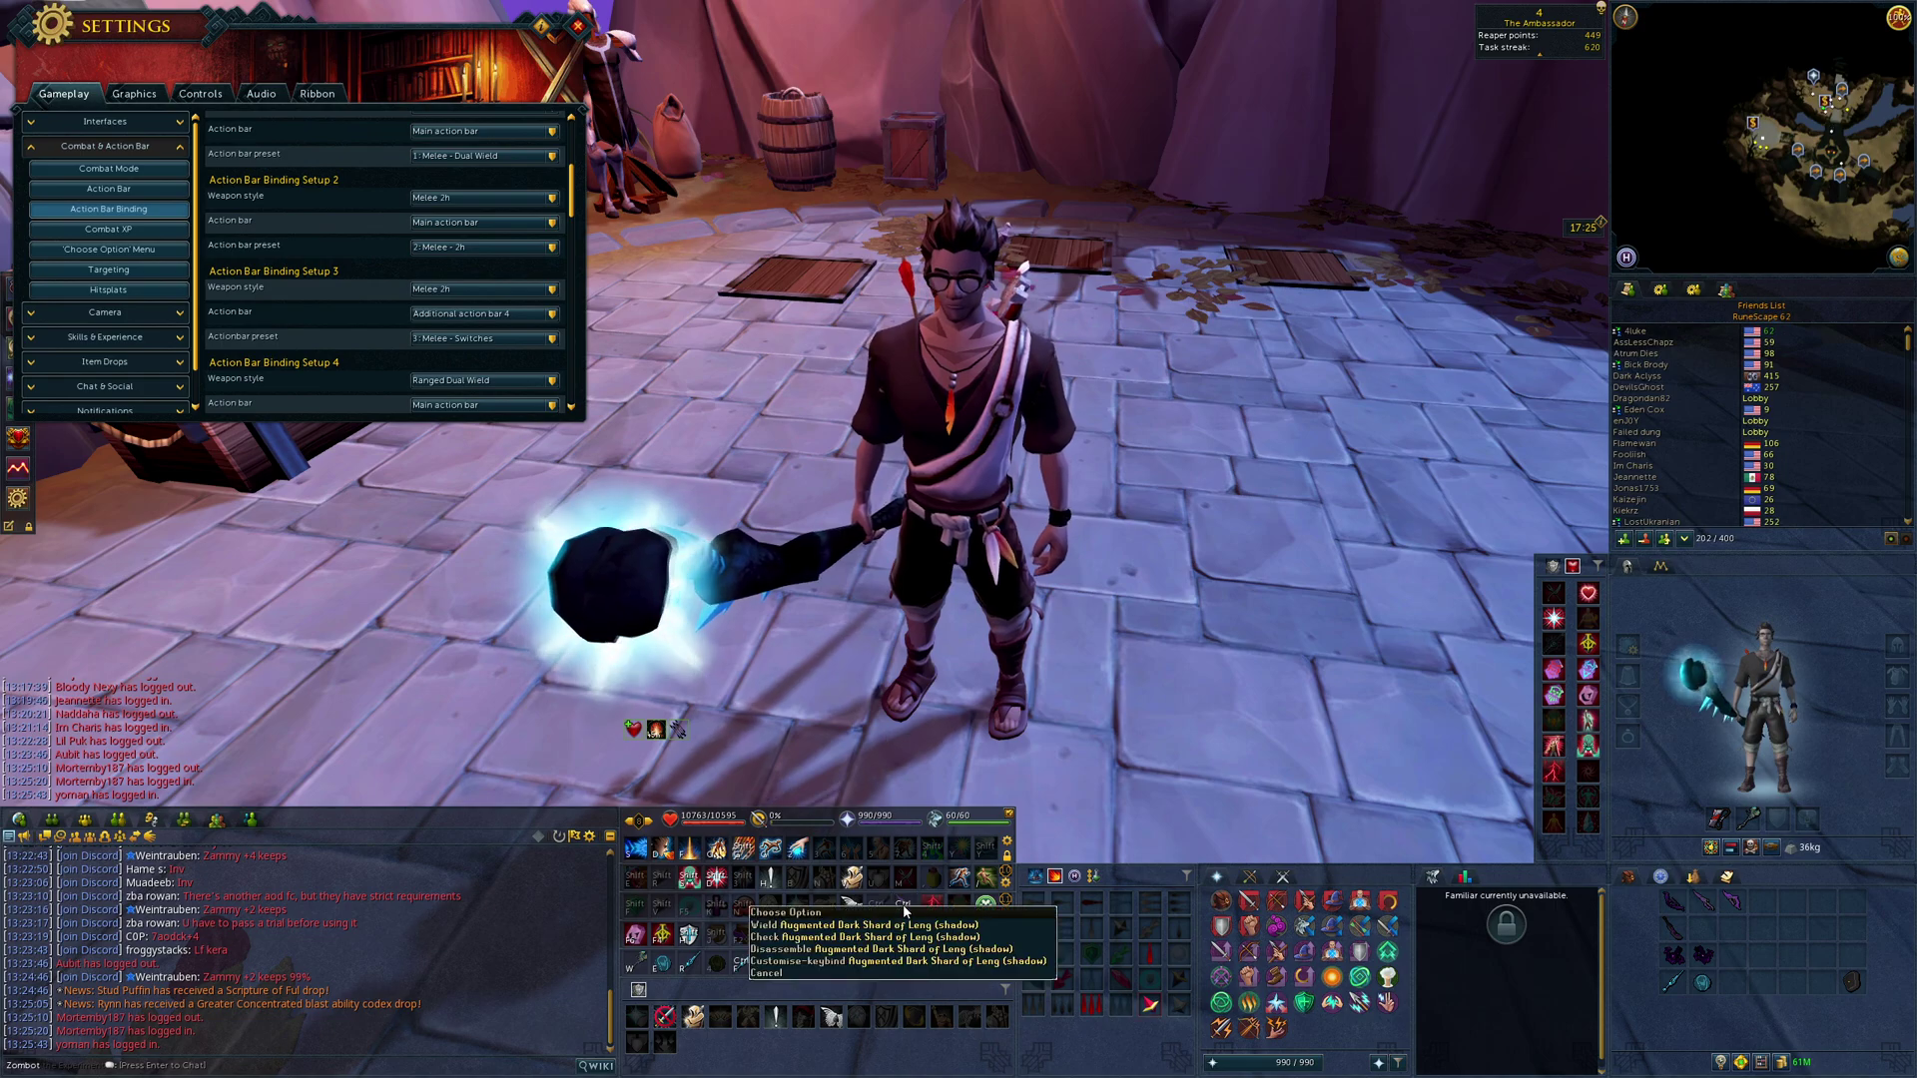
pyautogui.rightClick(886, 911)
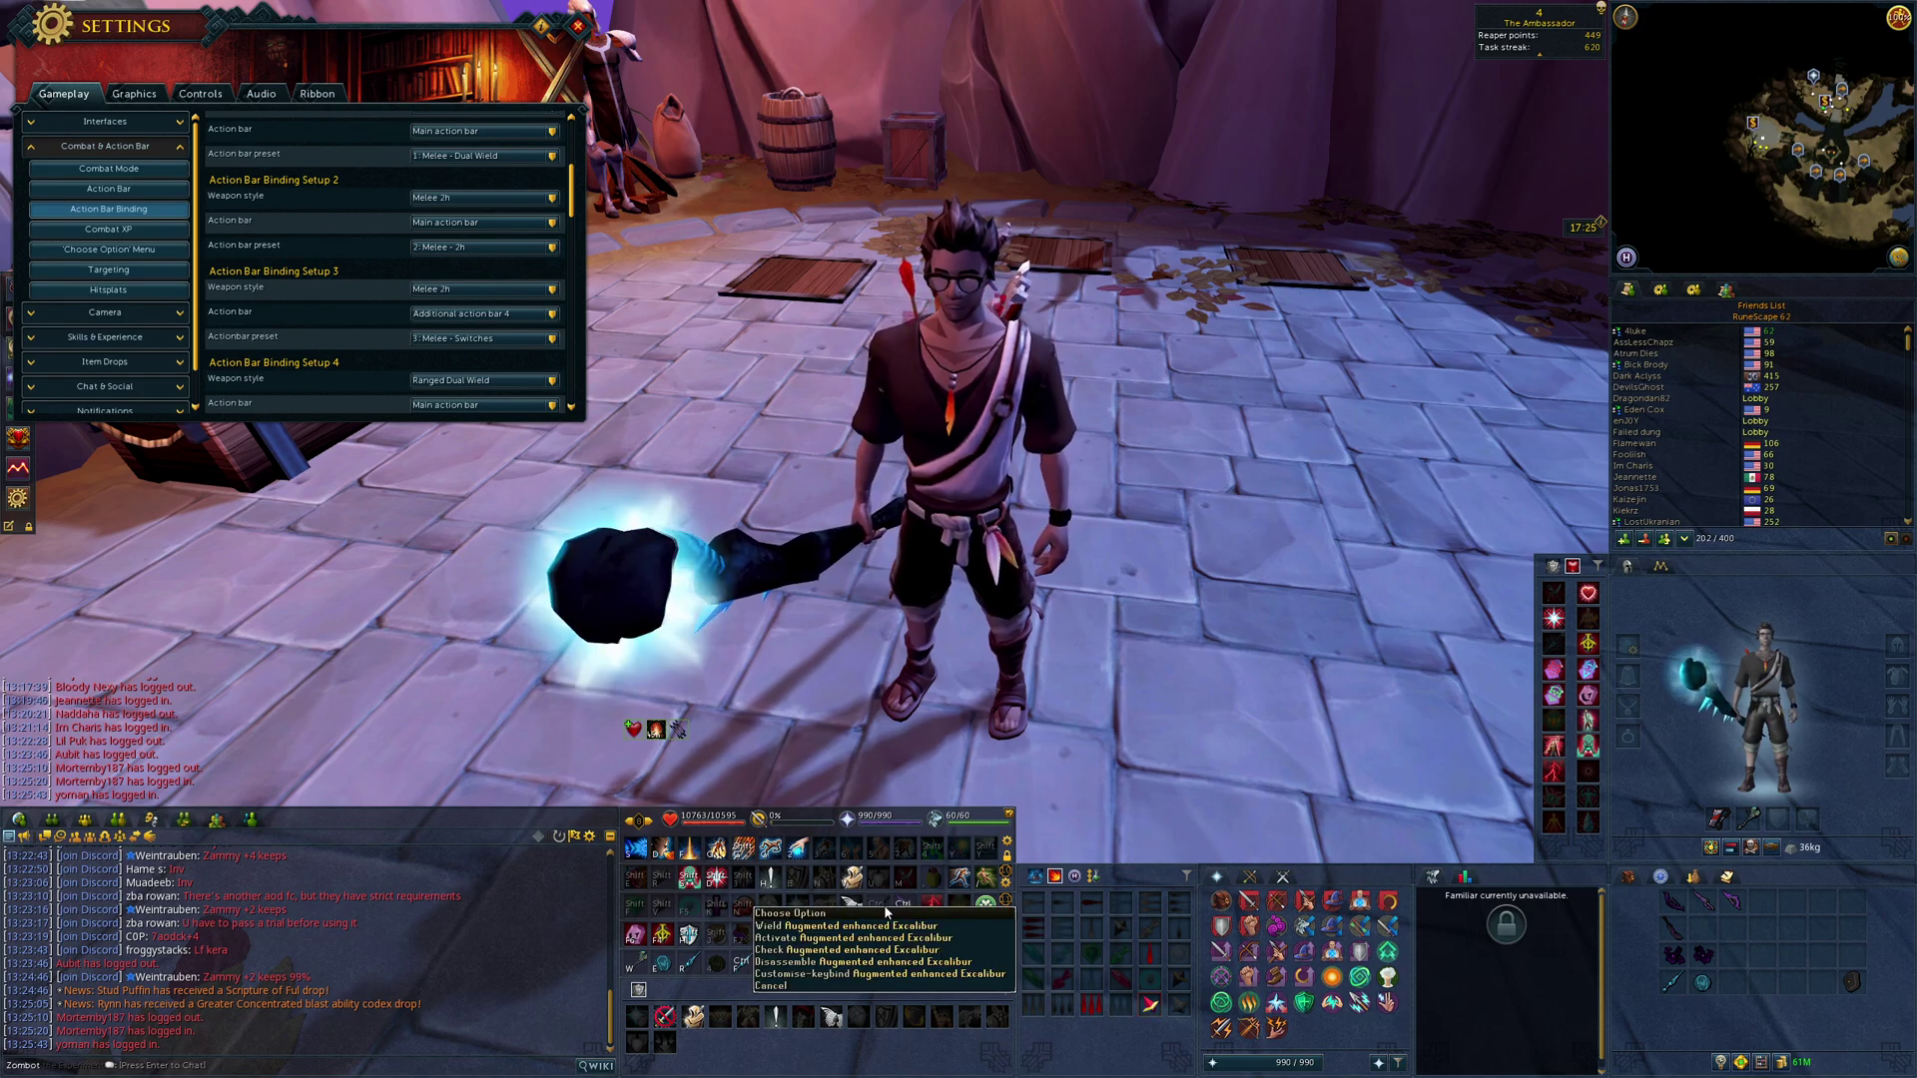
pyautogui.press('Down')
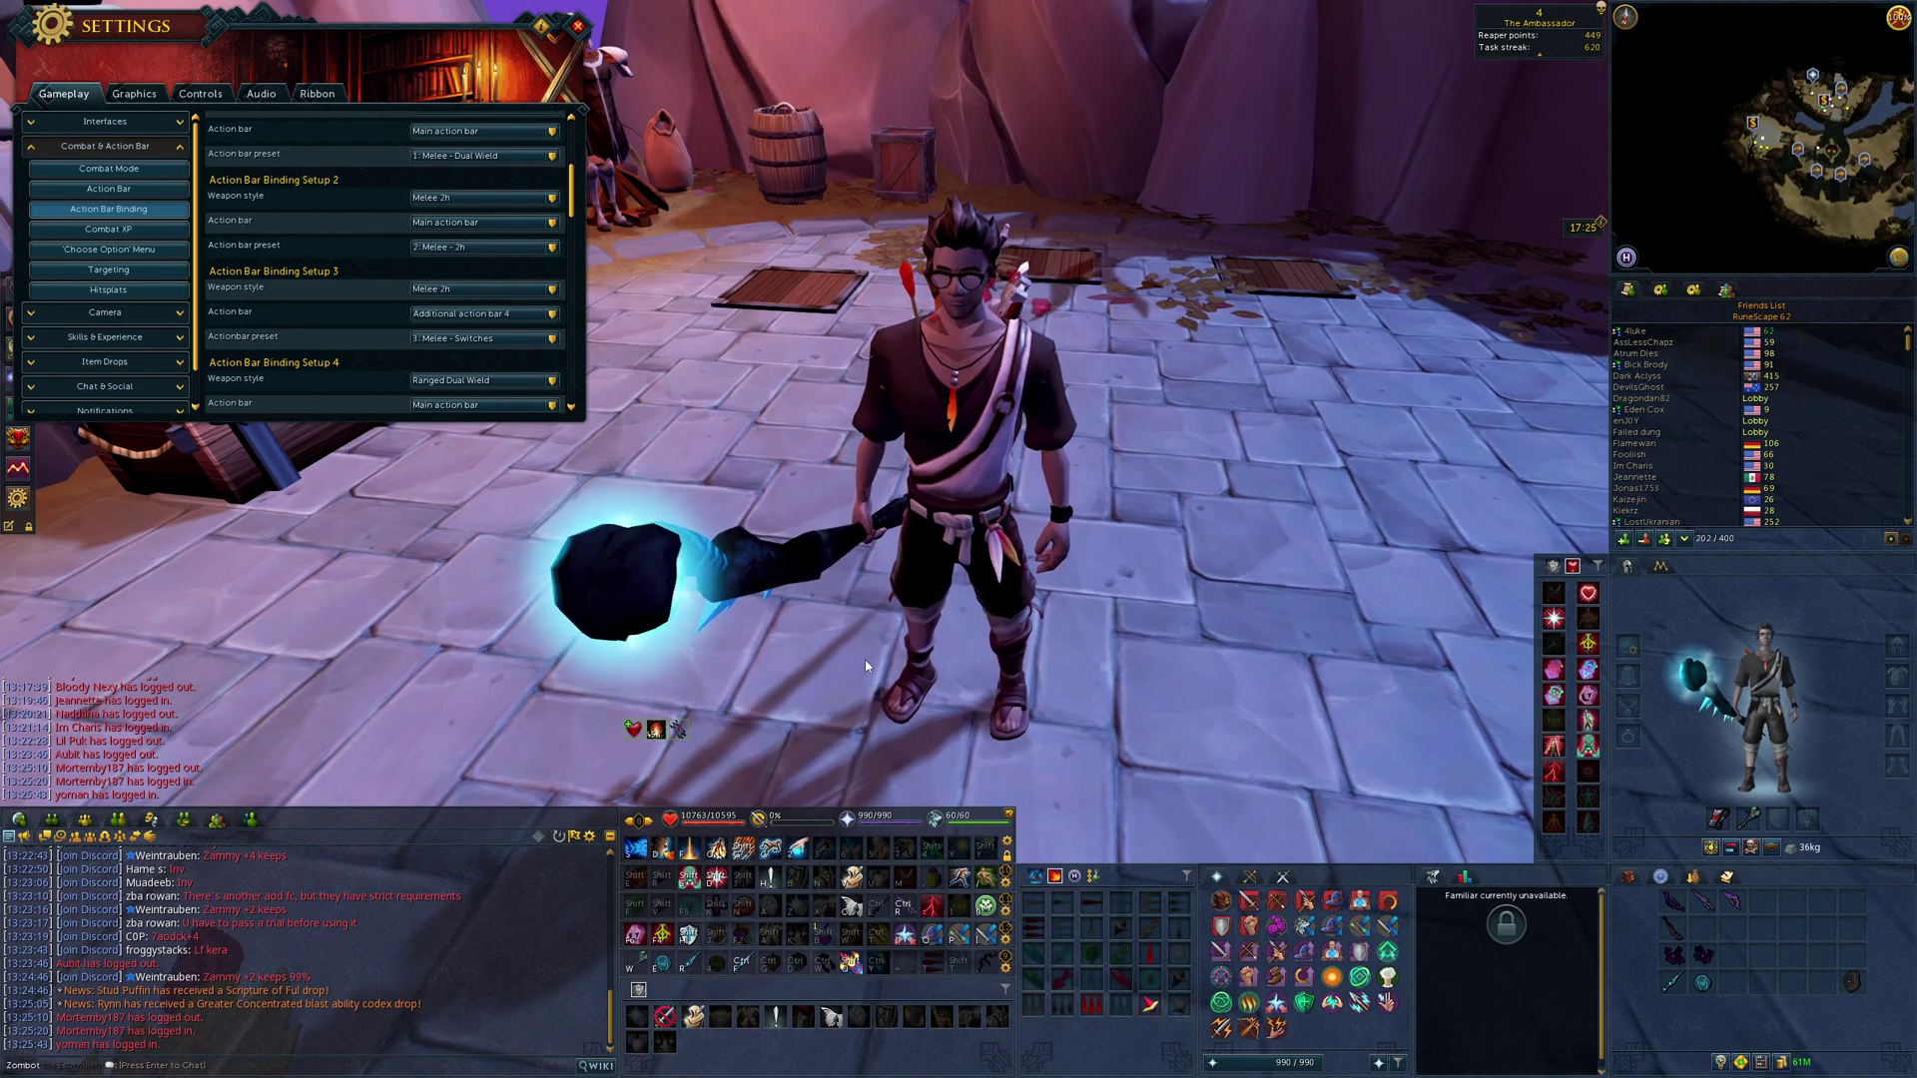
pyautogui.click(1704, 901)
pyautogui.click(1727, 900)
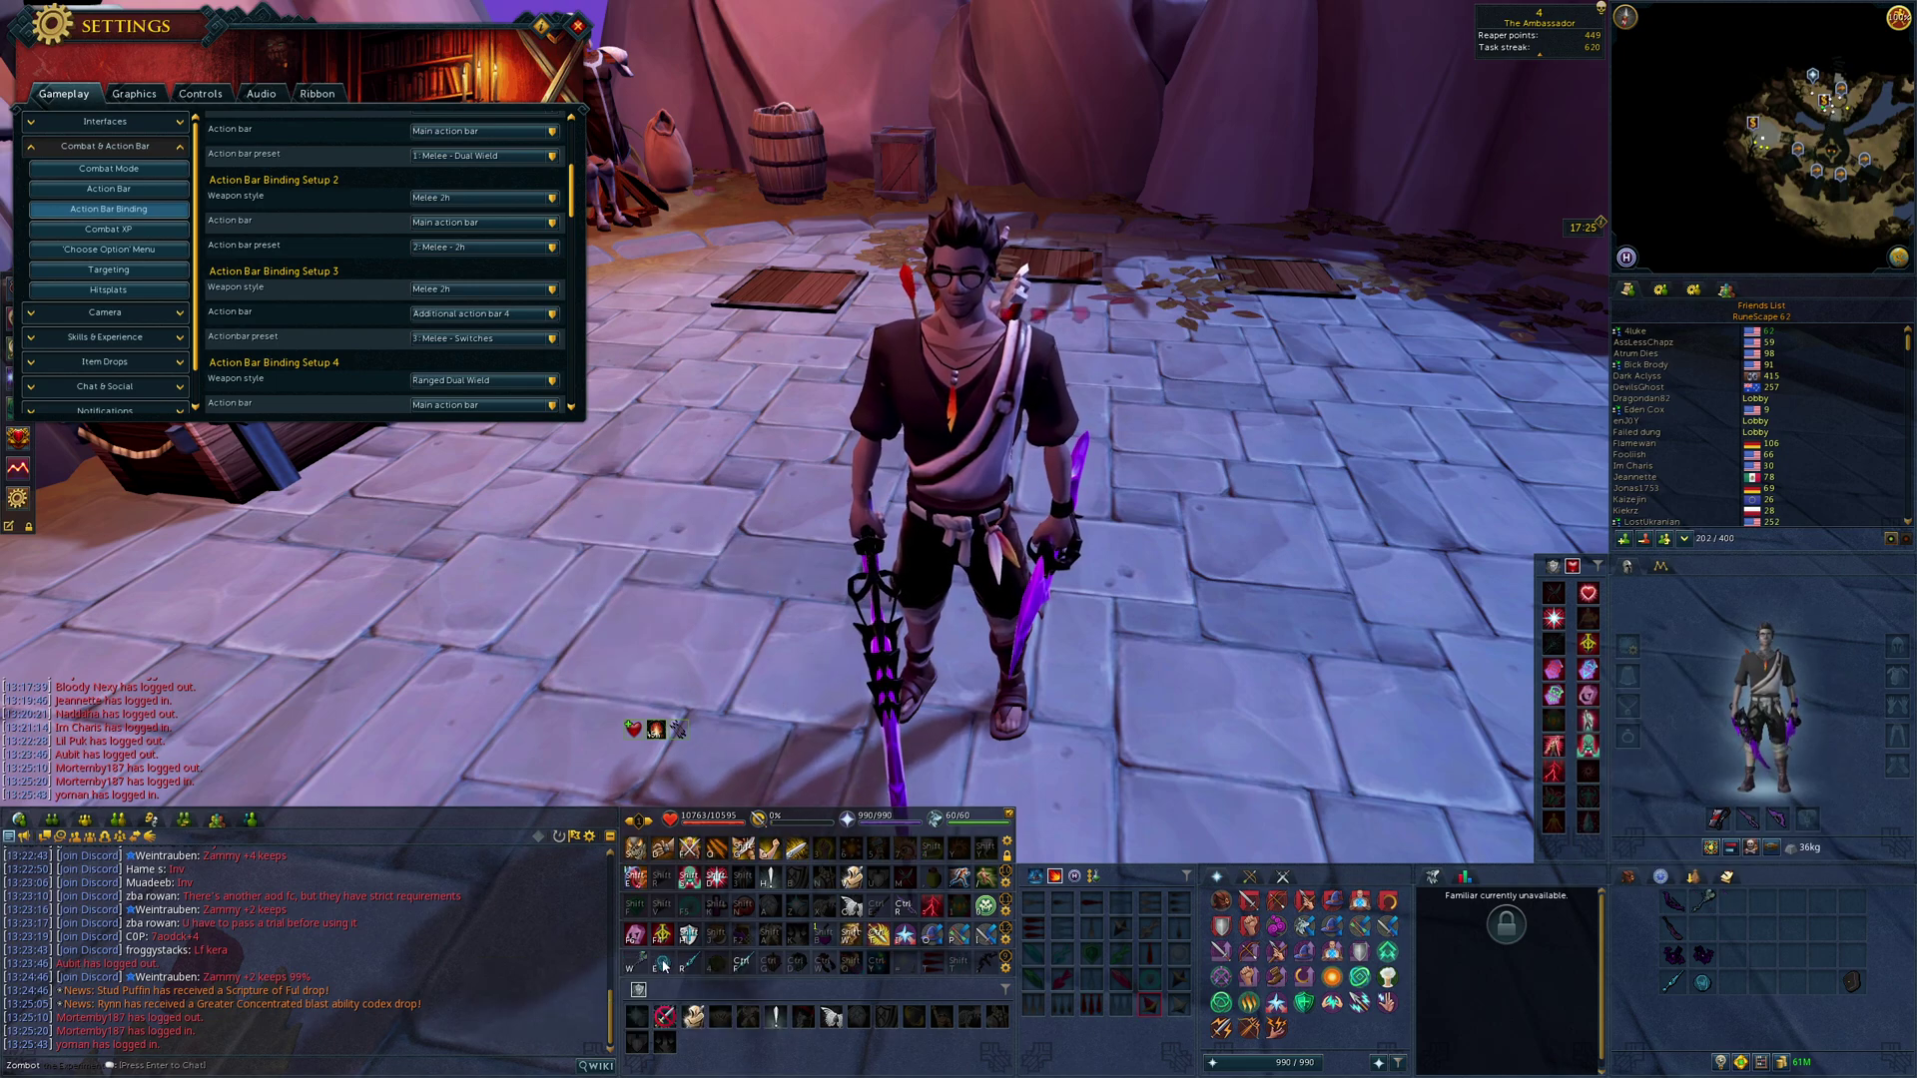
pyautogui.rightClick(743, 961)
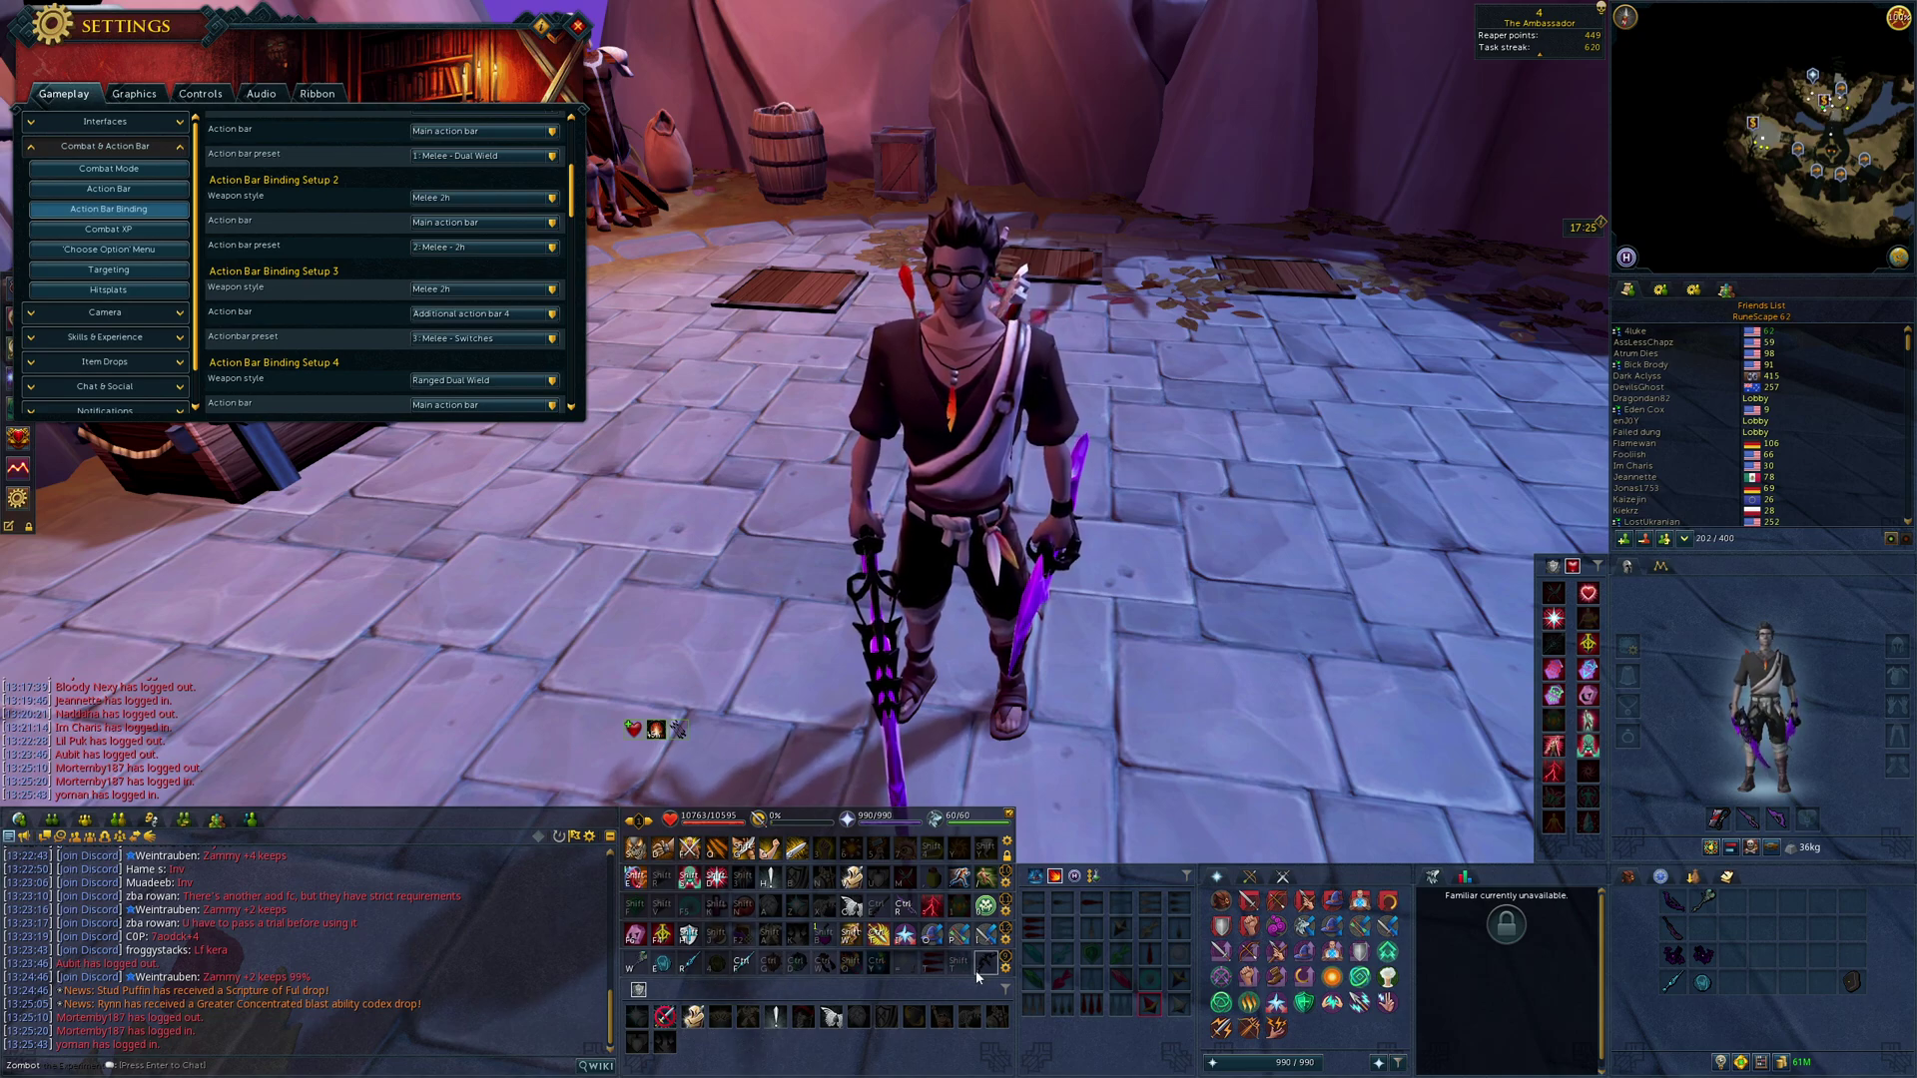
pyautogui.click(699, 659)
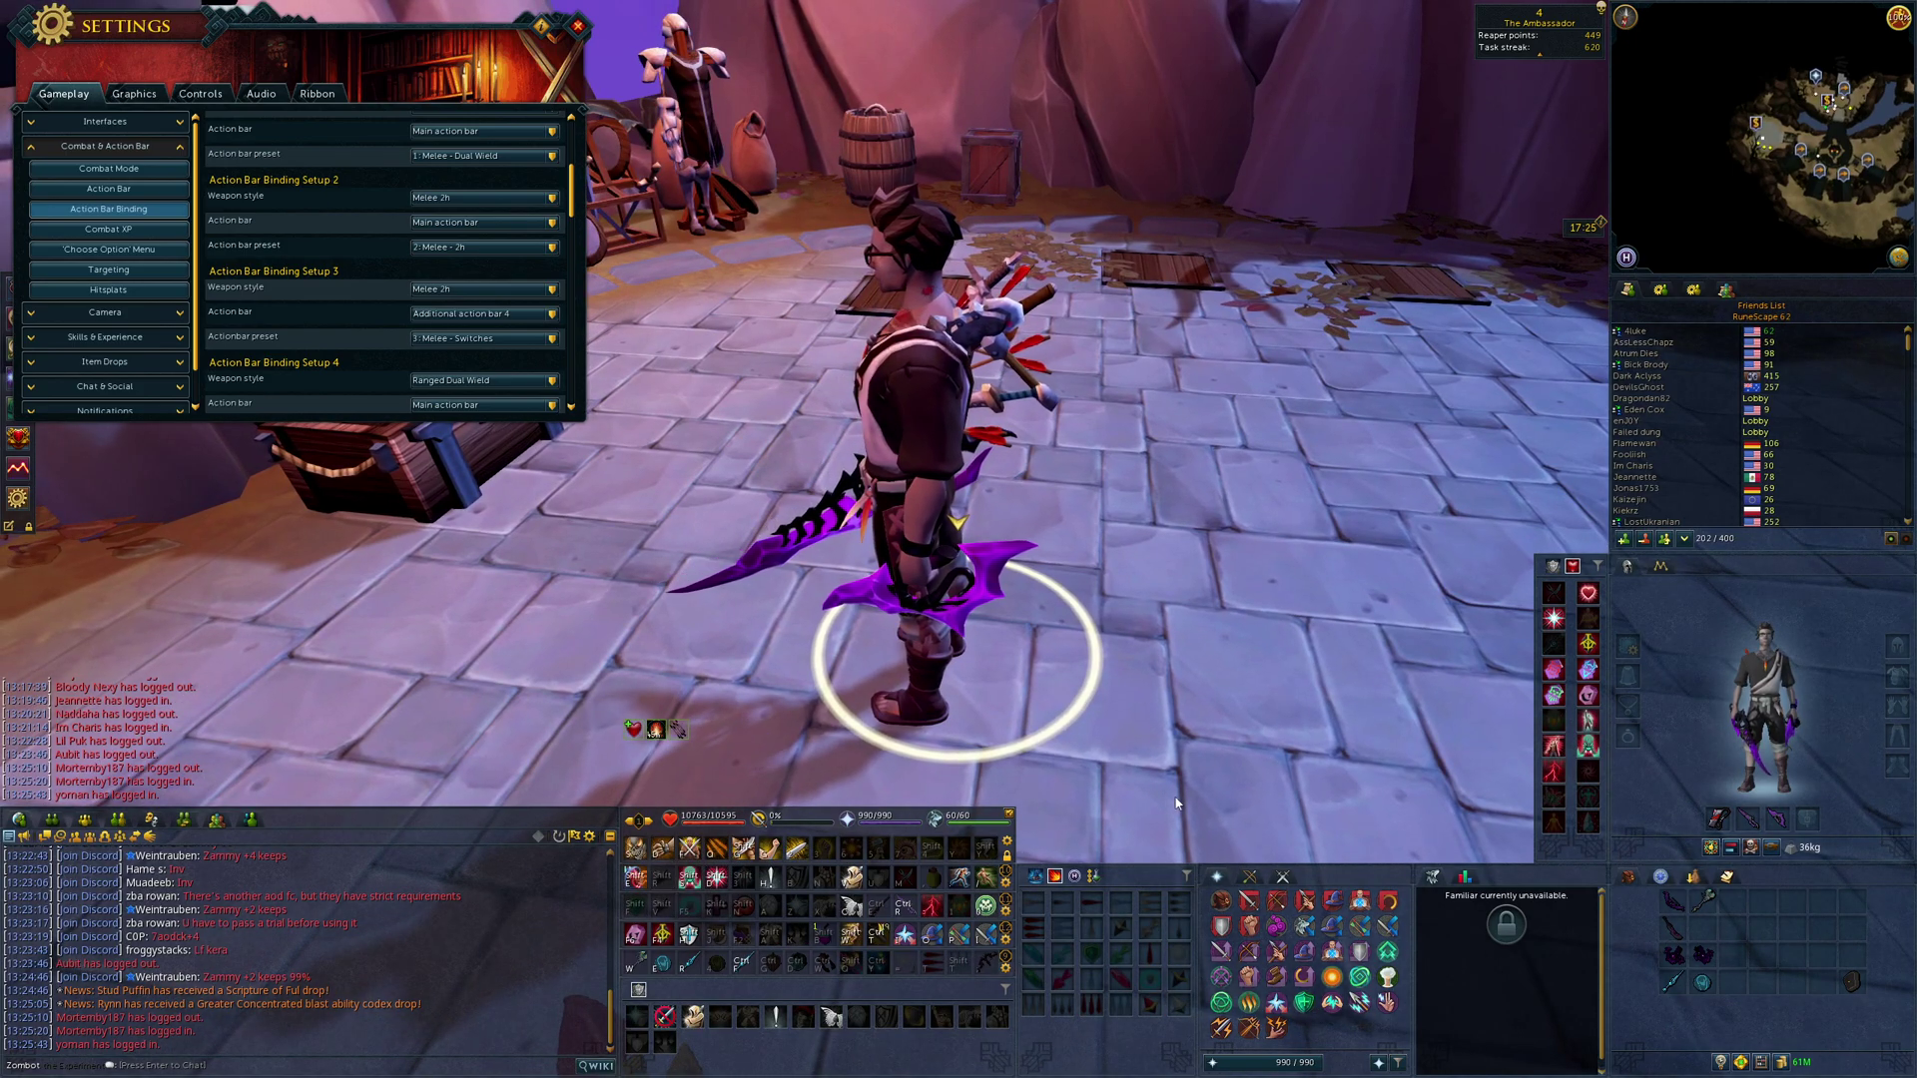
pyautogui.press('1')
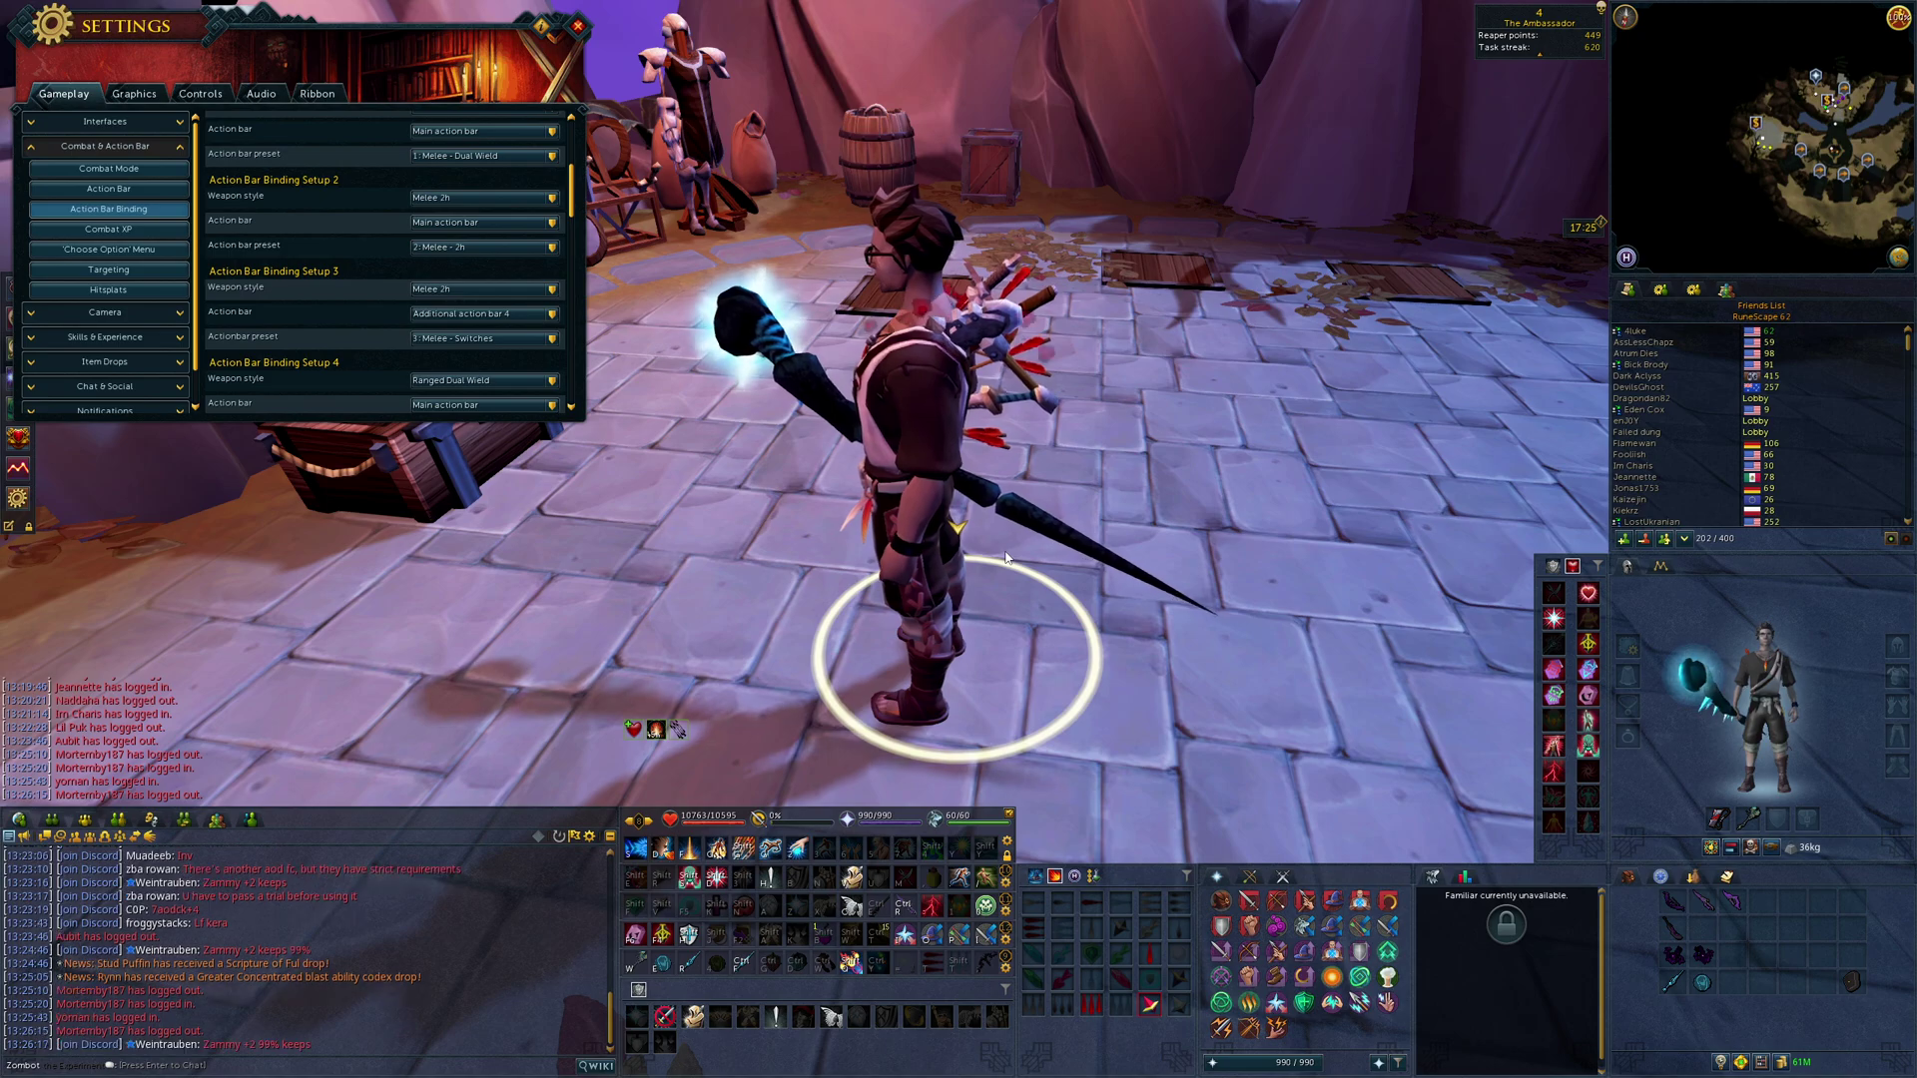
pyautogui.click(1046, 642)
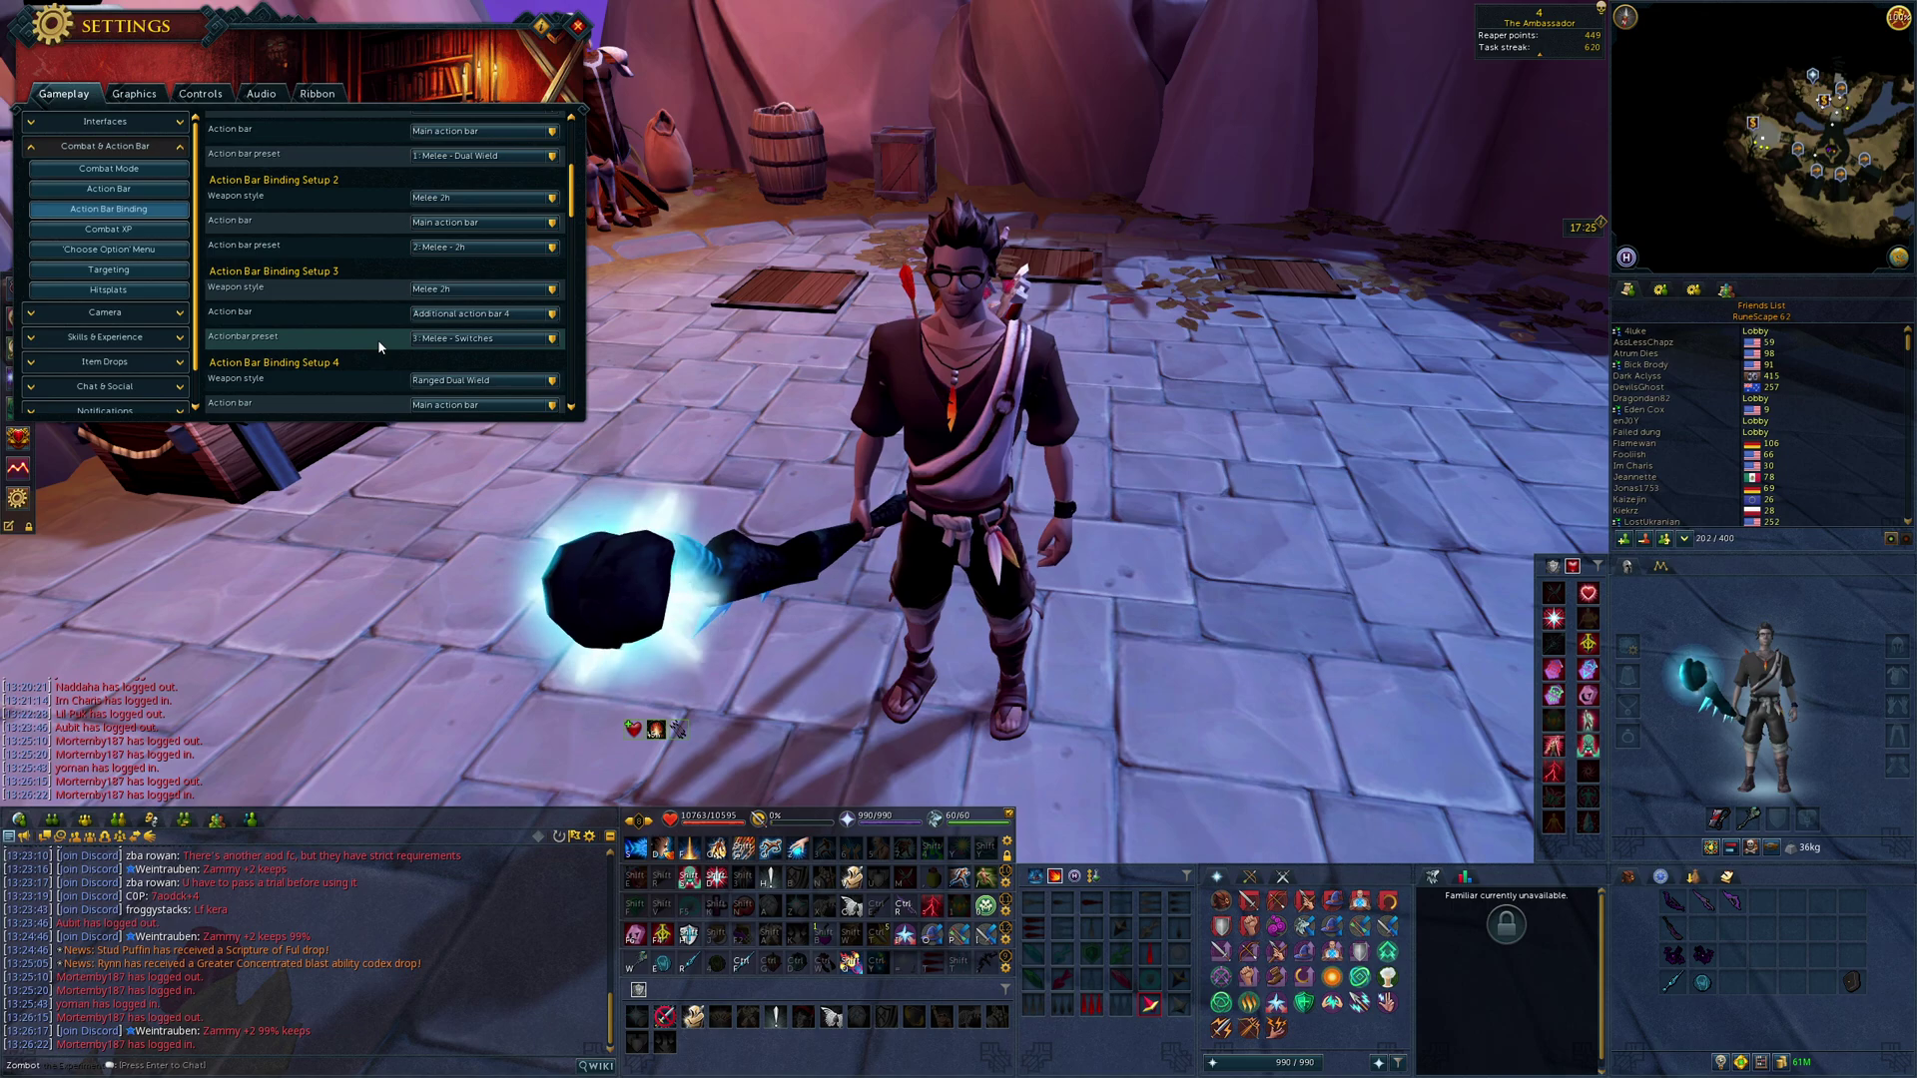
# Unequip the glowing staff, view Setups 4–7, then re-wield the purple two-handed sword.
pyautogui.scroll(-4, 377, 339)
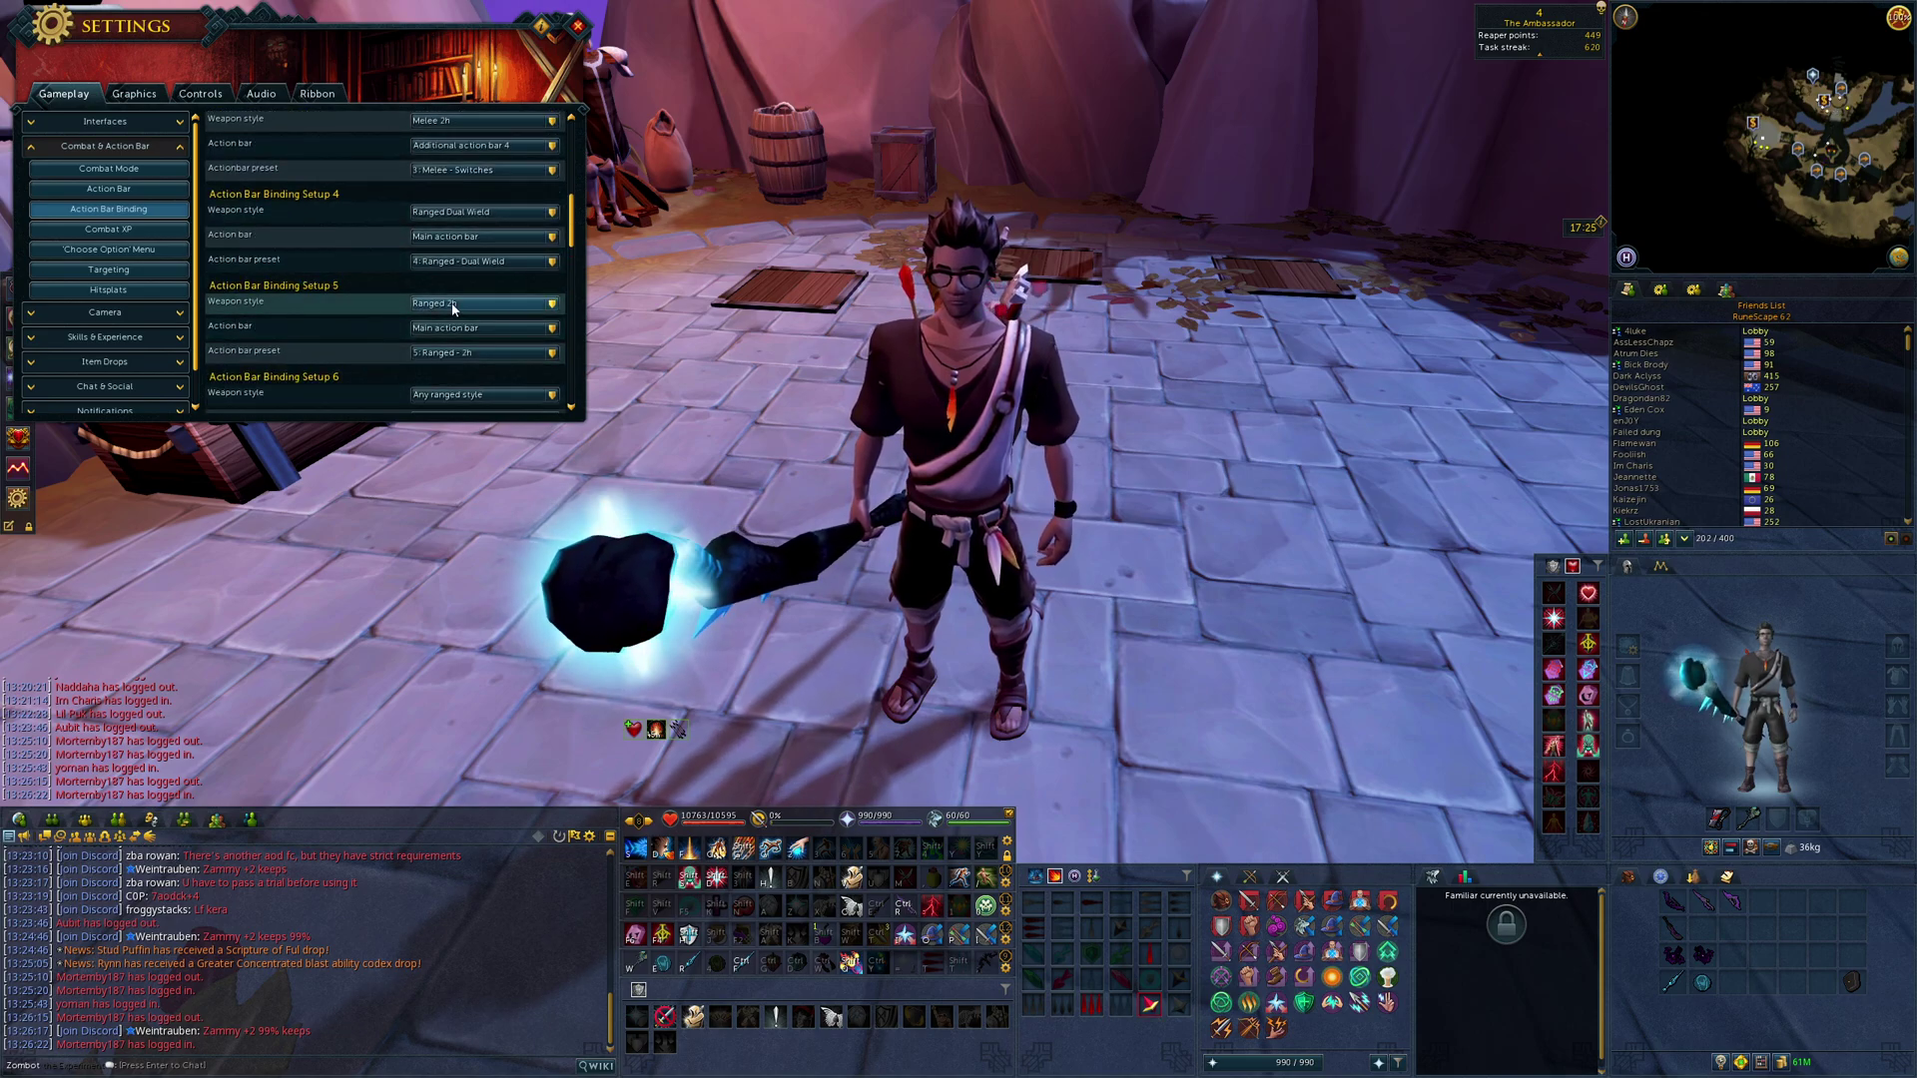
pyautogui.click(1675, 898)
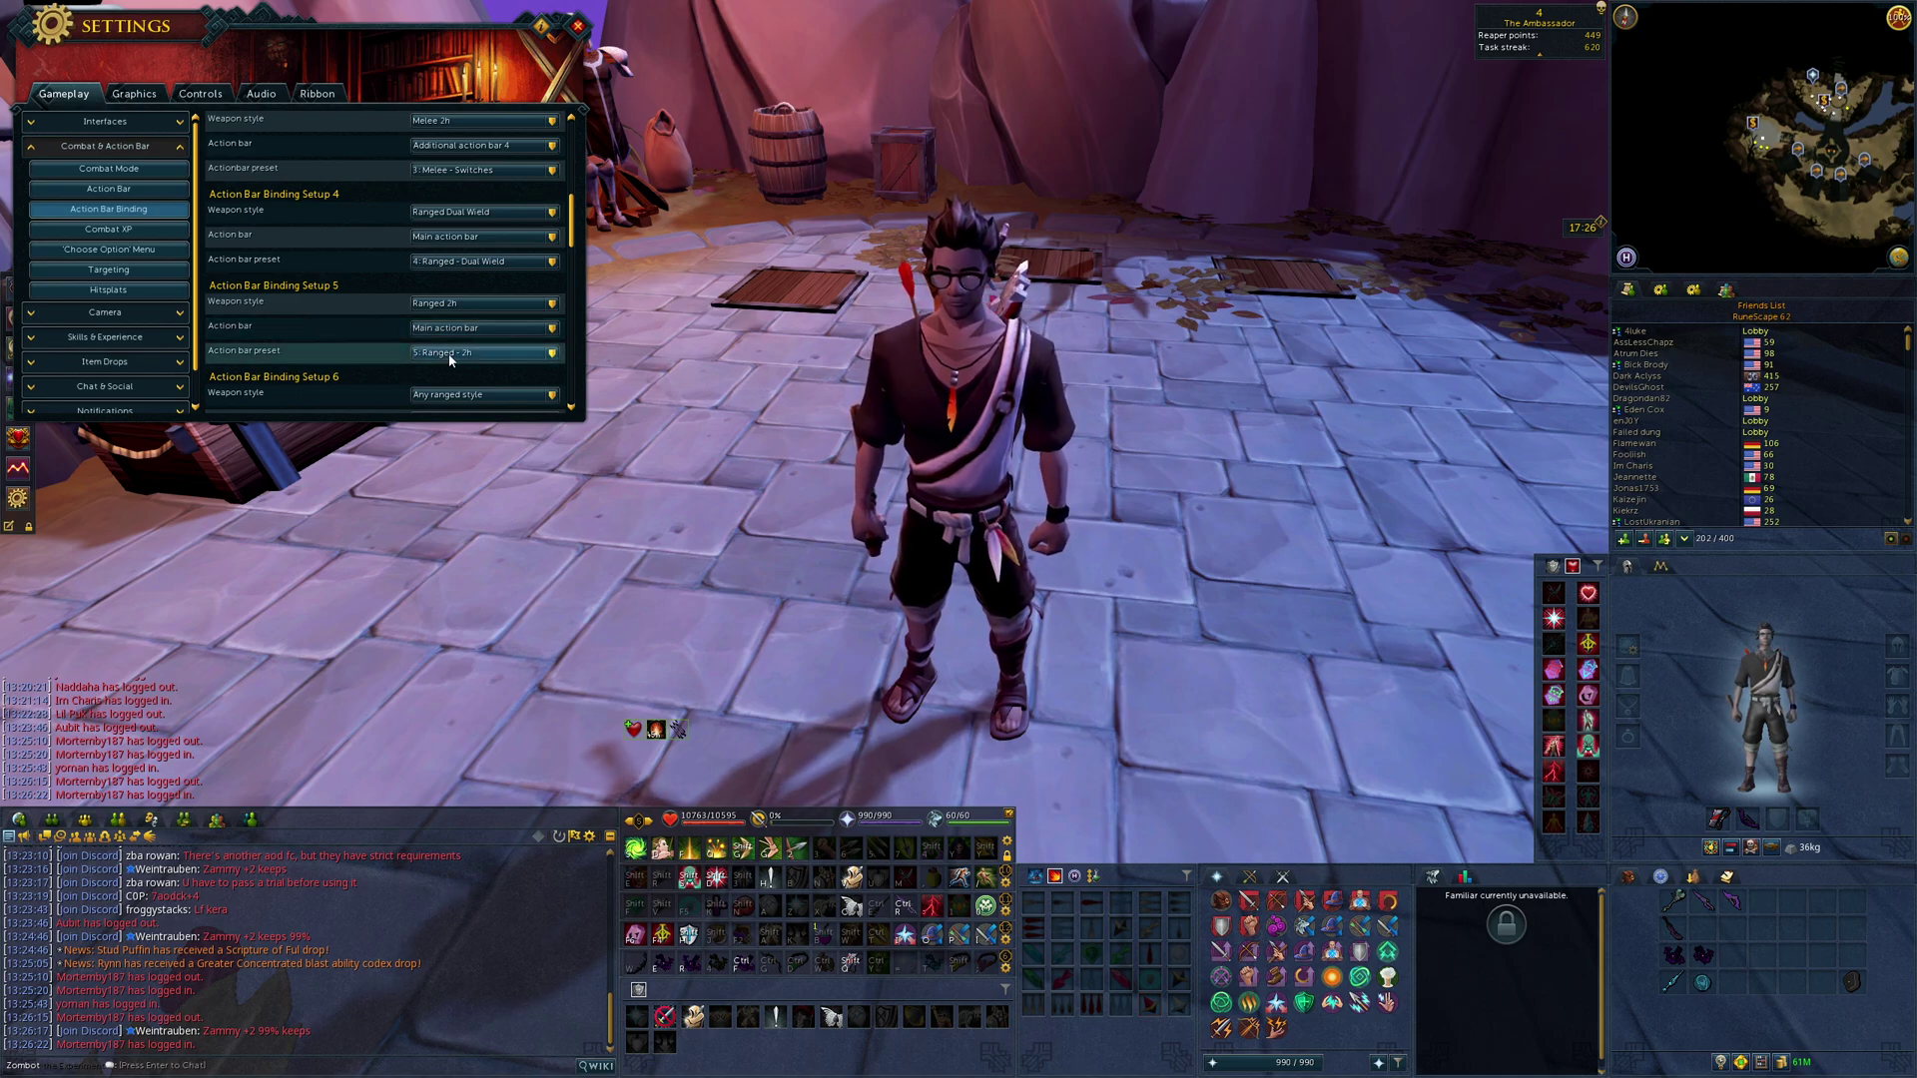
pyautogui.scroll(-1, 462, 356)
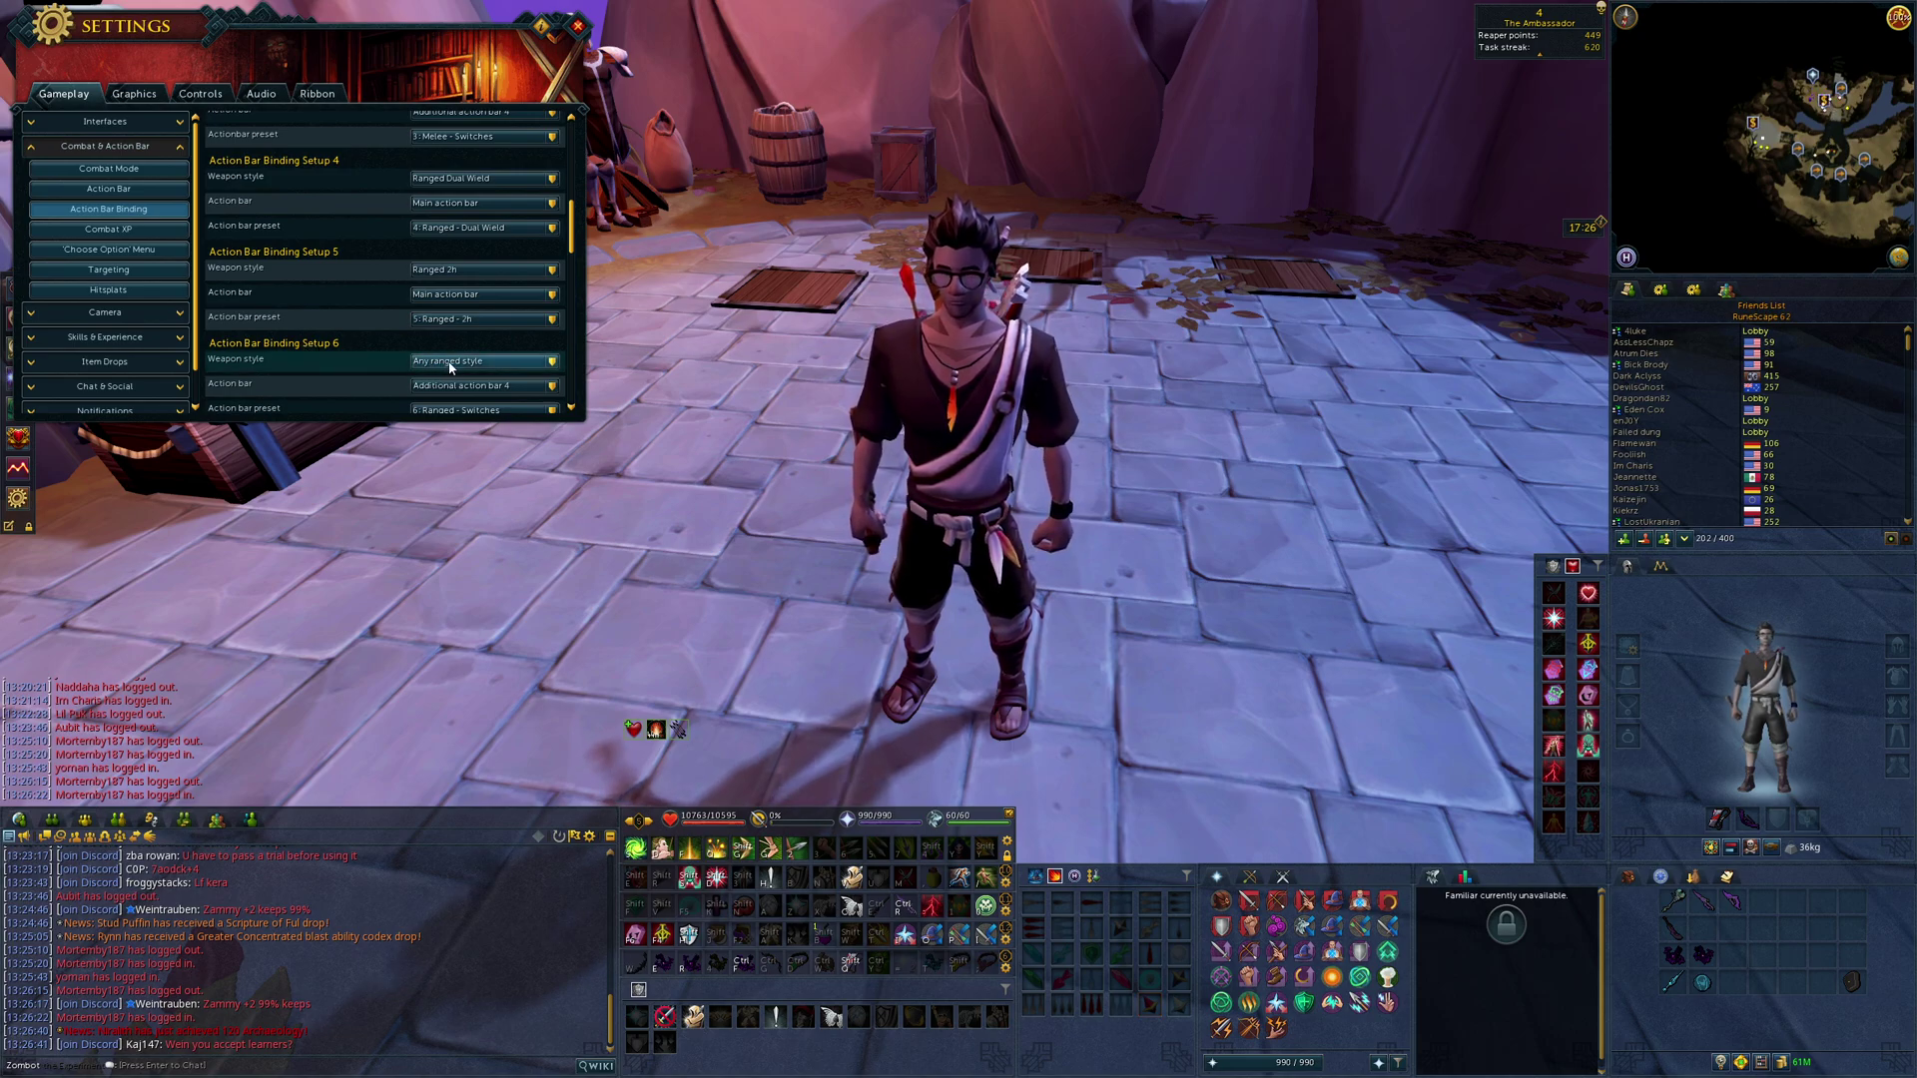
pyautogui.scroll(-1, 451, 367)
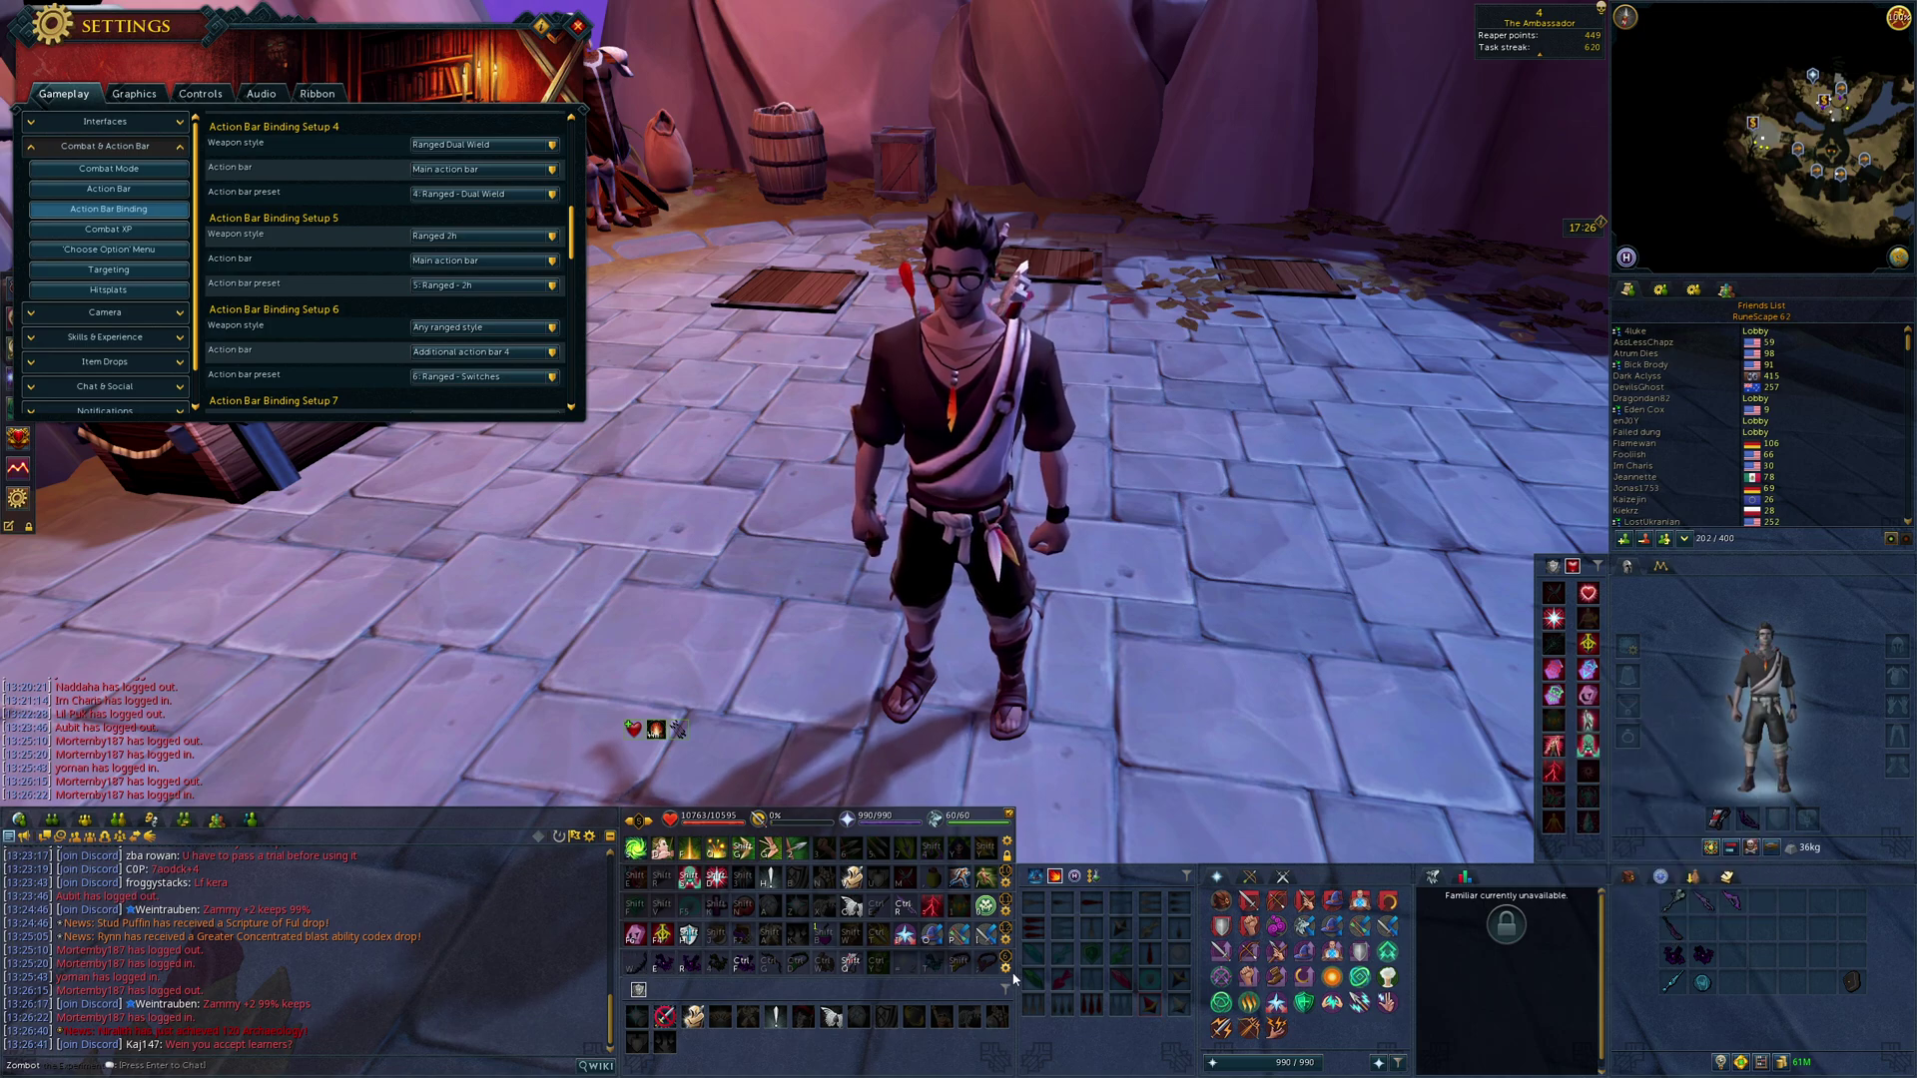
pyautogui.click(1668, 924)
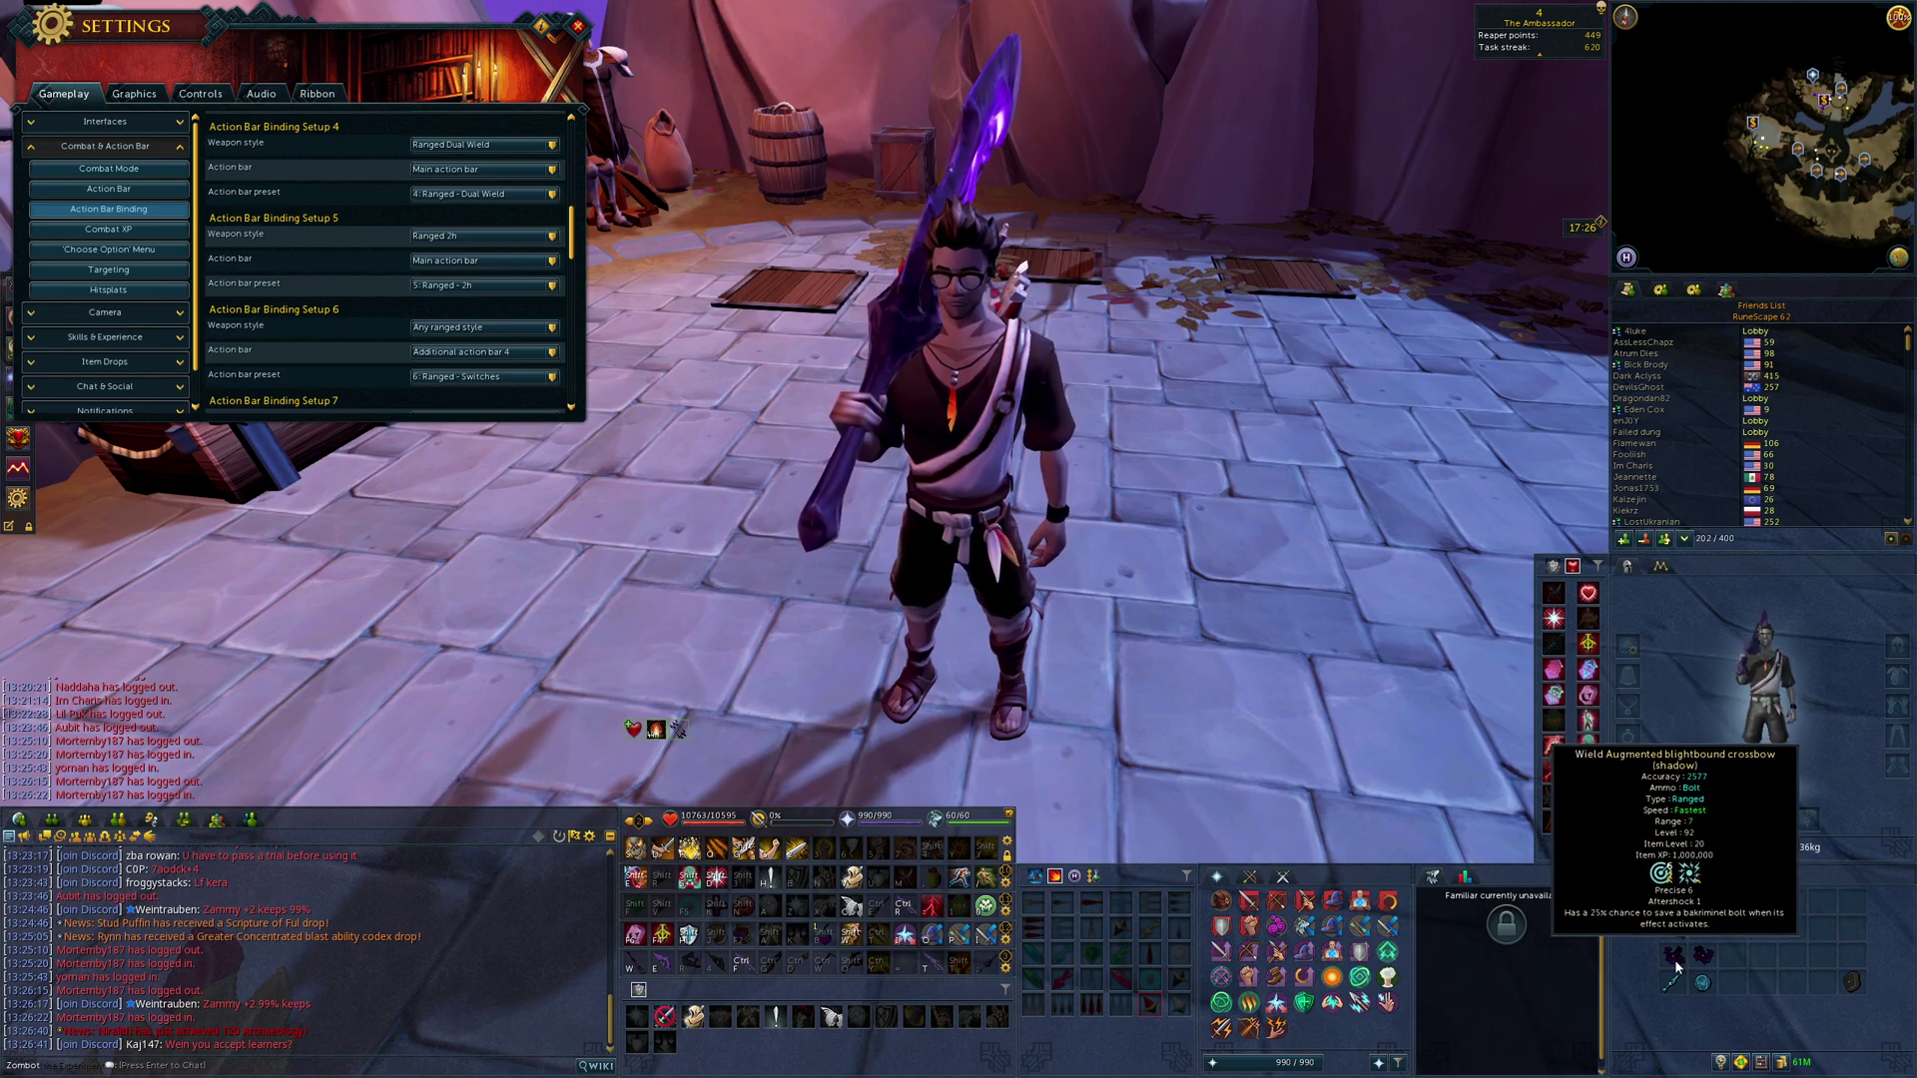
# Test the crossbows and bow on the ranged bar, then bring up Customise Quick-prayers.
pyautogui.press('1')
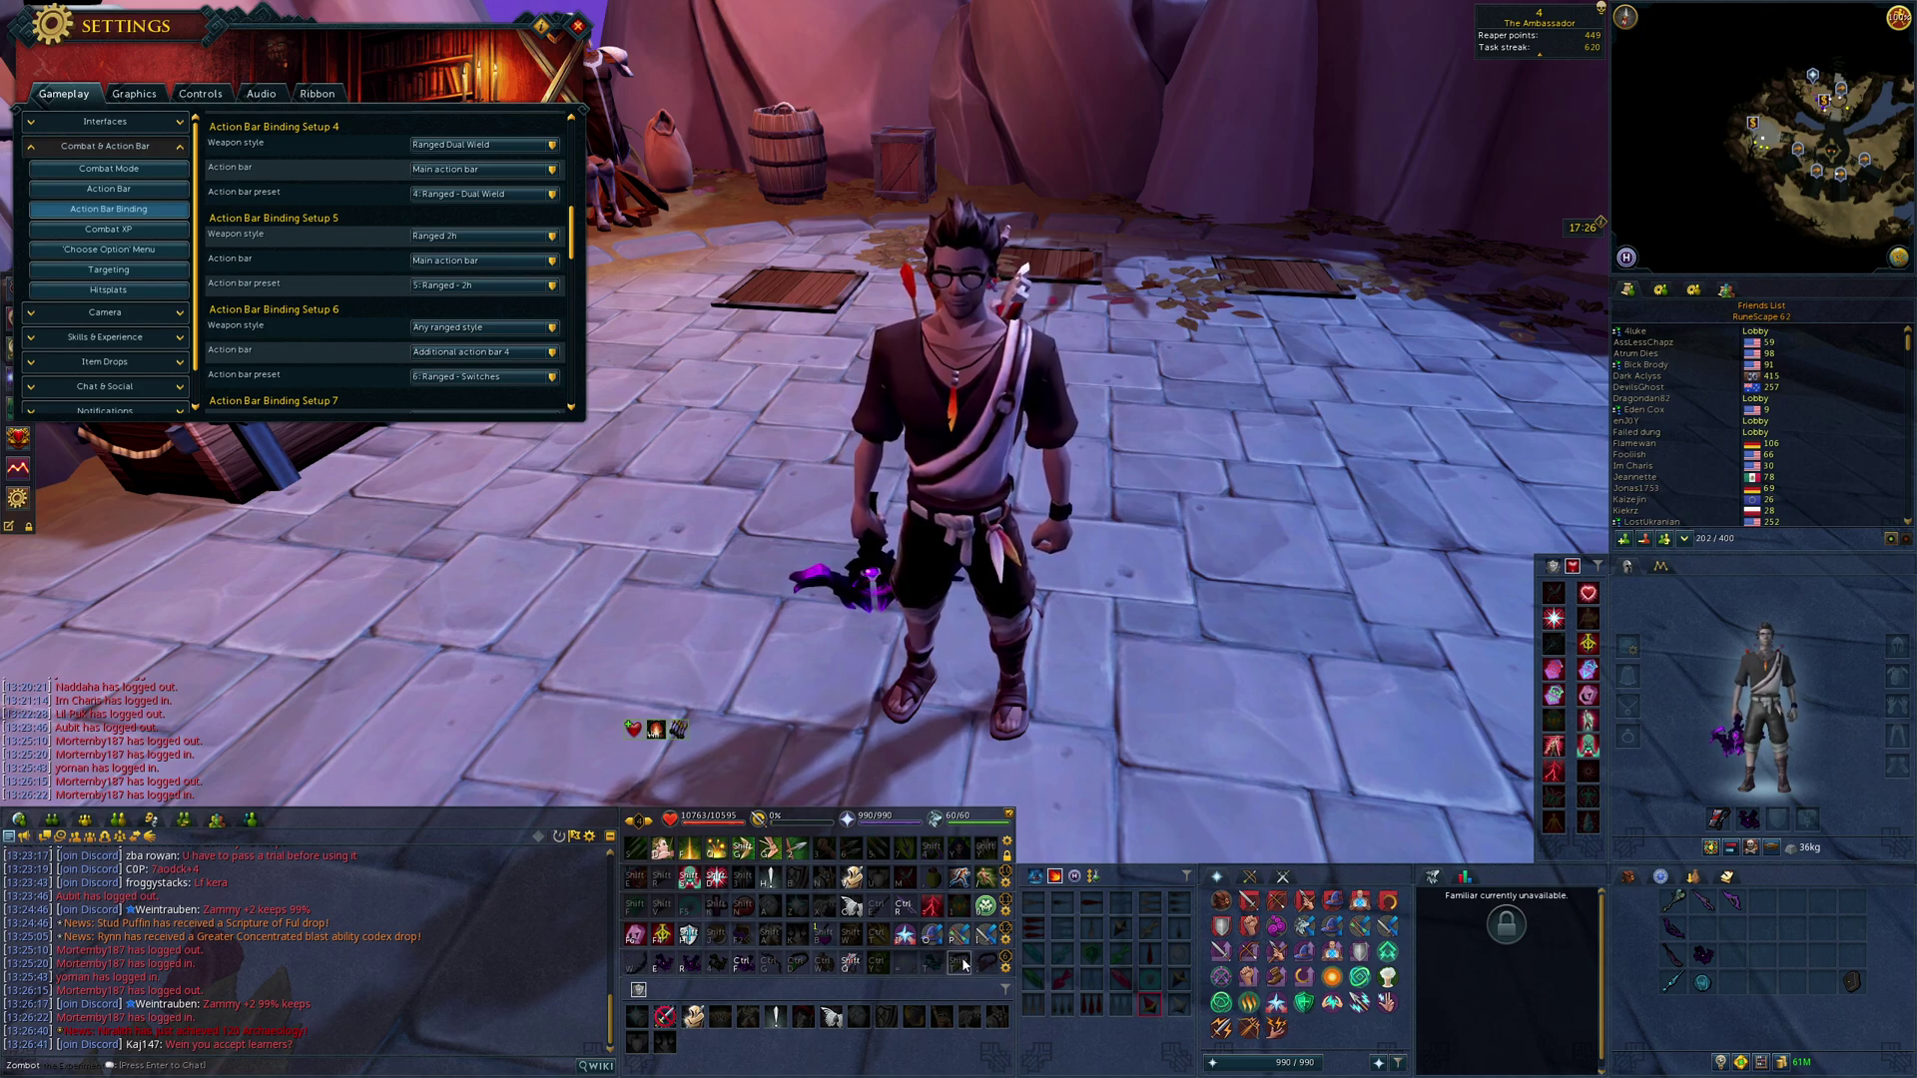
pyautogui.click(1679, 958)
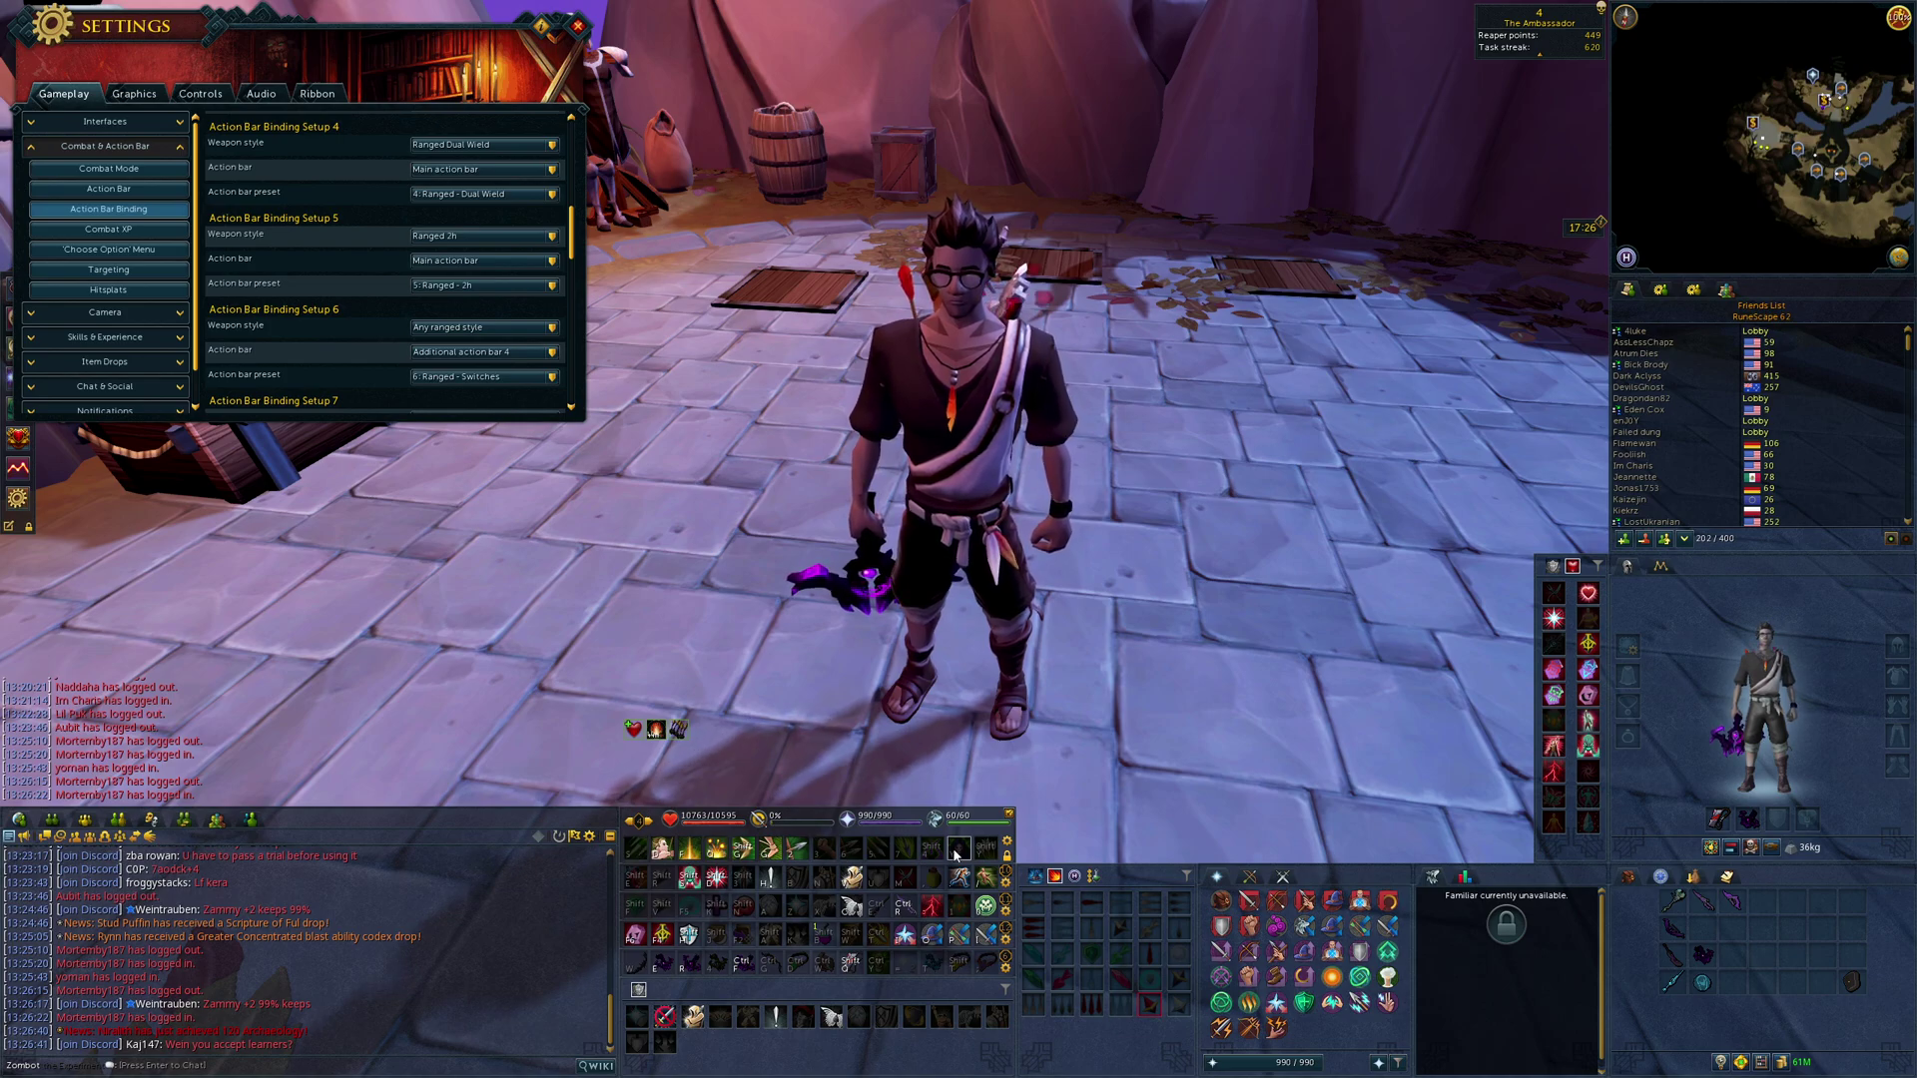
pyautogui.click(1680, 975)
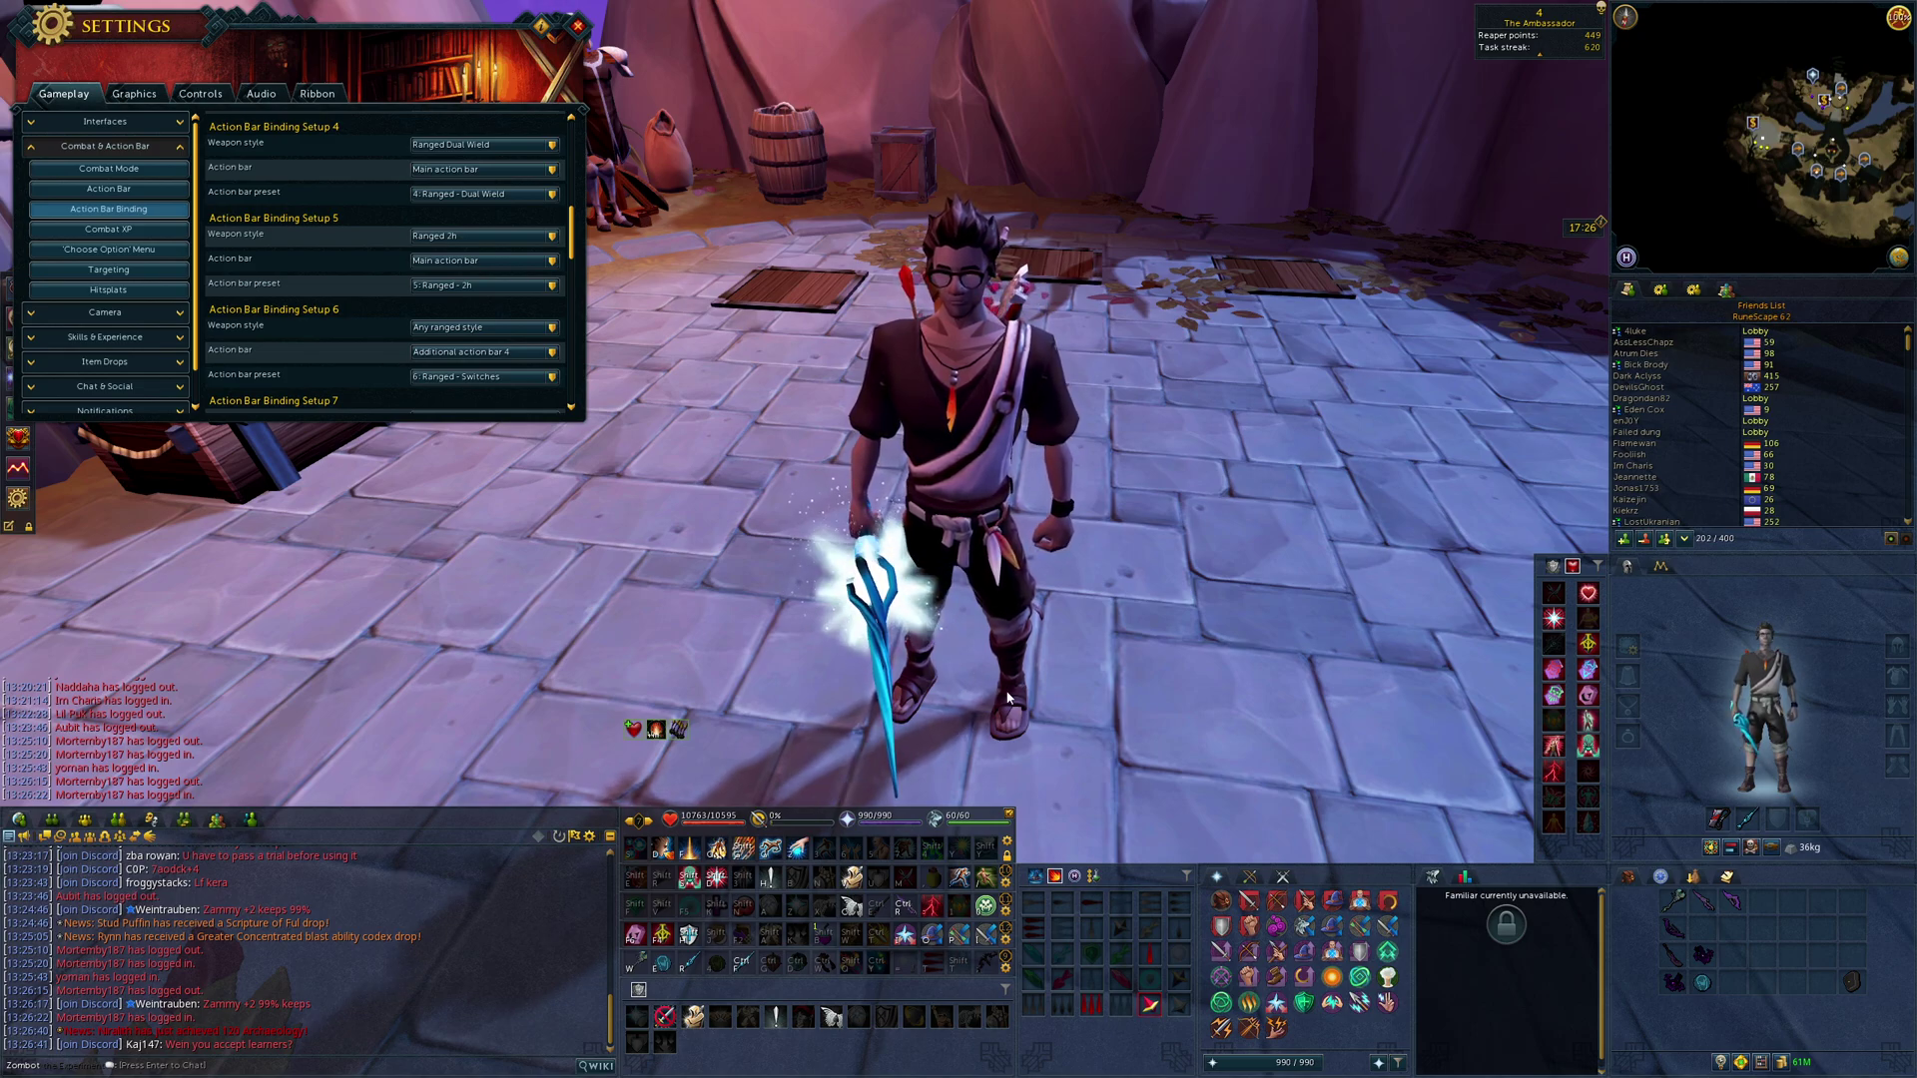
pyautogui.rightClick(907, 965)
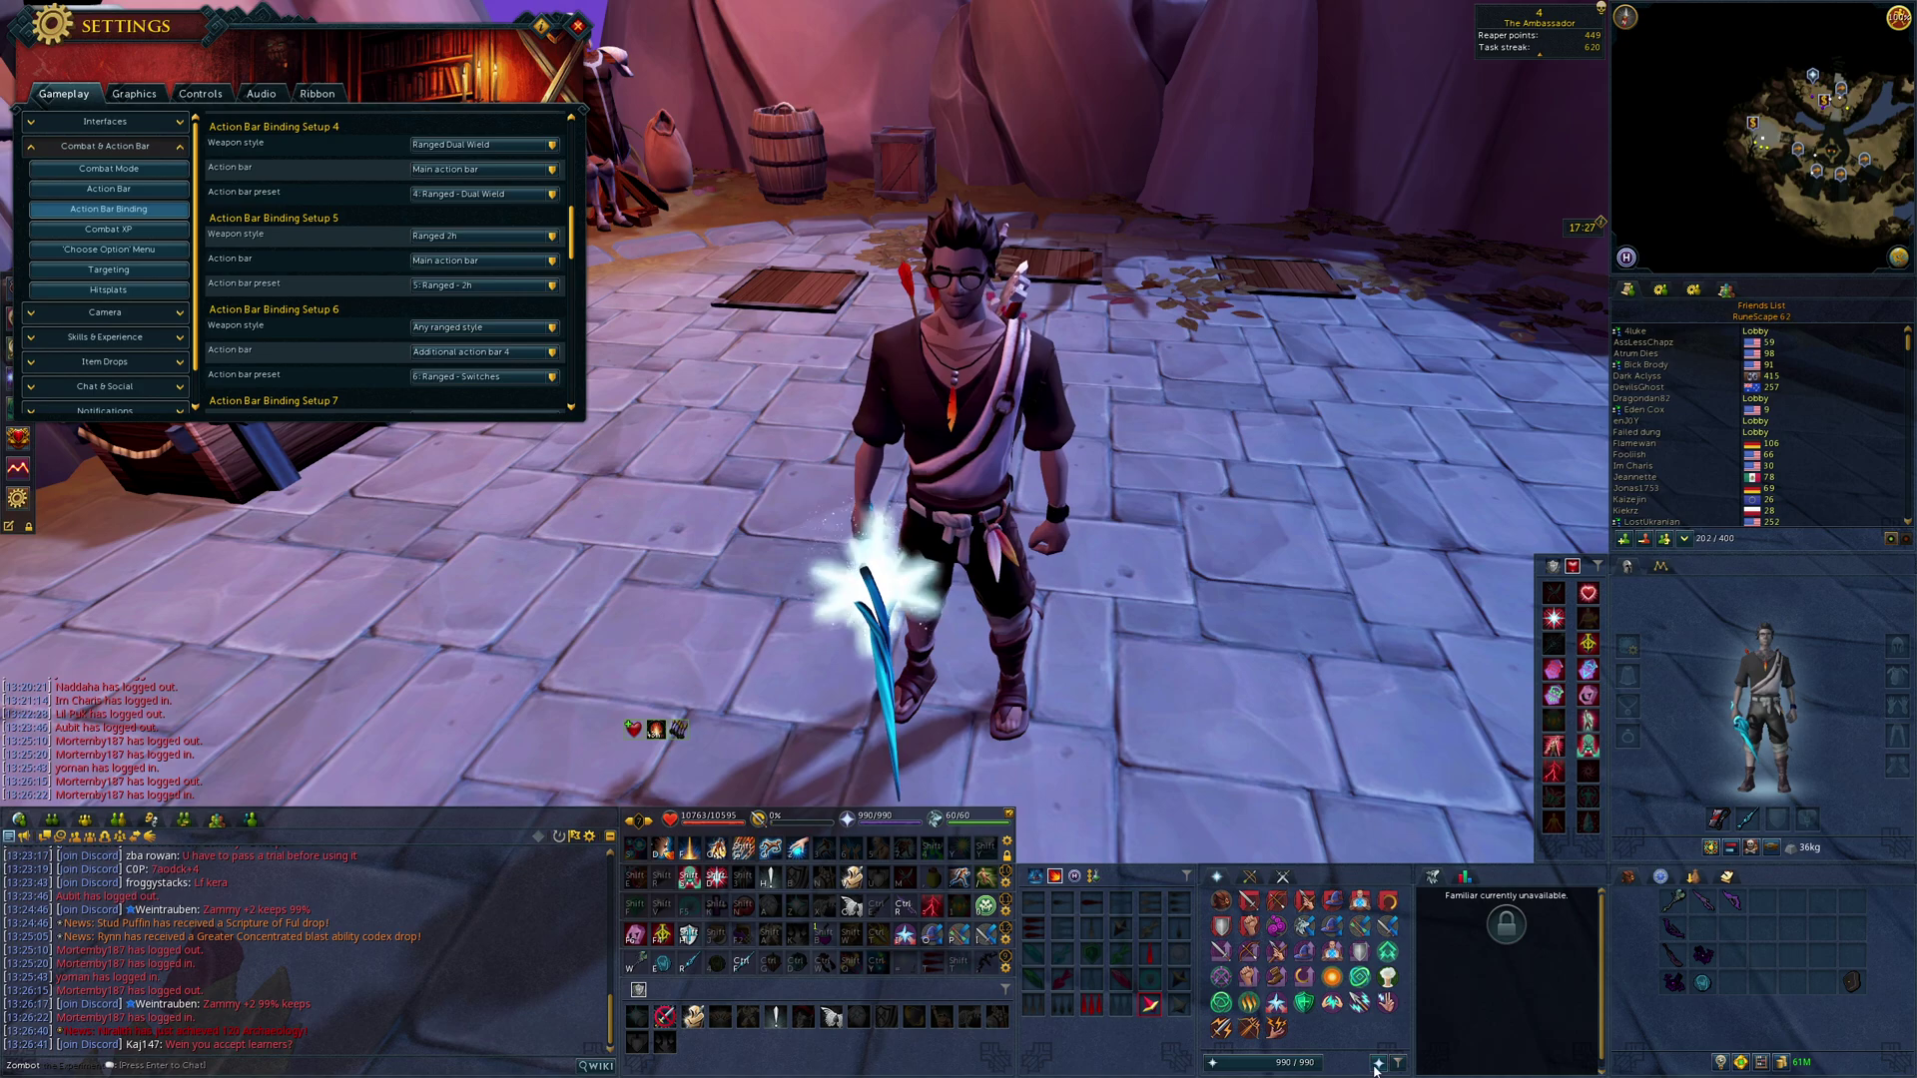
pyautogui.click(1281, 879)
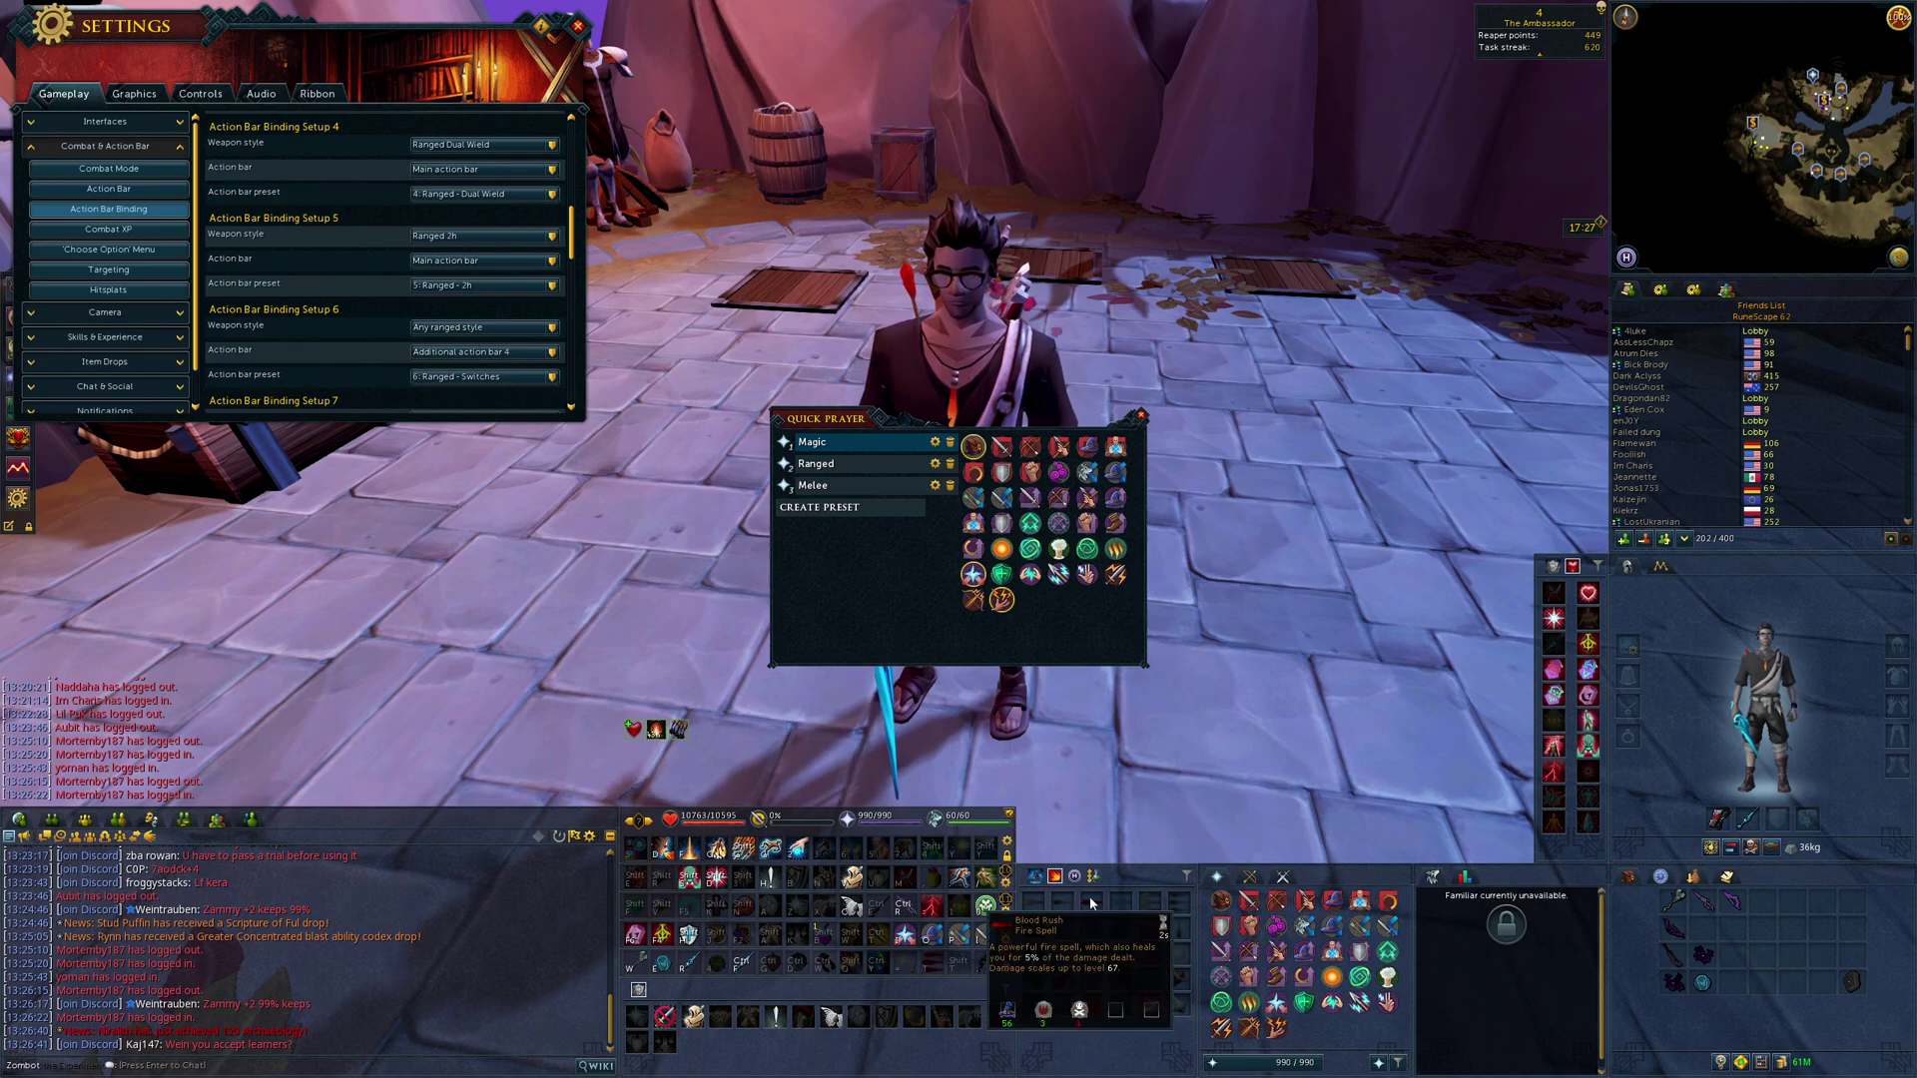
# Unlock the action bar and review the Ranged and Melee quick-prayer presets before closing them.
pyautogui.click(1009, 858)
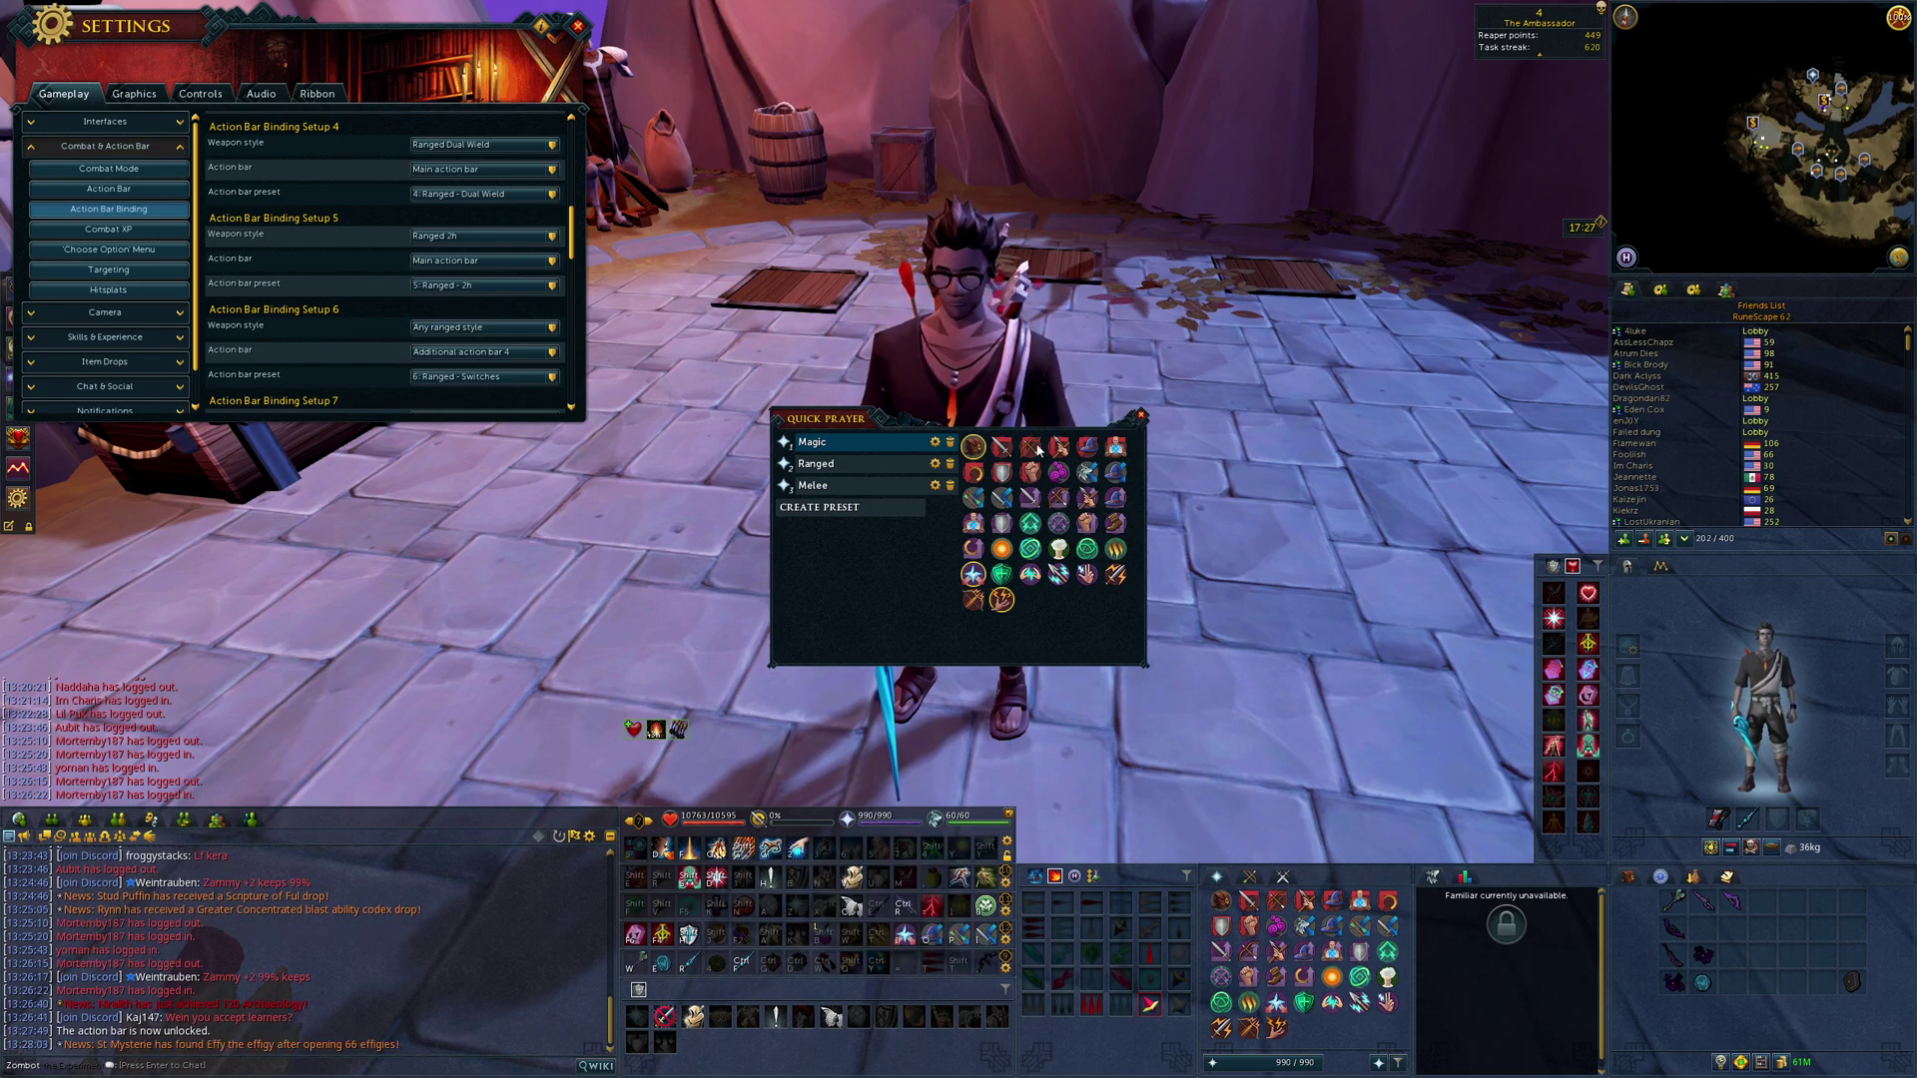
pyautogui.click(844, 464)
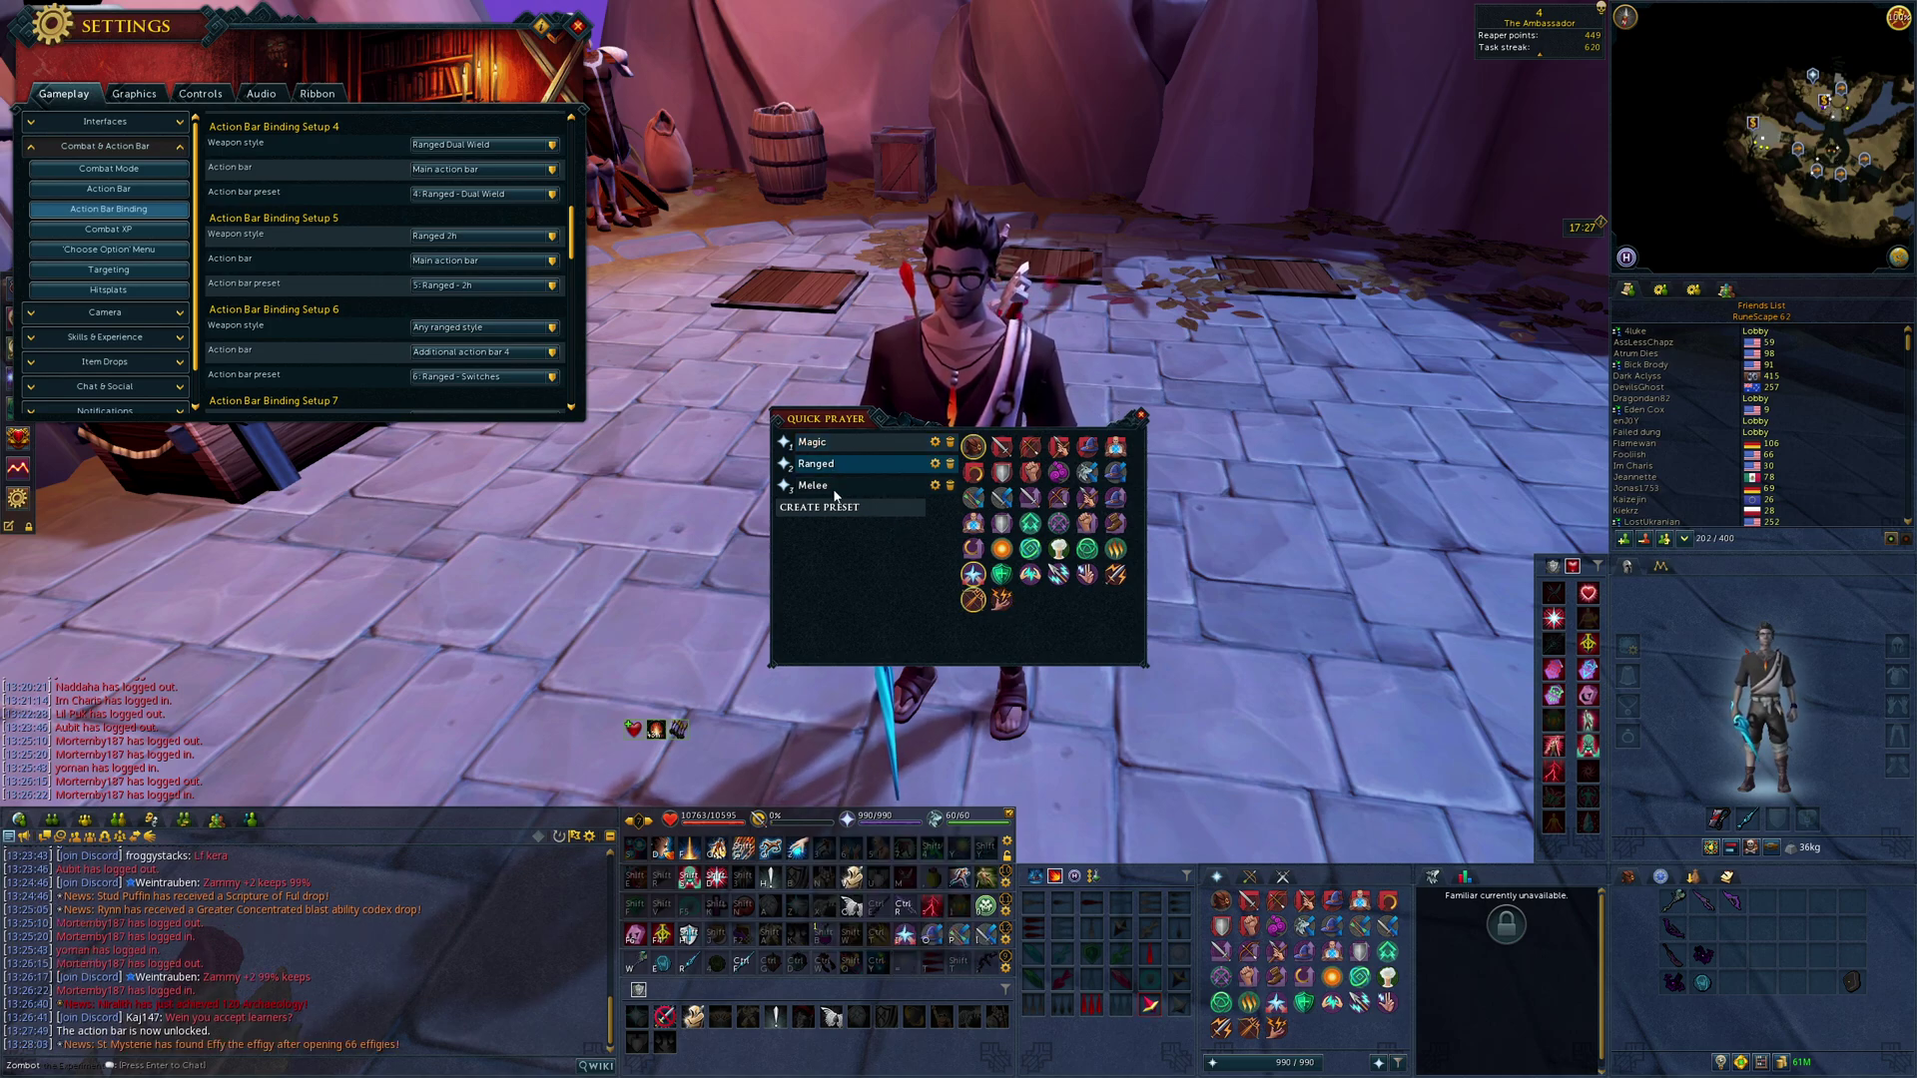
pyautogui.click(834, 487)
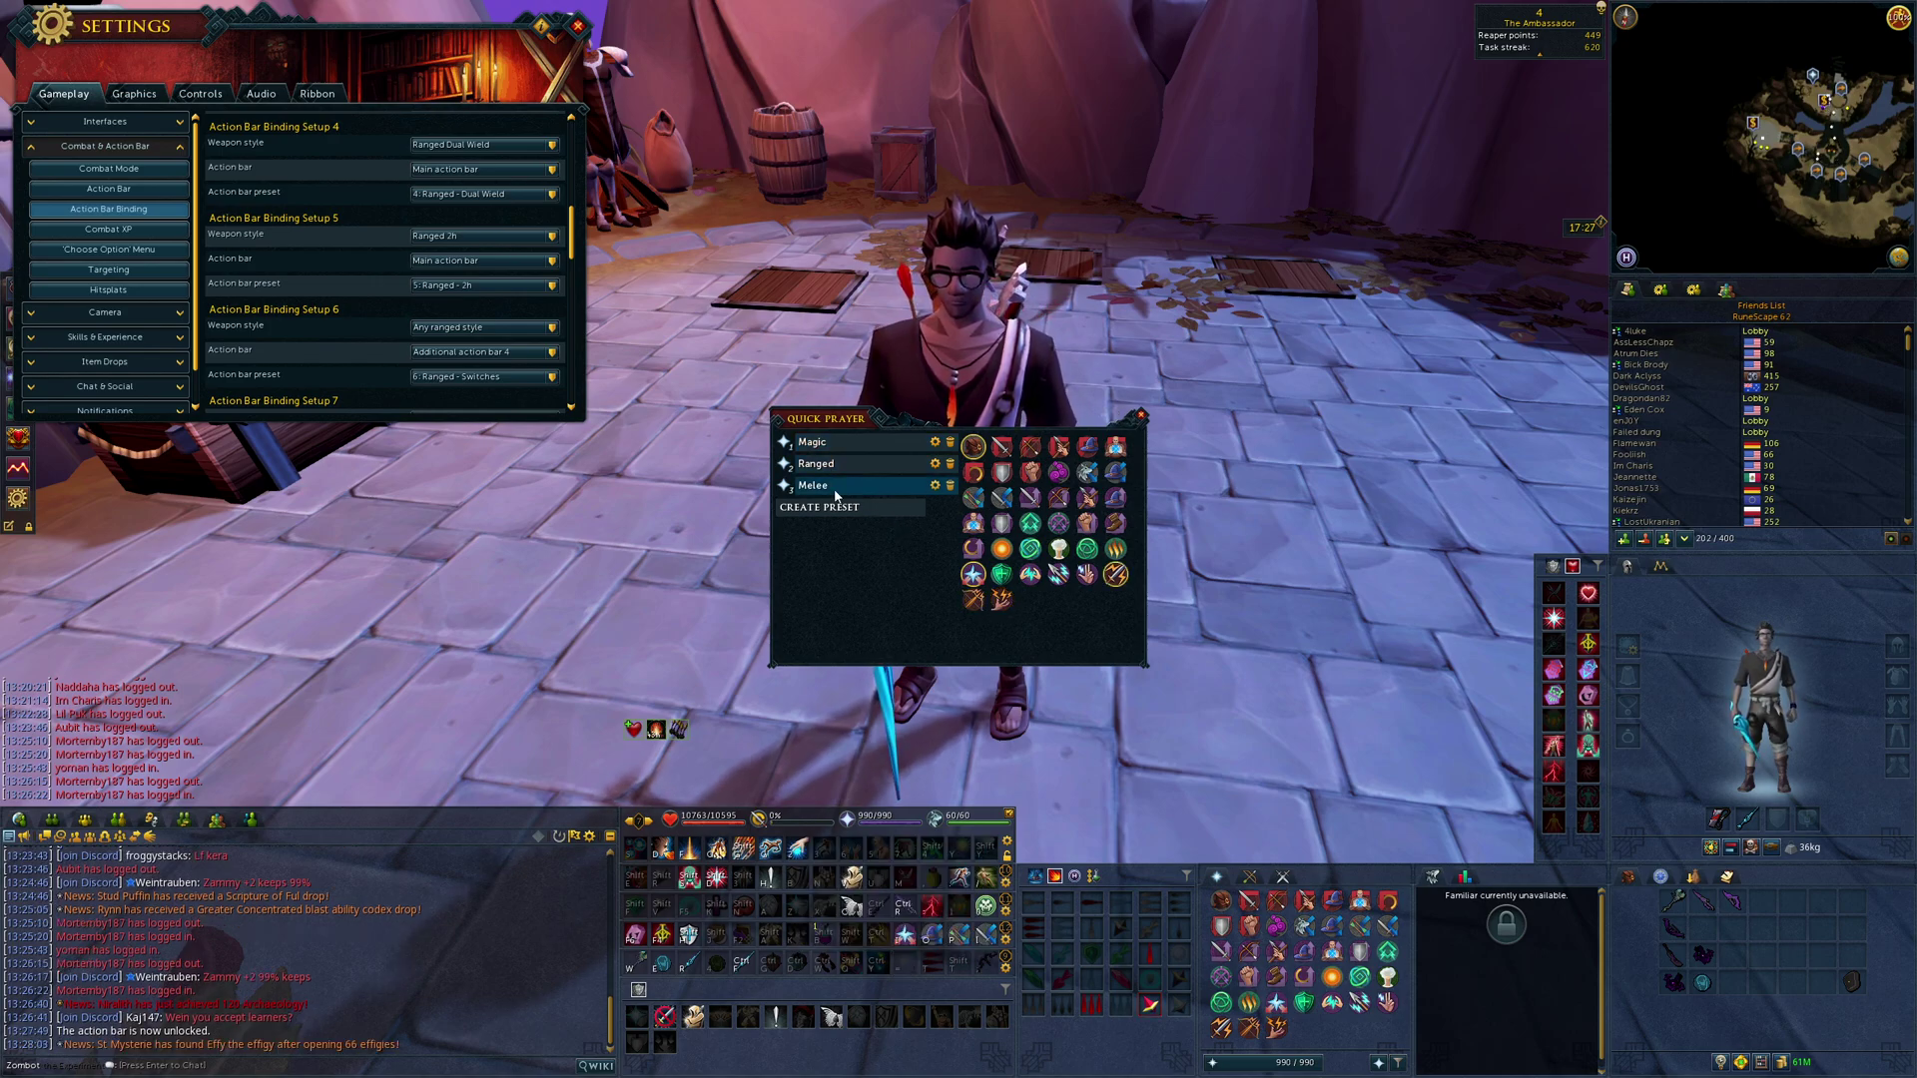
pyautogui.click(1142, 415)
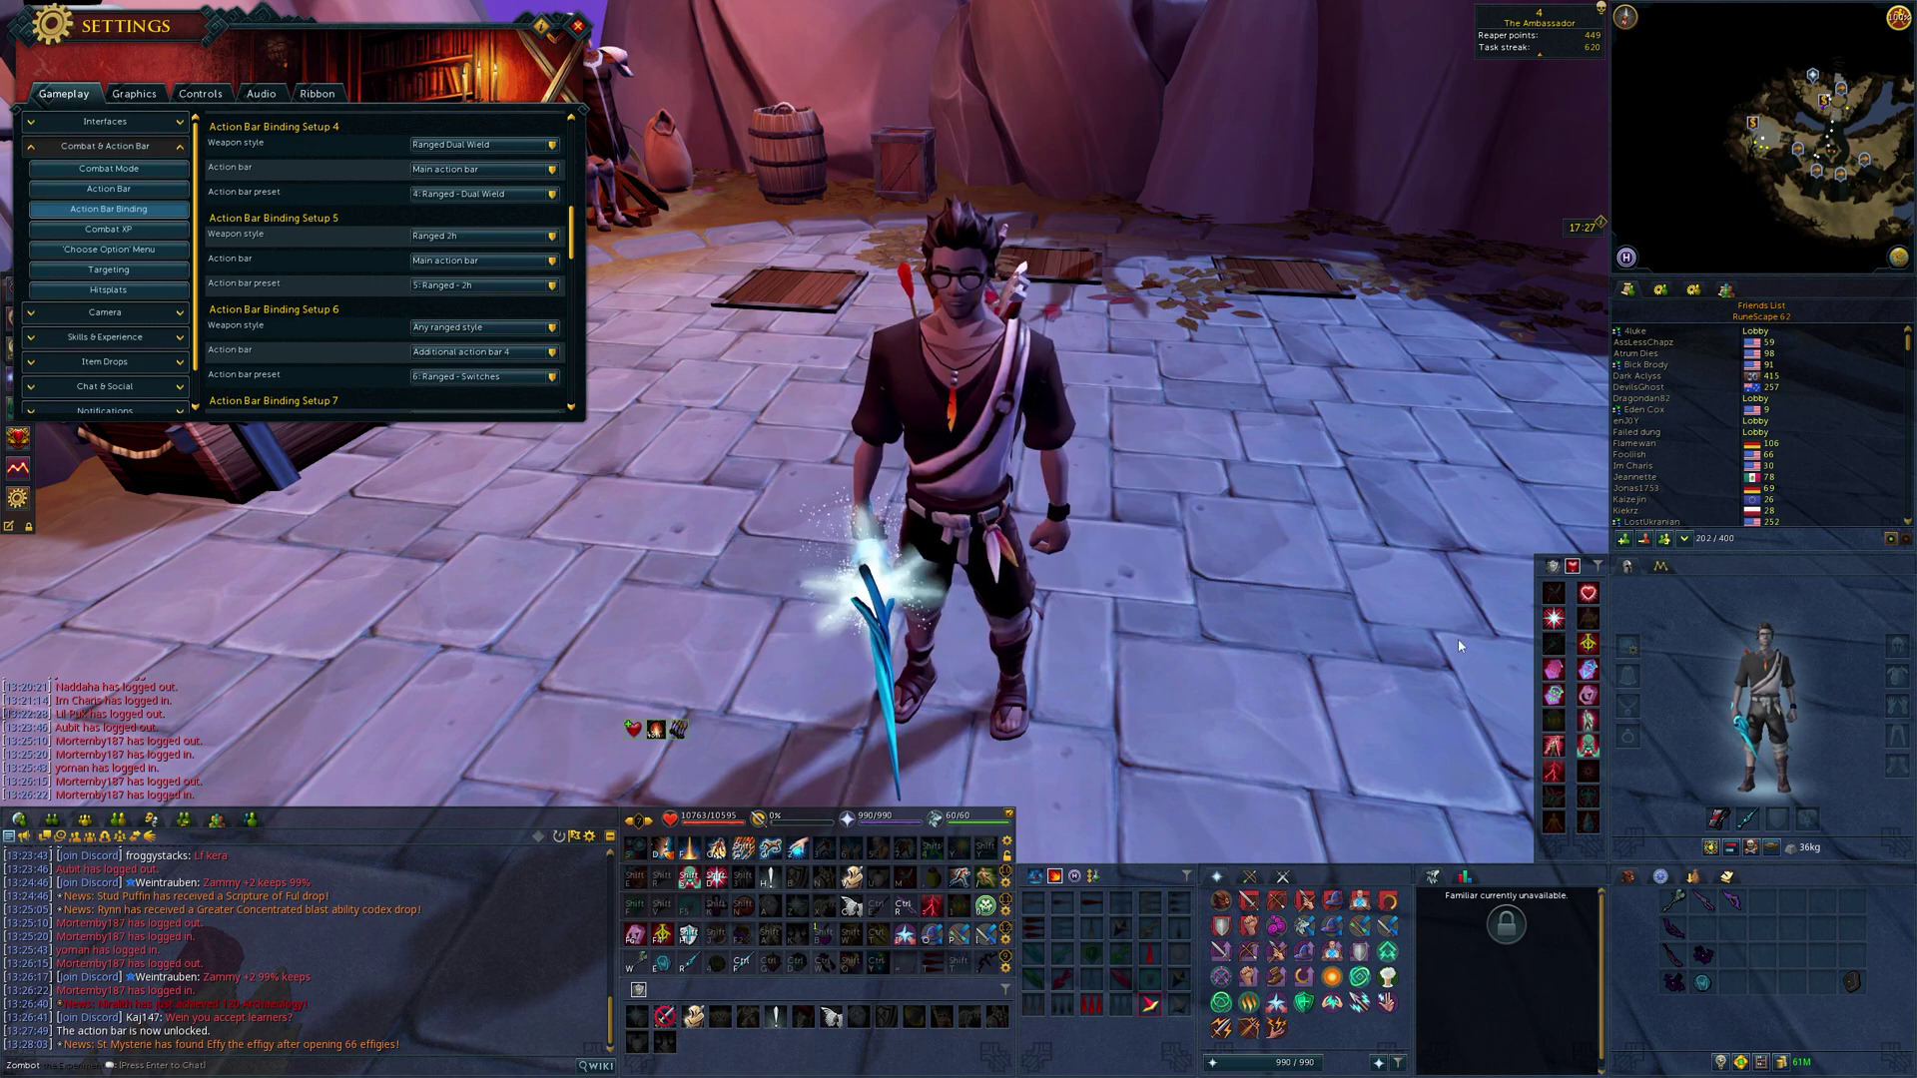
# Swap weapons, switch quick prayers on and wield the Ek-ZekKil.
pyautogui.click(1668, 936)
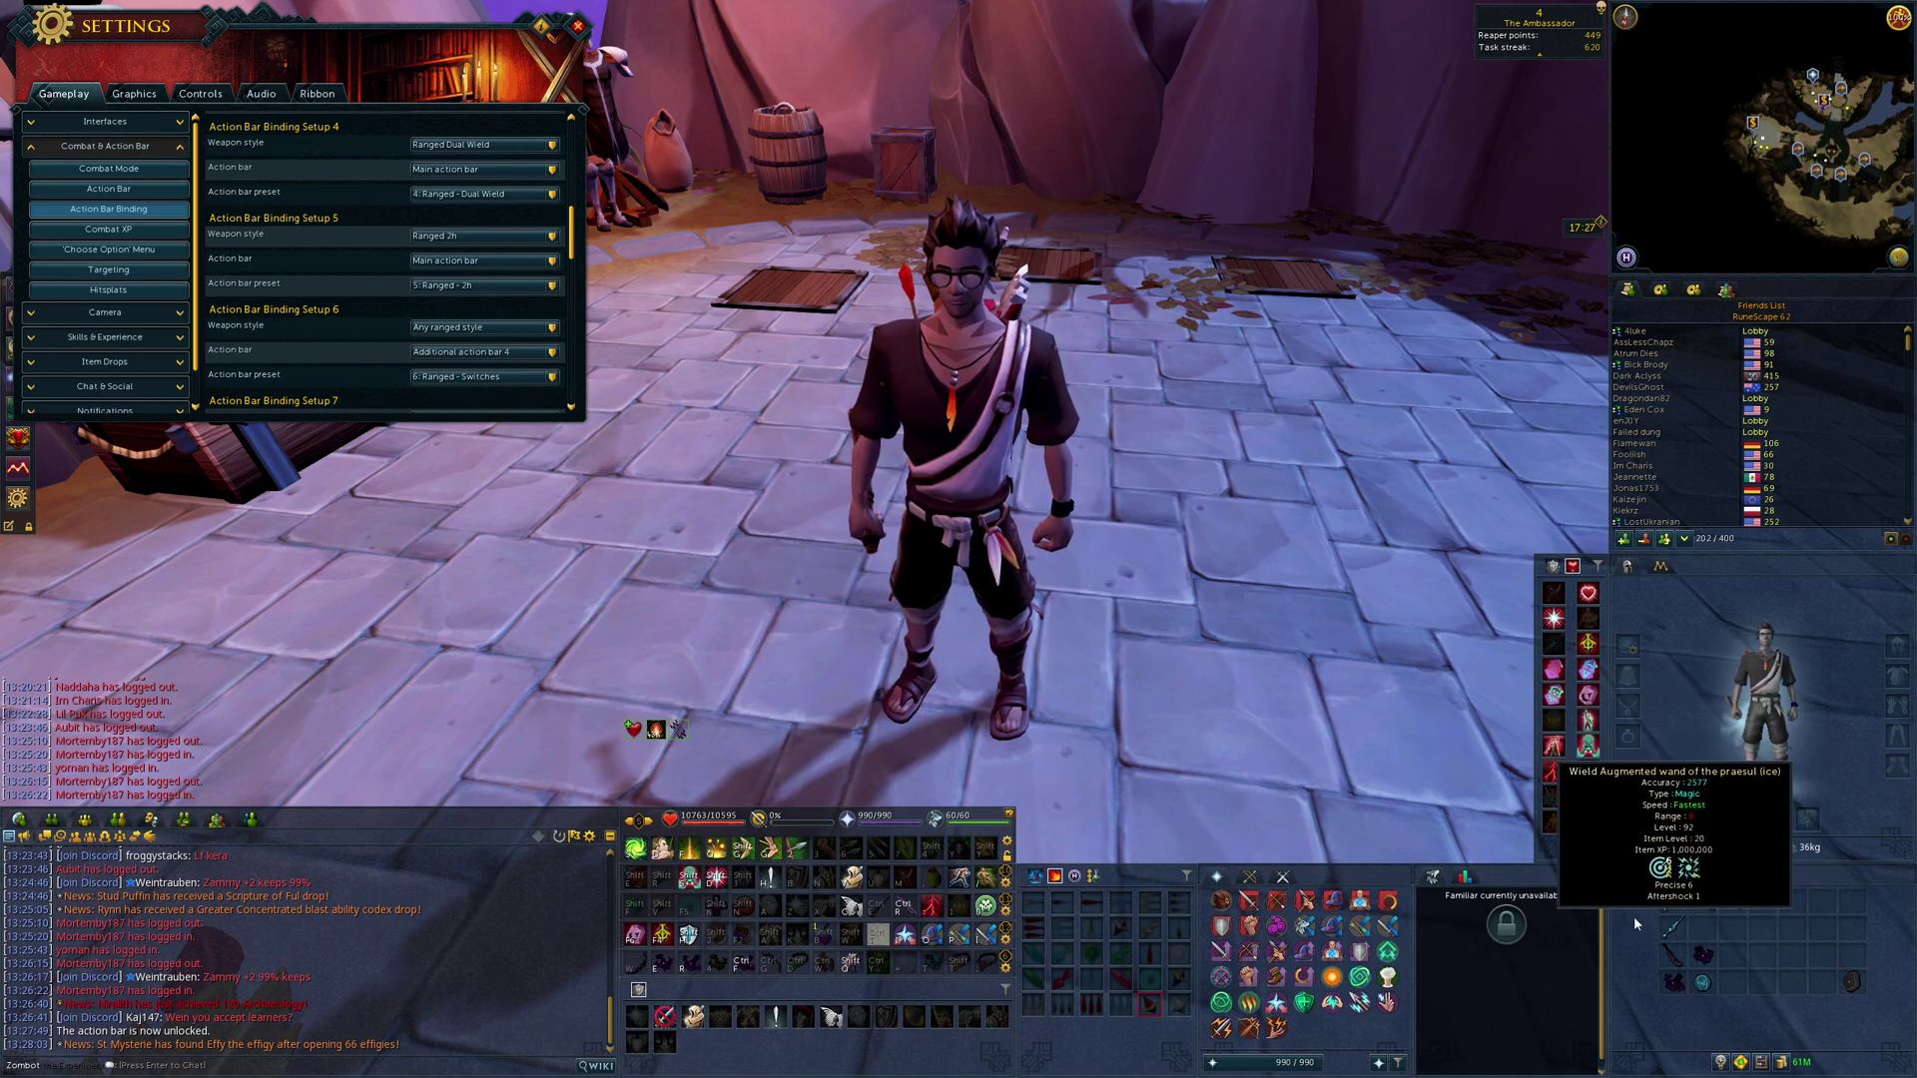
pyautogui.click(907, 971)
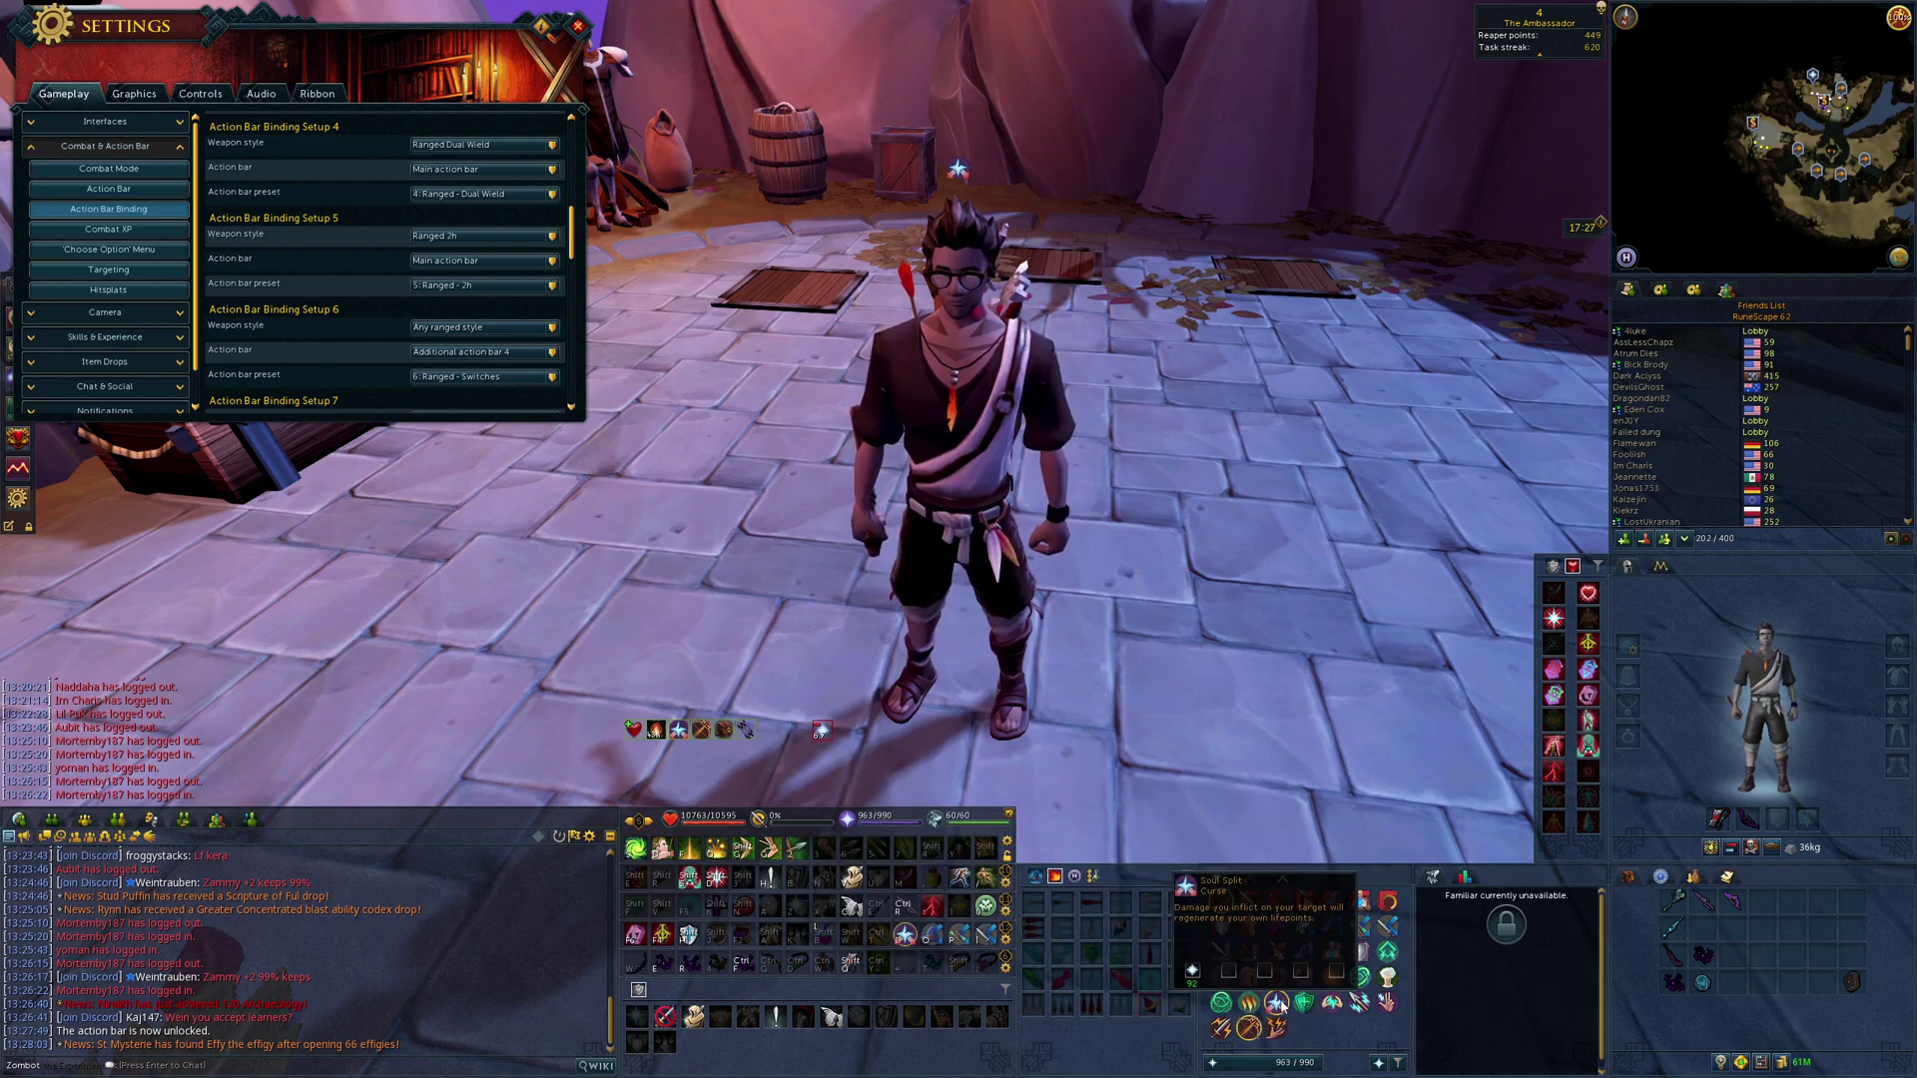
pyautogui.click(1672, 954)
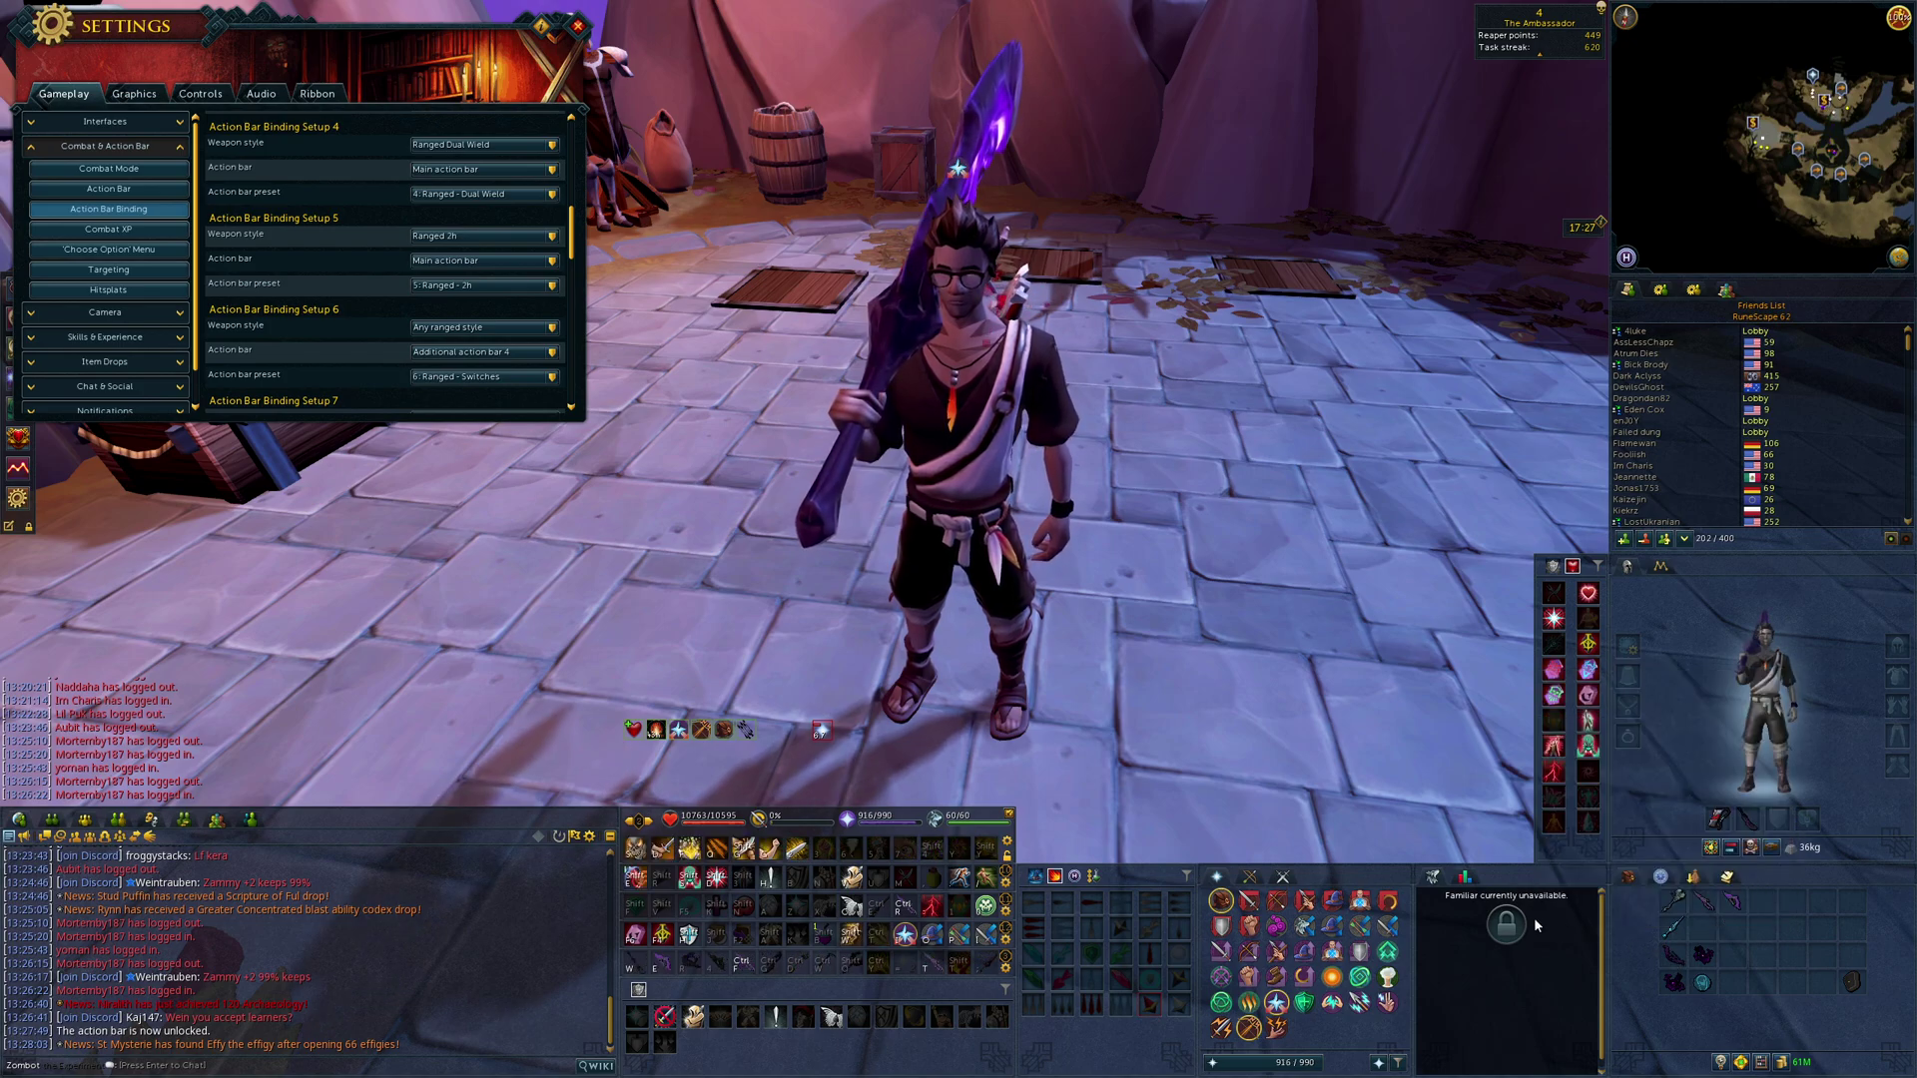